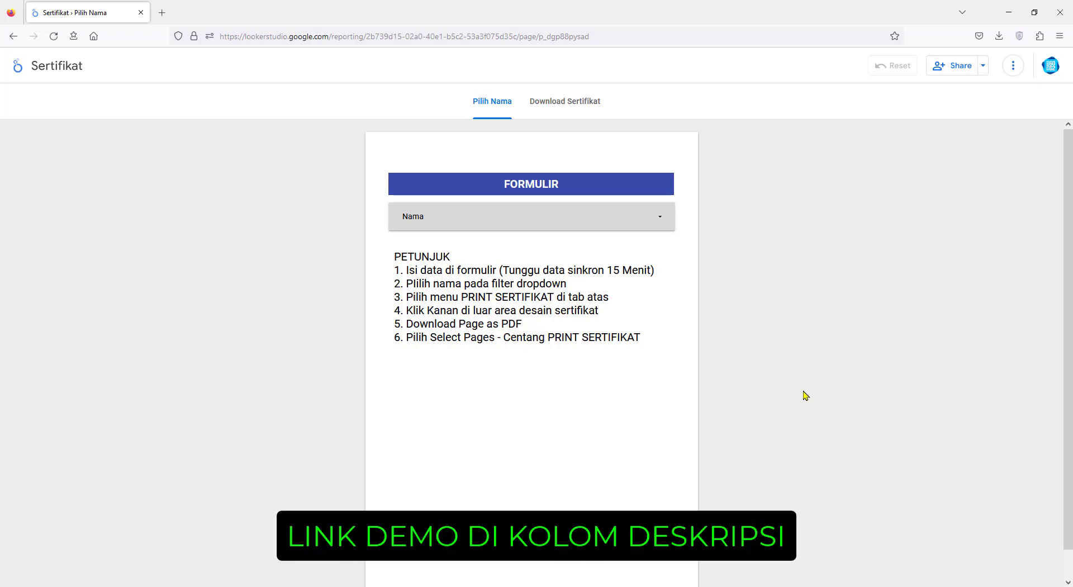
Step: Open the Sertifikat sign-up form in another tab and check its Sebagai role choices
click(517, 185)
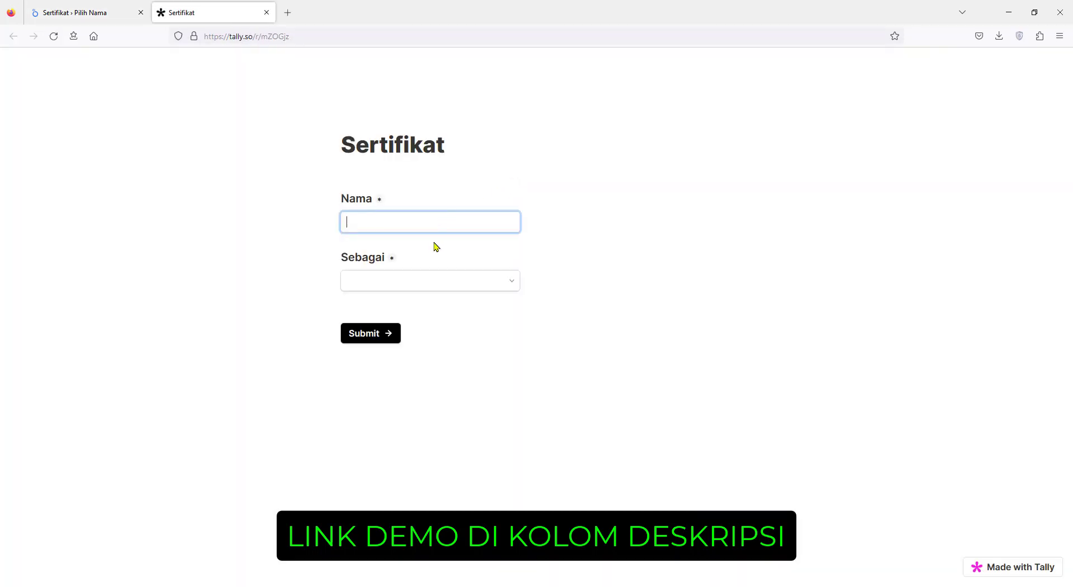
click(495, 280)
click(643, 282)
Step: Back in the certificate report, narrow the Nama filter to a single participant
click(106, 13)
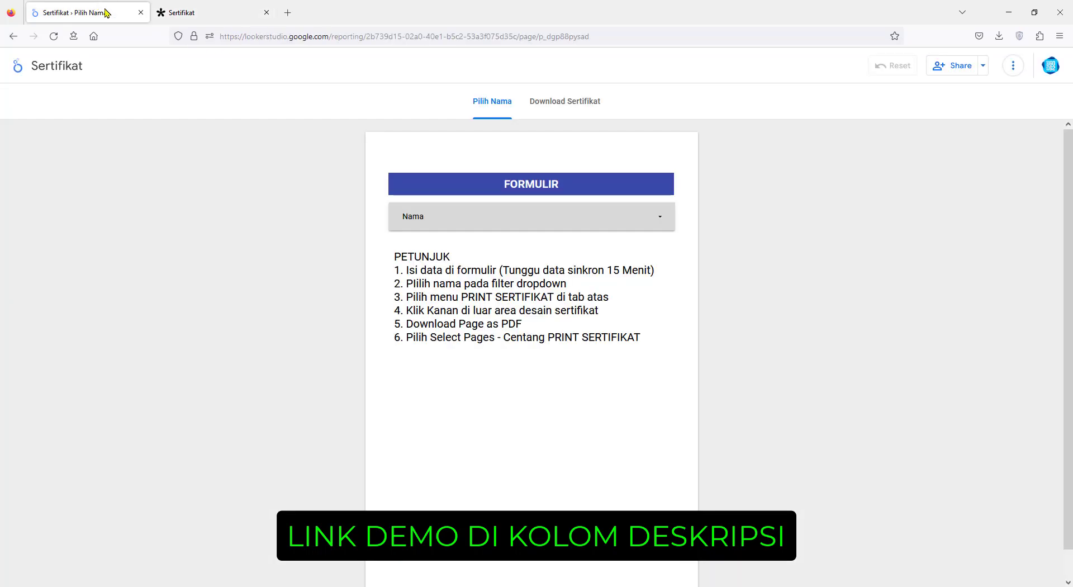
click(661, 218)
scroll(483, 356, down, 3)
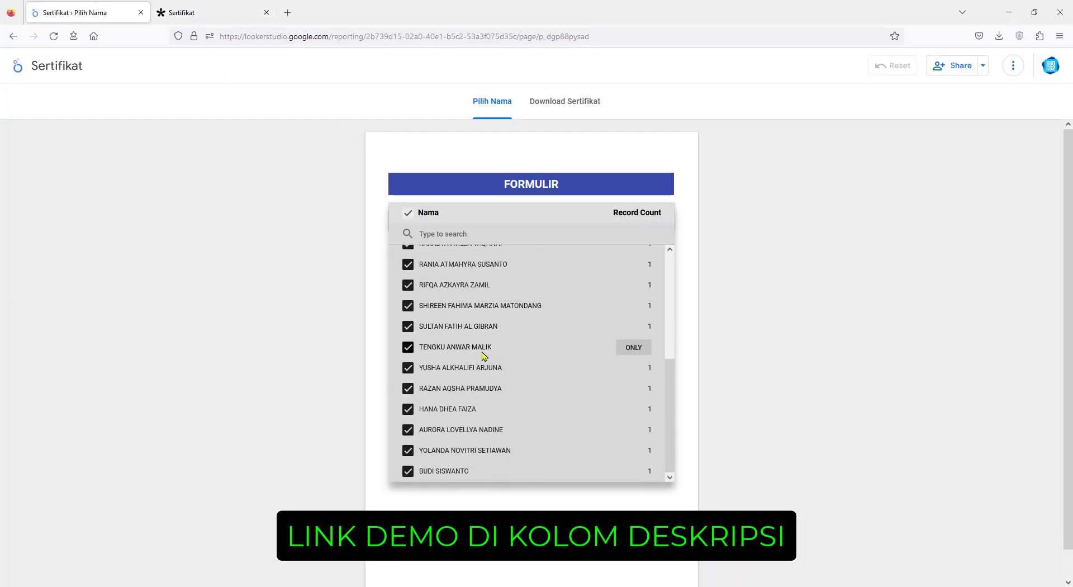
scroll(483, 356, up, 3)
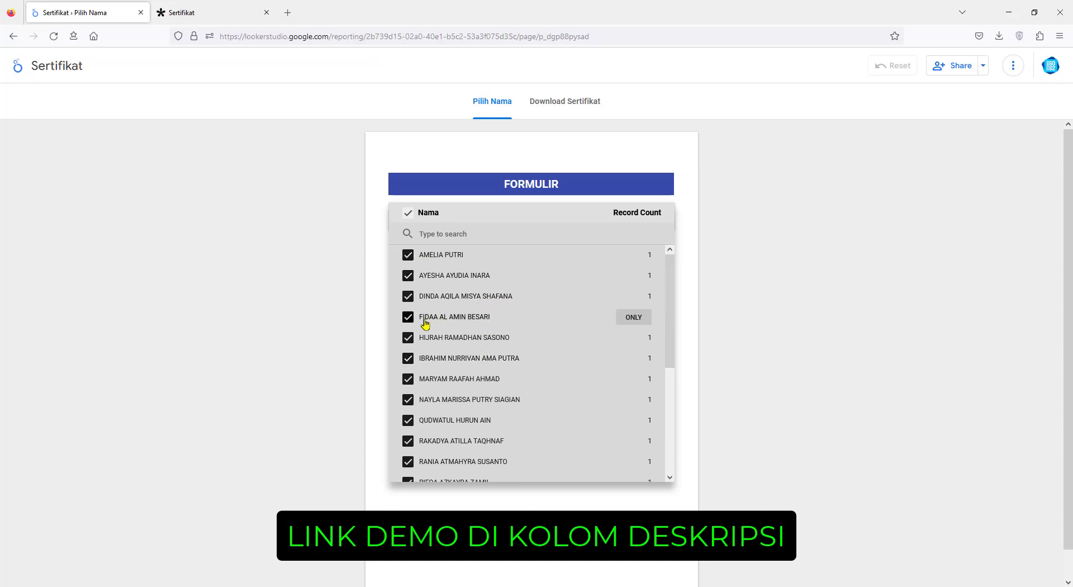
click(637, 339)
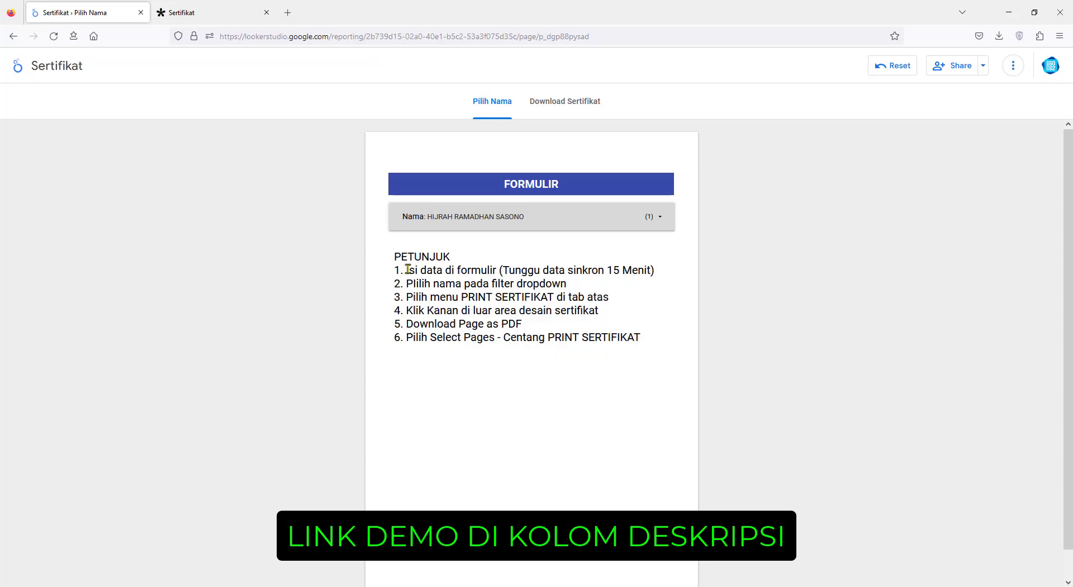
drag(408, 269, 636, 337)
Step: Export only the Download Sertifikat page as a PDF using Select Pages
click(633, 362)
click(550, 105)
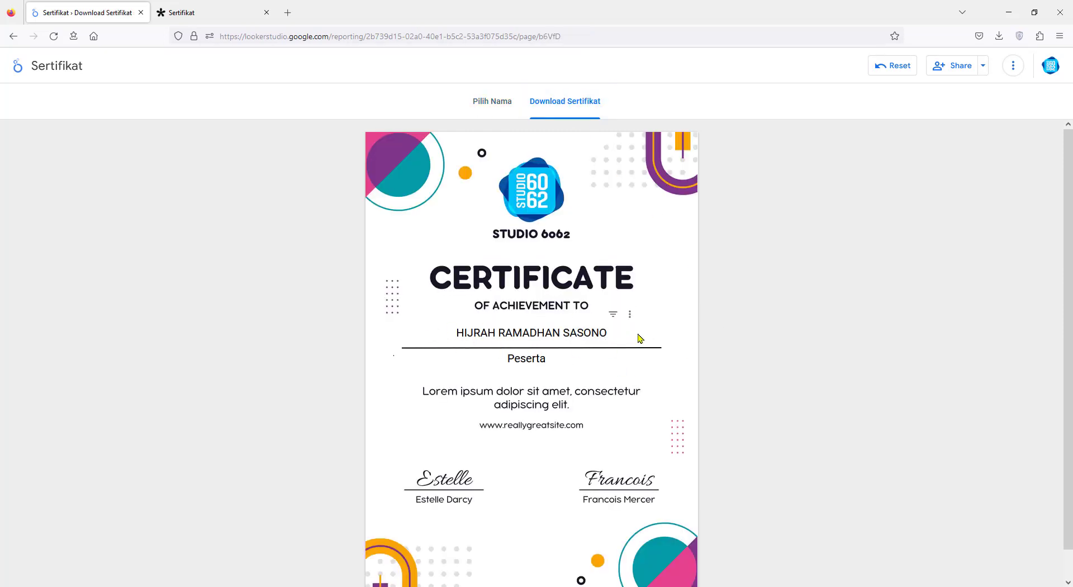
right_click(332, 237)
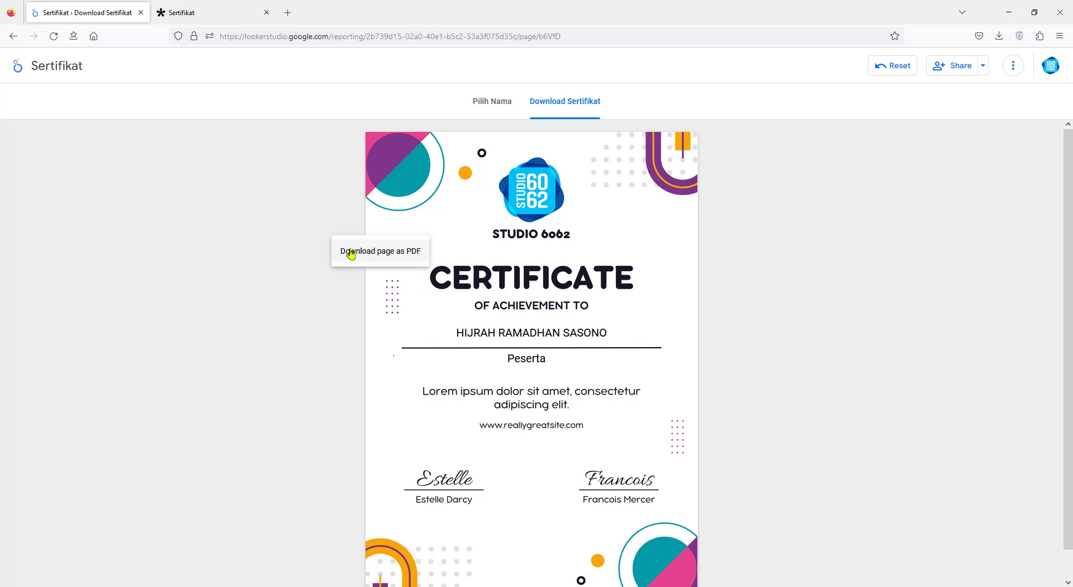
click(351, 253)
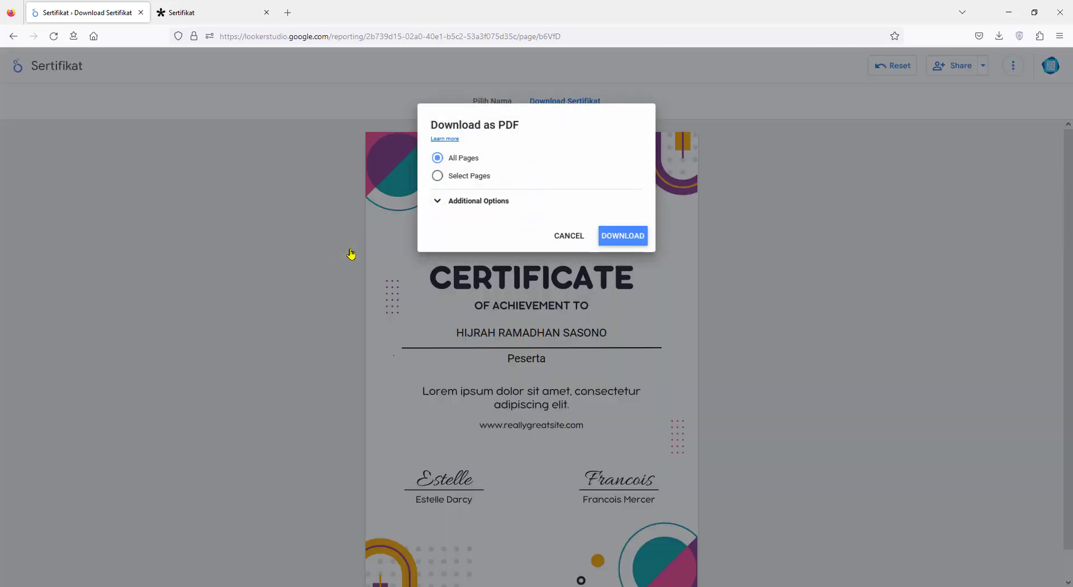
click(437, 176)
click(454, 215)
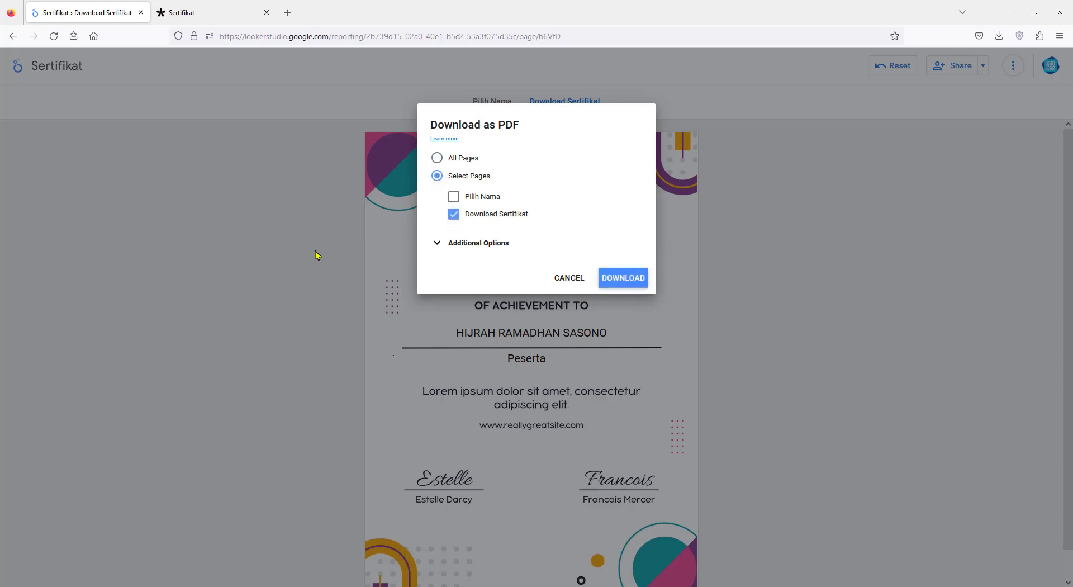
click(625, 280)
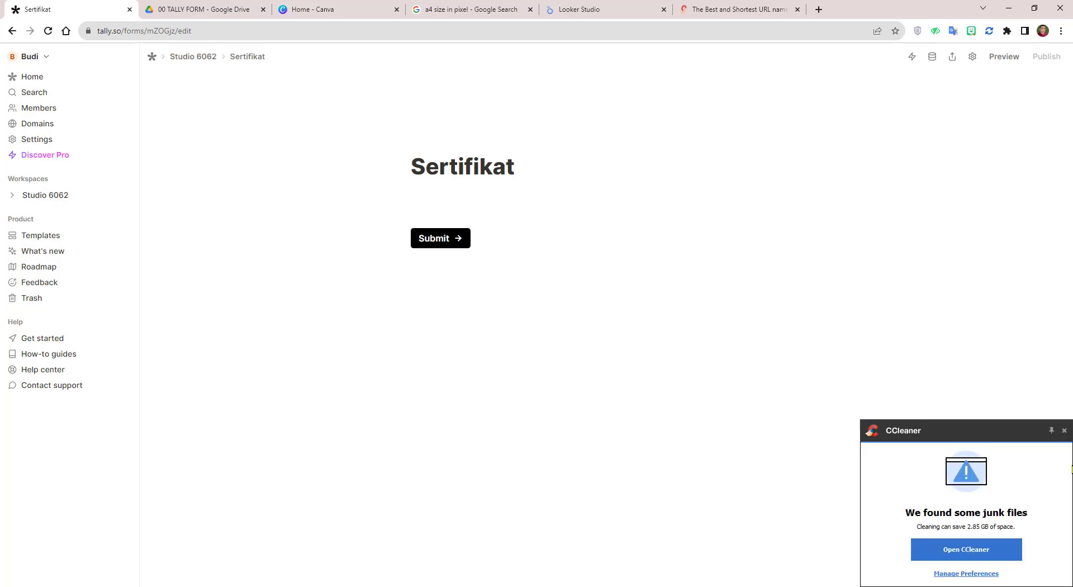
Step: Add a Short answer question titled 'Nama' below the form title
click(1064, 431)
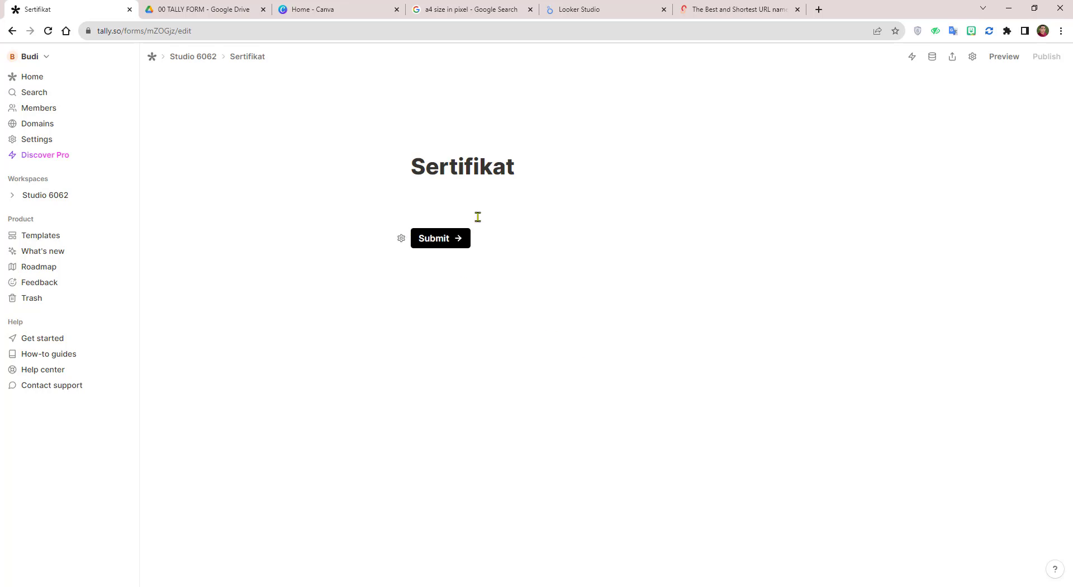
click(553, 171)
key(Return)
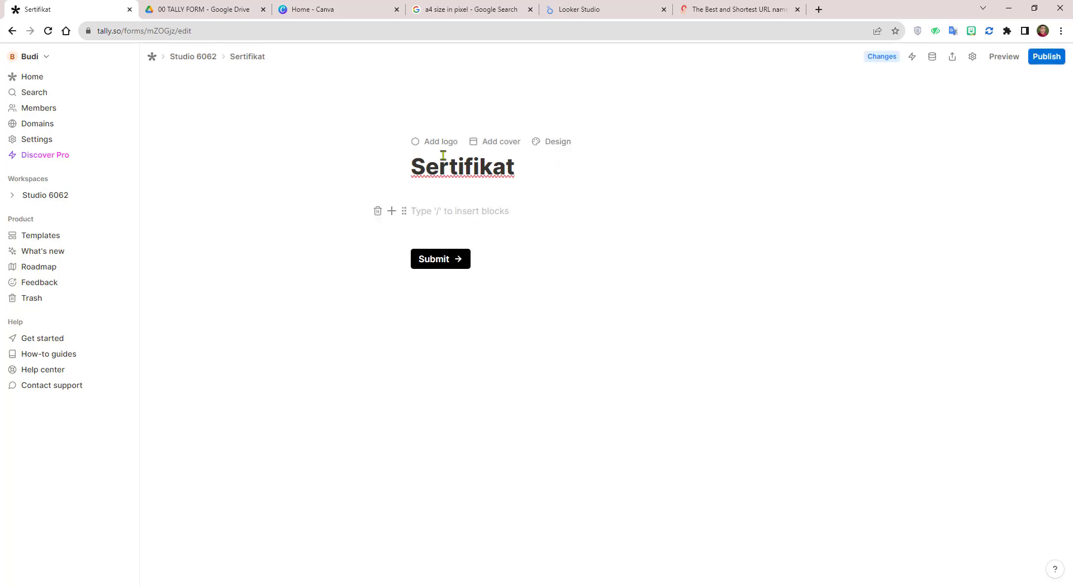
click(391, 211)
click(425, 212)
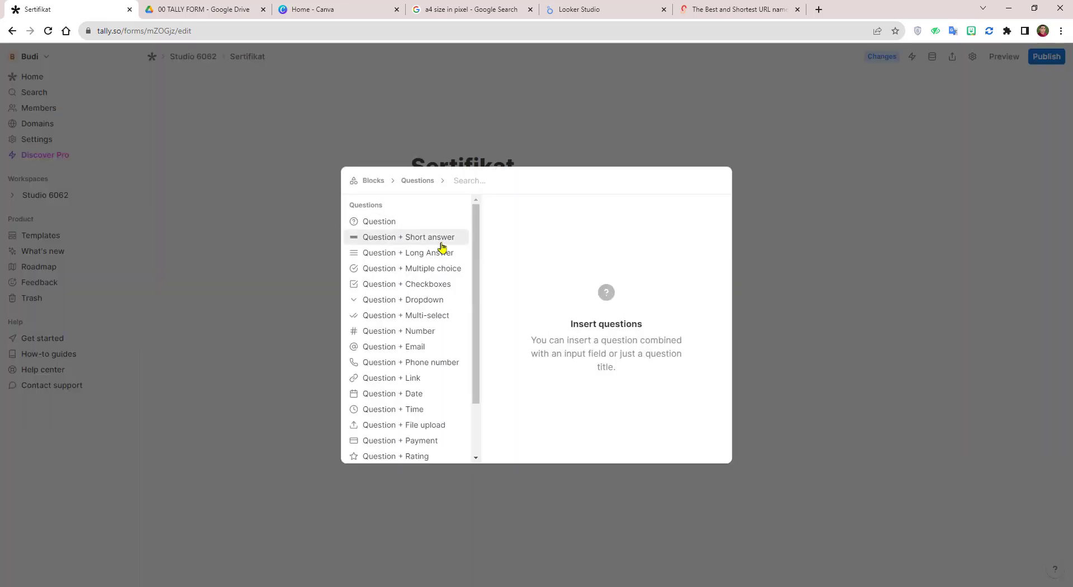
click(692, 218)
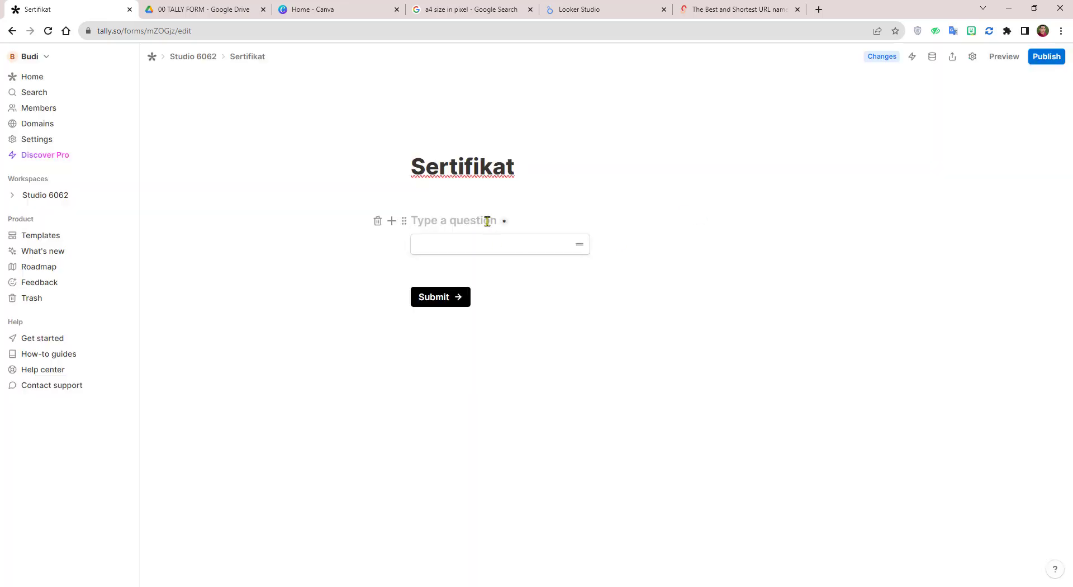
text(Nama)
key(Return)
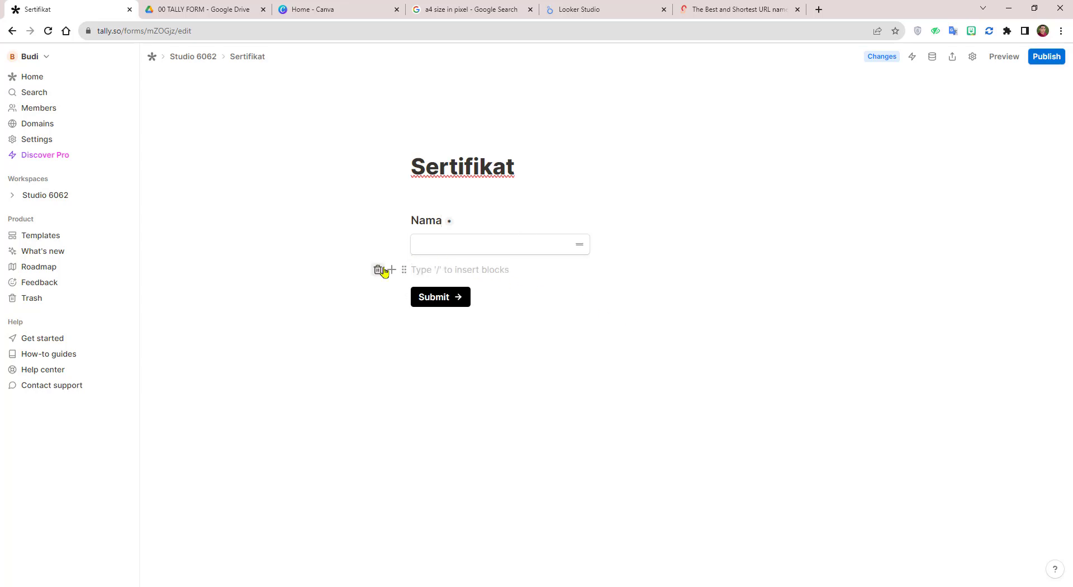
Step: Add a 'Sebagai' dropdown with options Peserta and Narasumber, then publish the form
click(390, 270)
click(400, 207)
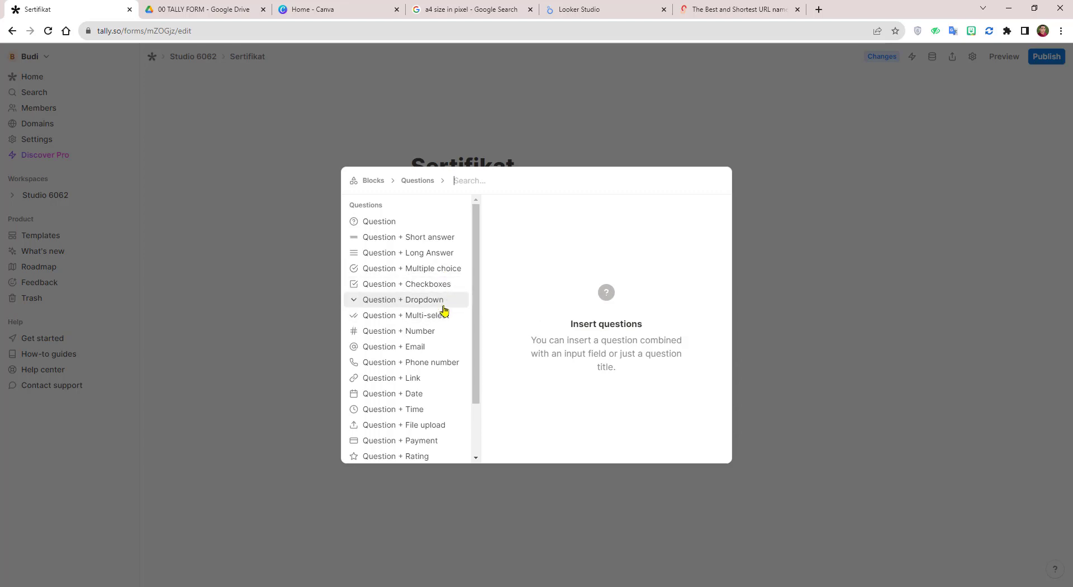
click(439, 300)
text(S)
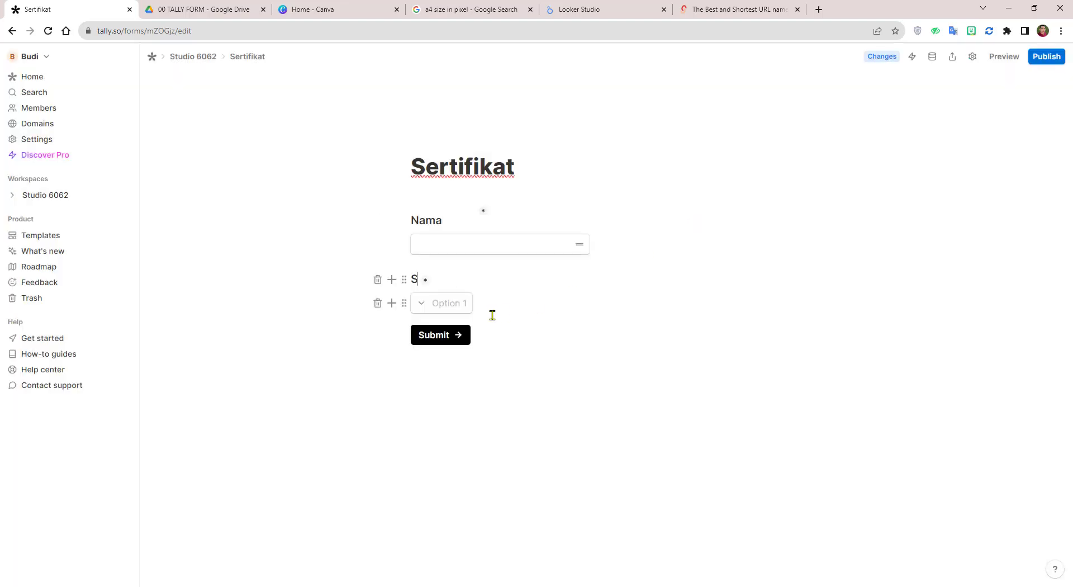
text(ebagai)
click(463, 303)
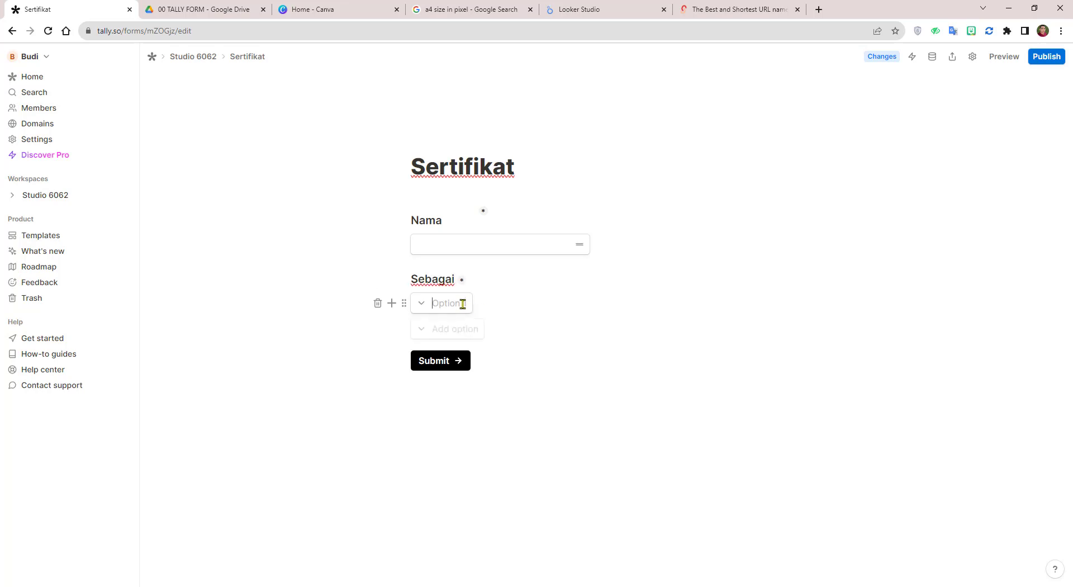
text(Peserta)
key(Return)
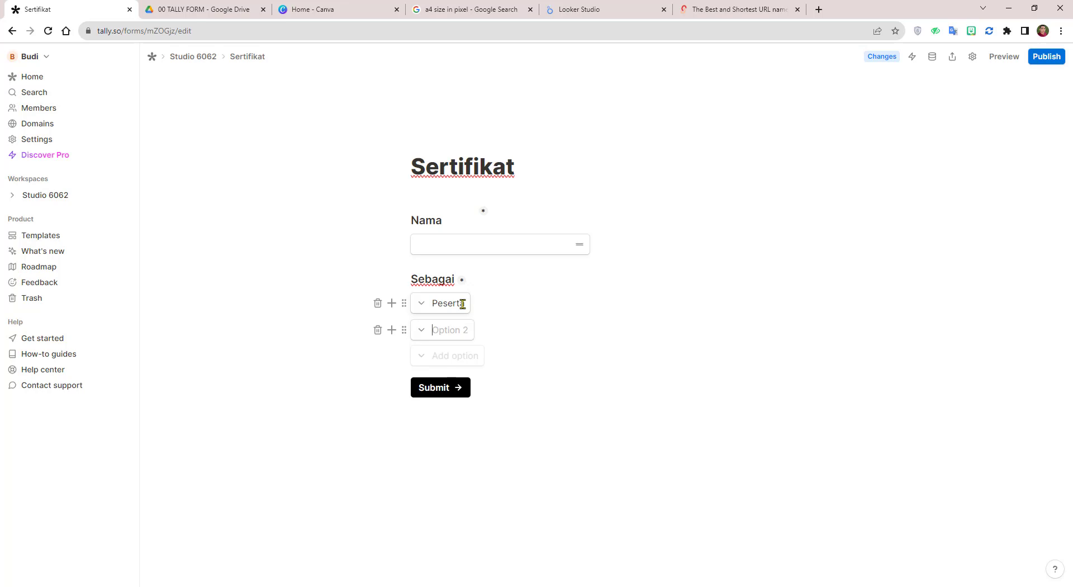
text(Narasumbe)
key(Return)
key(Return)
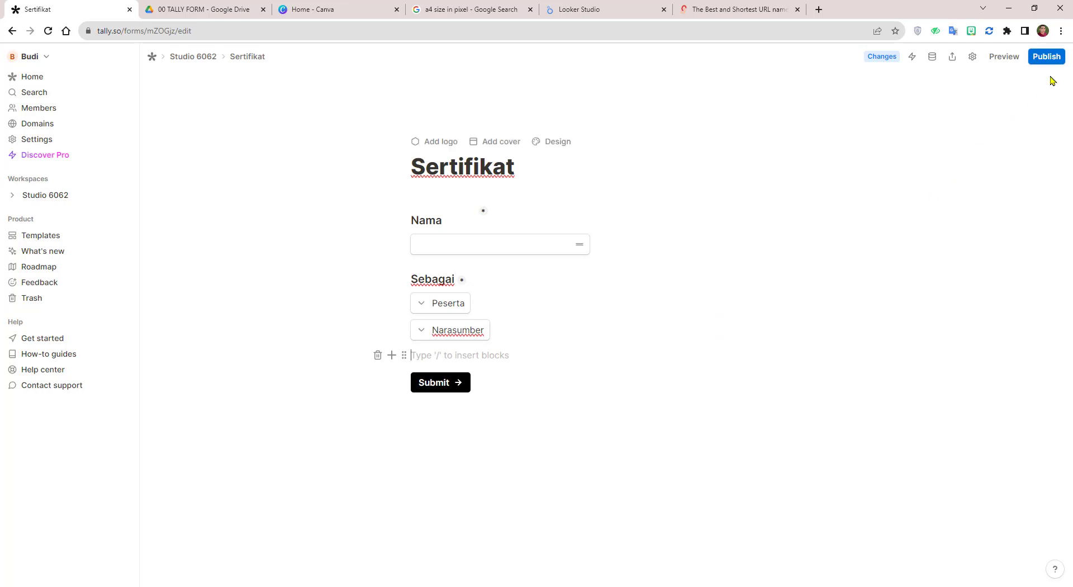
click(1046, 57)
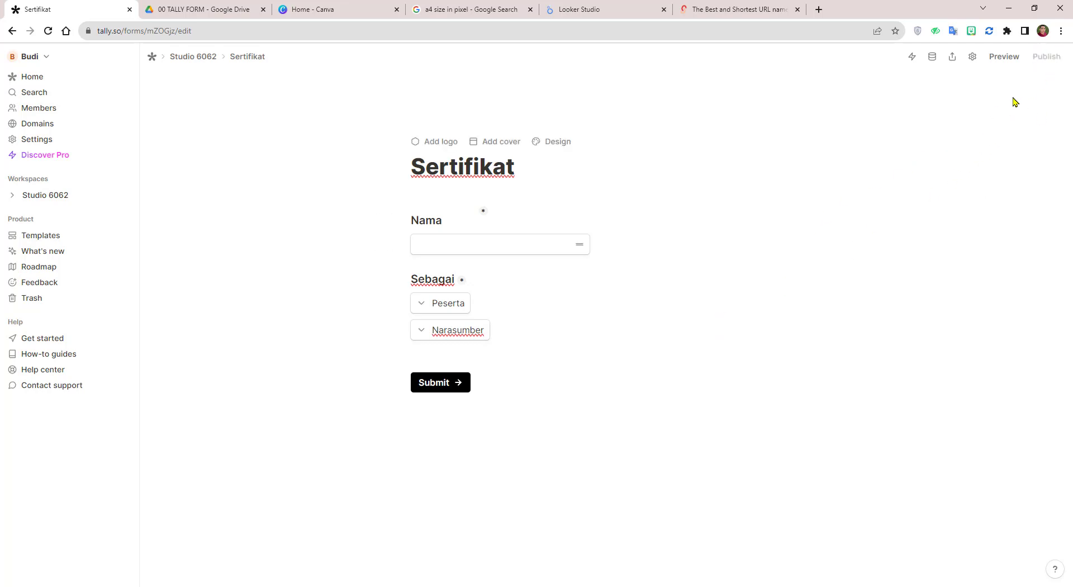
Step: Copy the form's share link from Settings > Share and open it in a new tab
click(973, 57)
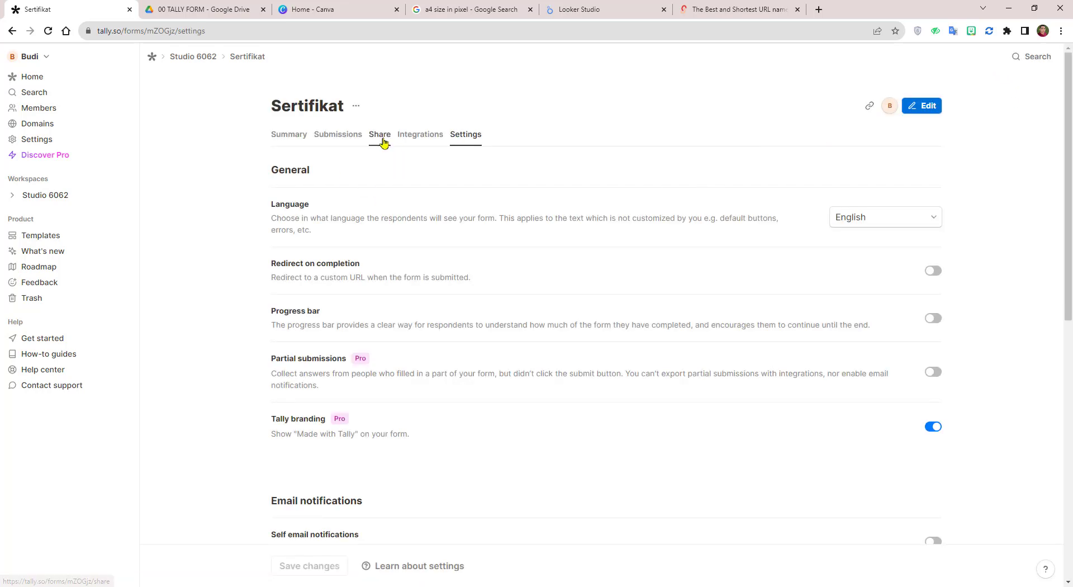
click(381, 136)
click(299, 252)
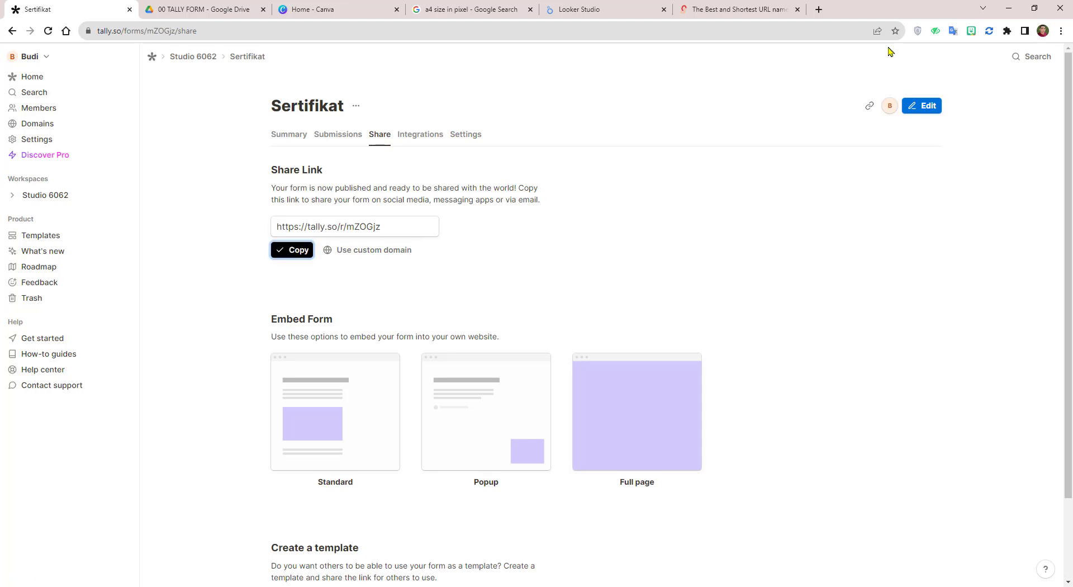
click(819, 9)
right_click(784, 35)
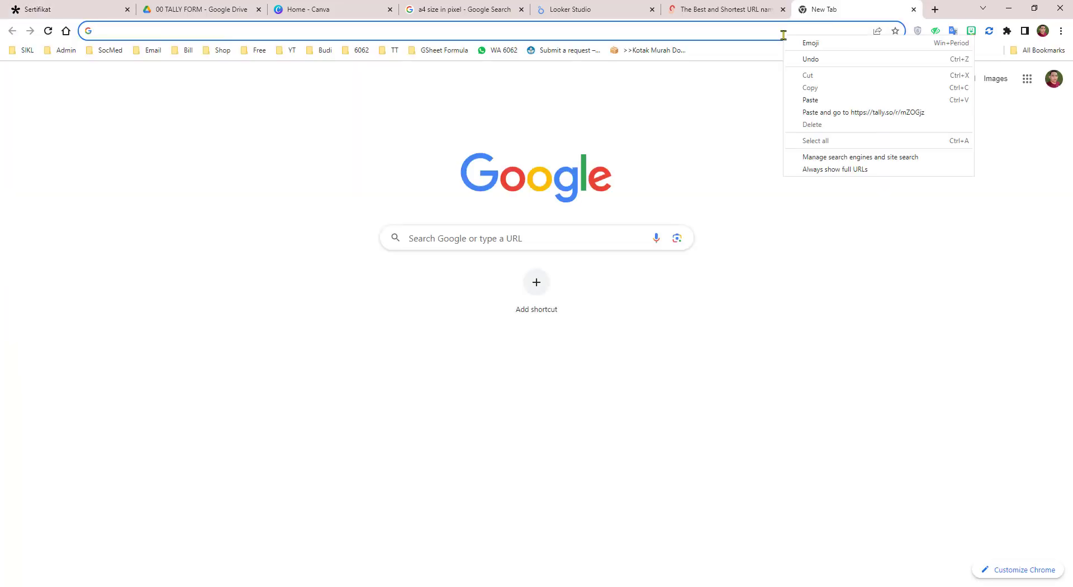
click(810, 109)
Step: Submit a test response with a participant's name and role Peserta, then return to the Share page
click(472, 218)
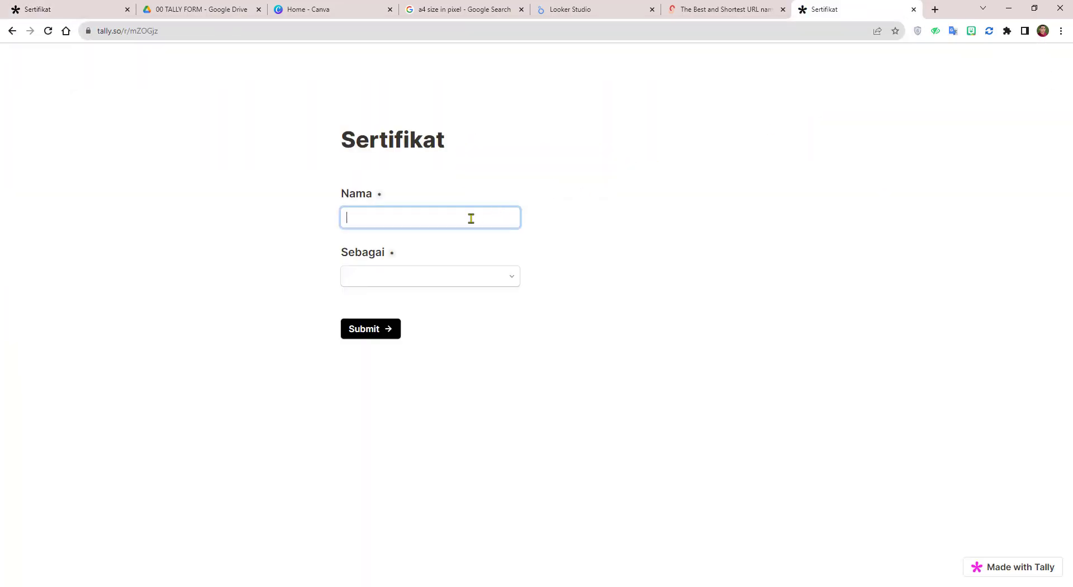
text(BUDI SISWANTO)
click(466, 278)
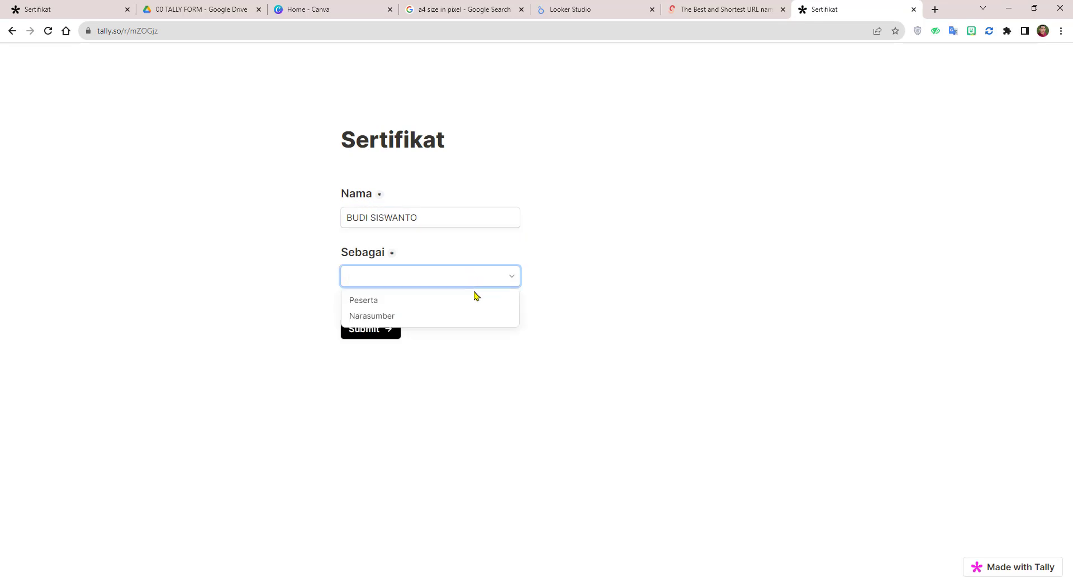
click(474, 302)
click(380, 334)
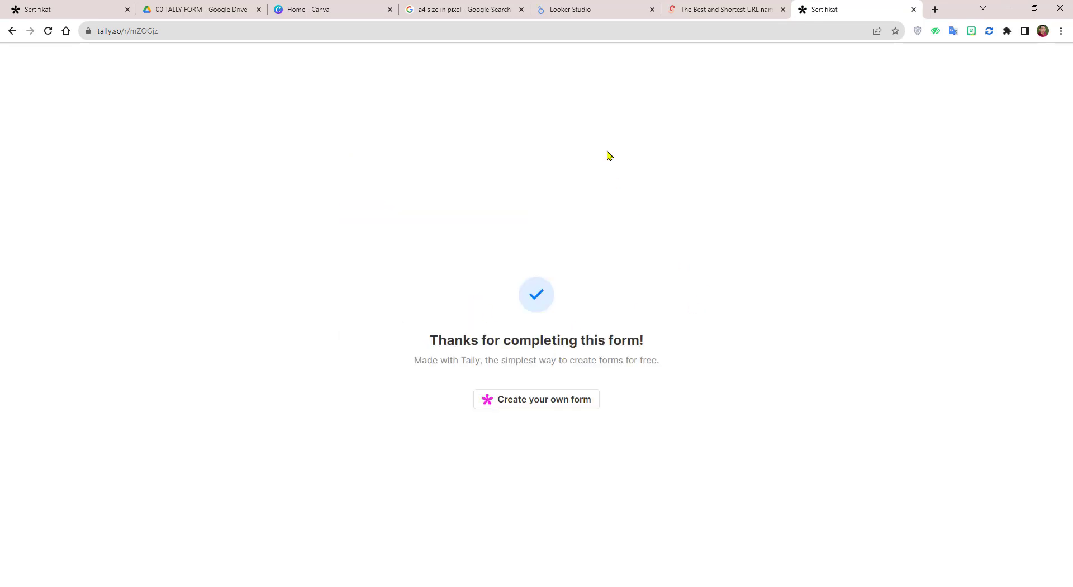
click(49, 9)
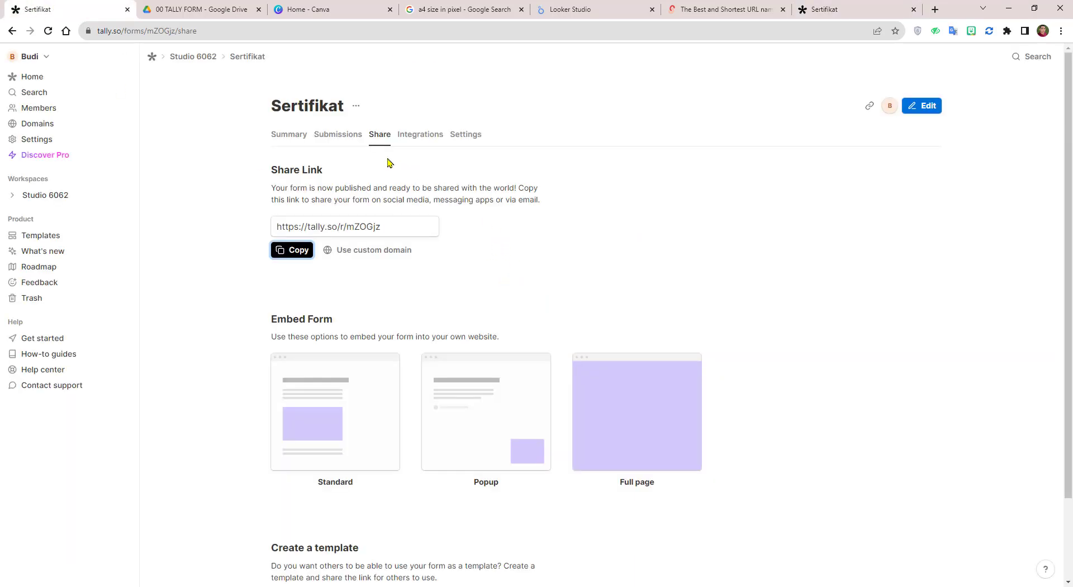
Step: Connect the form to Google Sheets by authorising the Google account, save, and open the synced spreadsheet
click(416, 136)
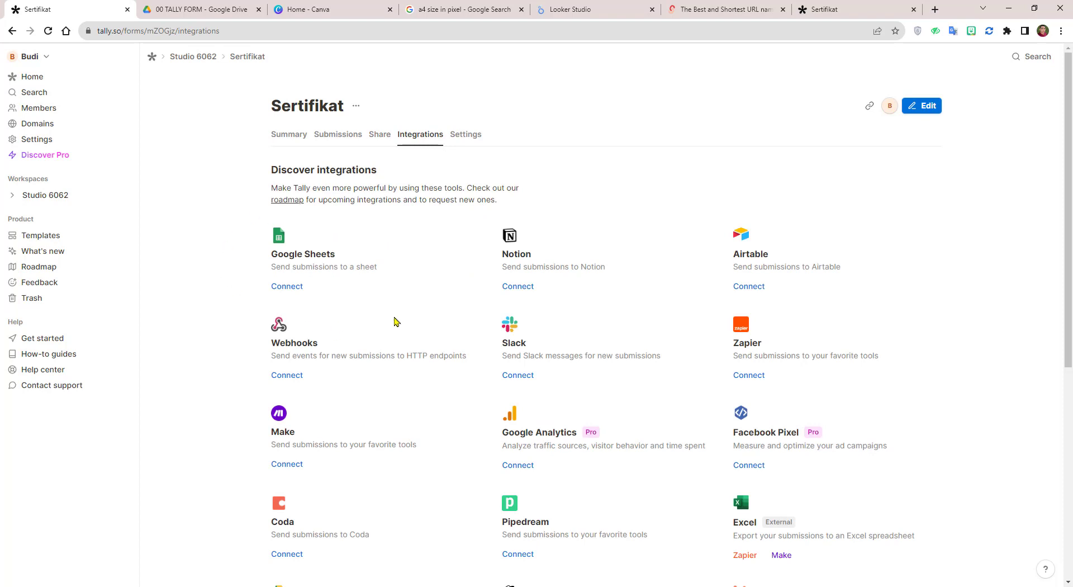
click(288, 286)
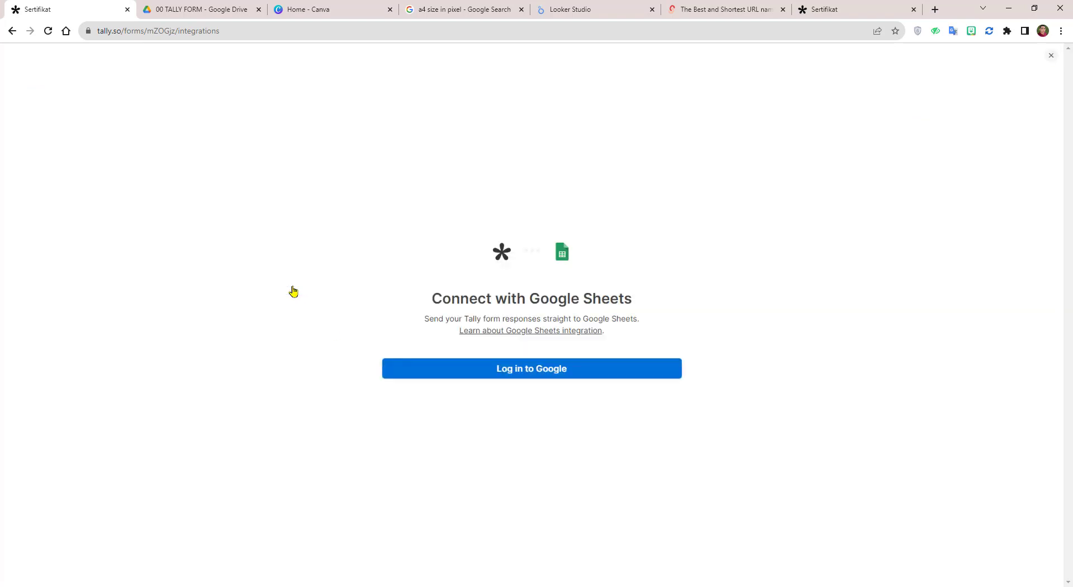
click(547, 373)
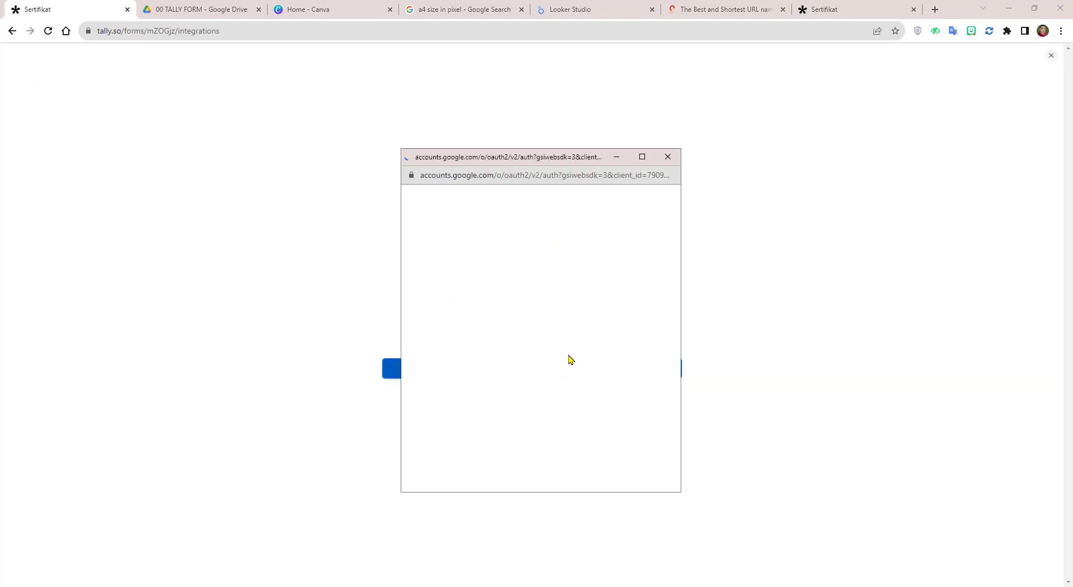
click(513, 305)
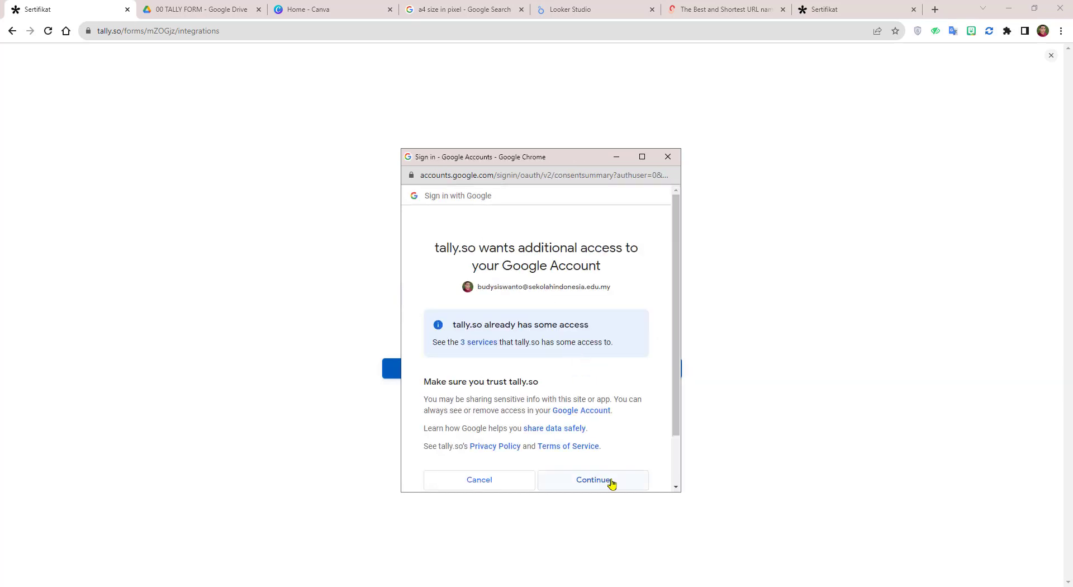
click(608, 481)
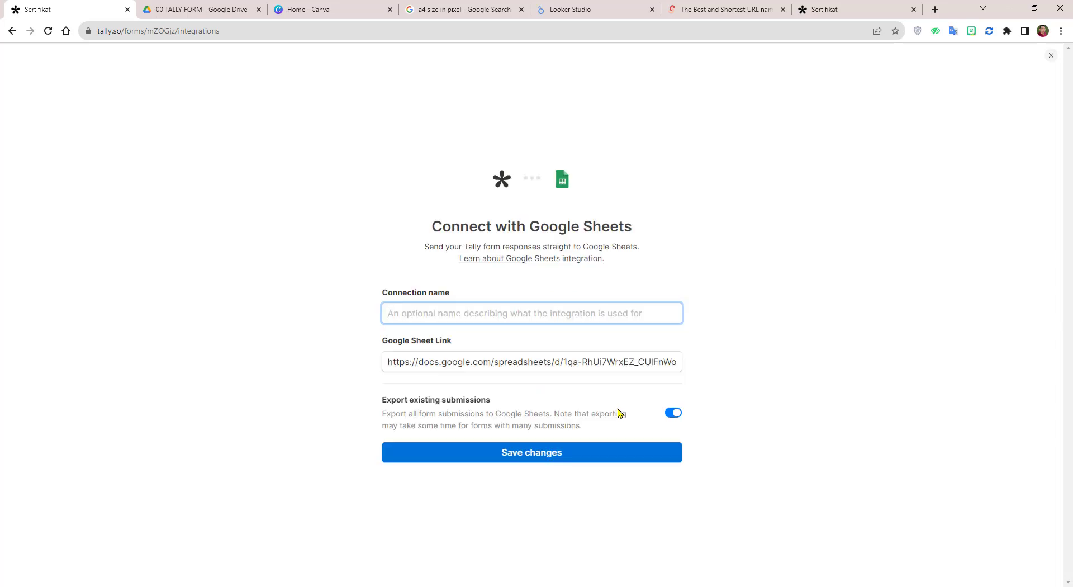
click(567, 454)
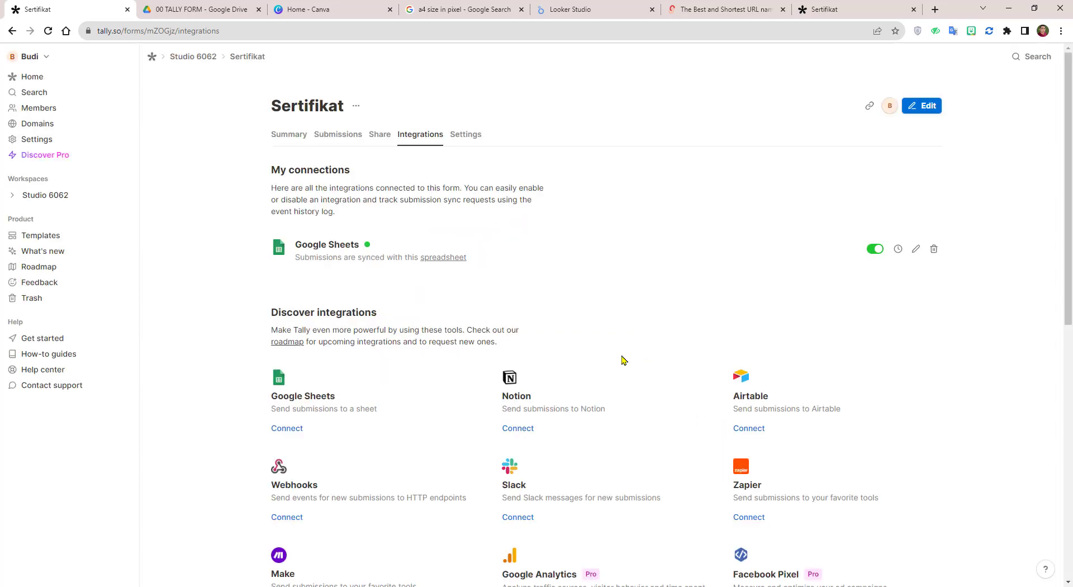
click(462, 257)
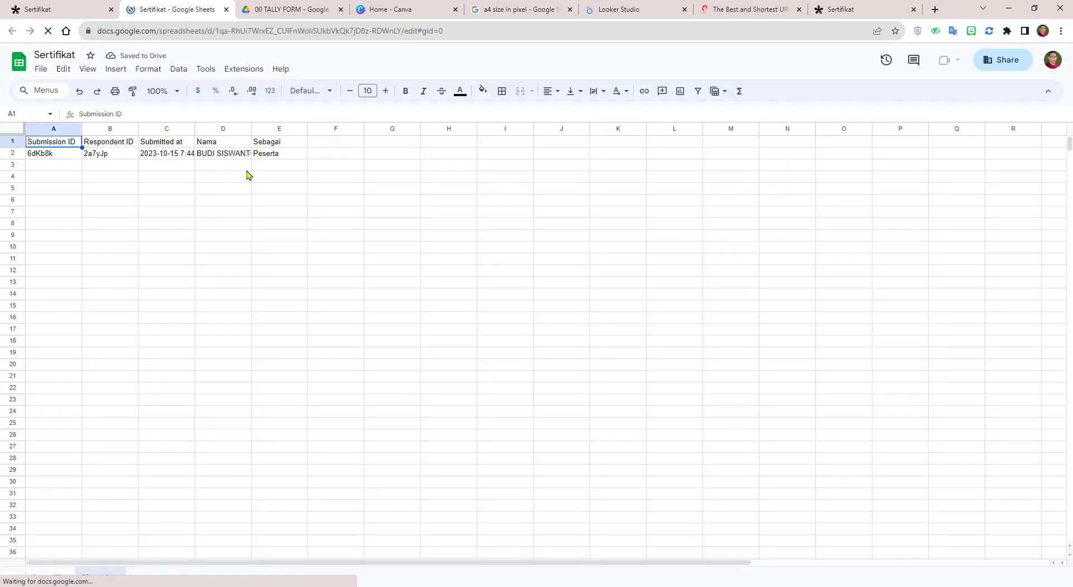
Step: Widen column D so names fit, then start moving the spreadsheet via File > Move
drag(251, 130, 301, 130)
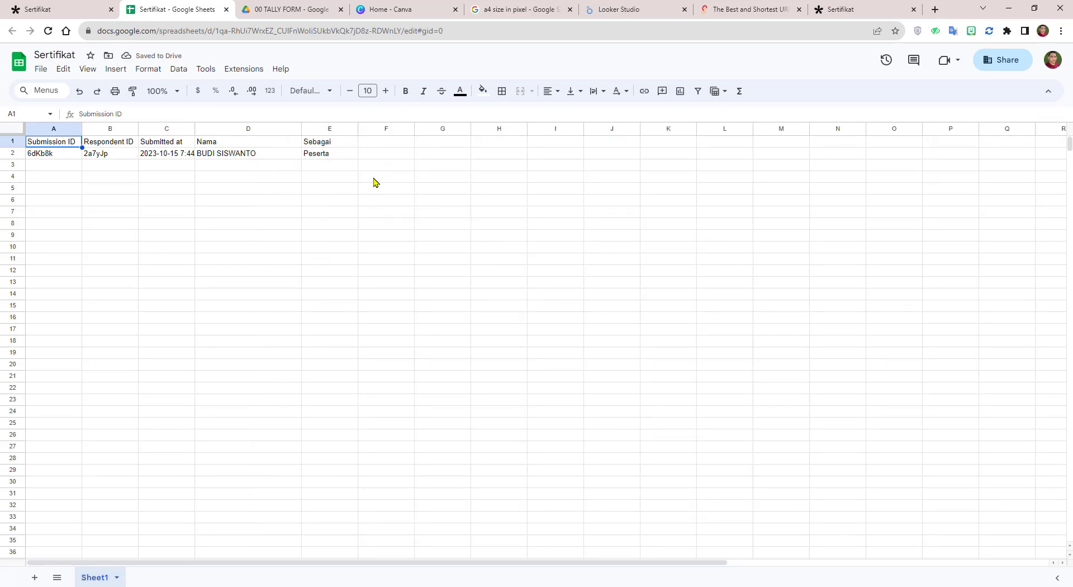
click(282, 9)
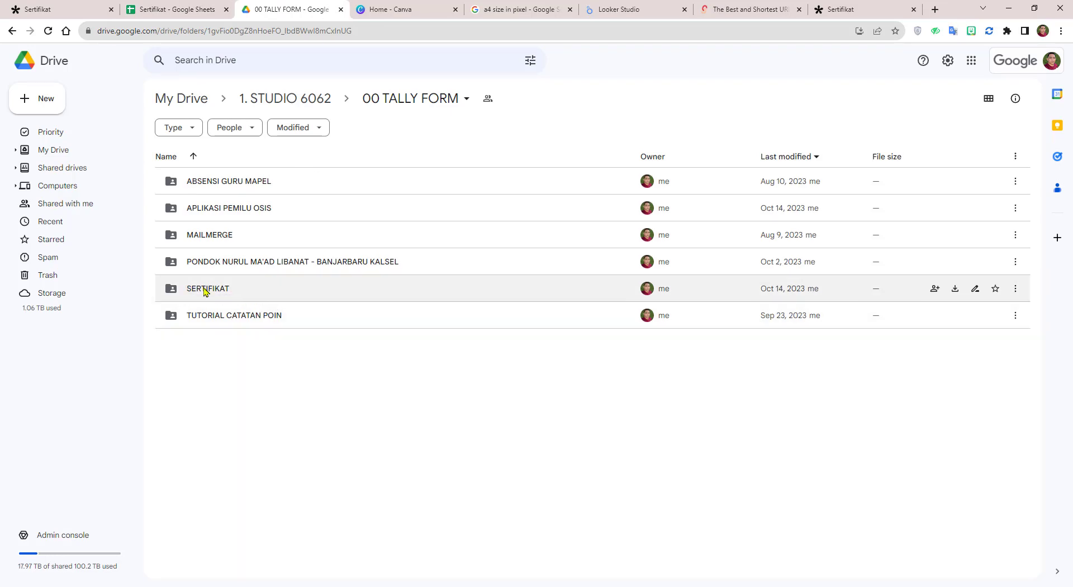
click(174, 9)
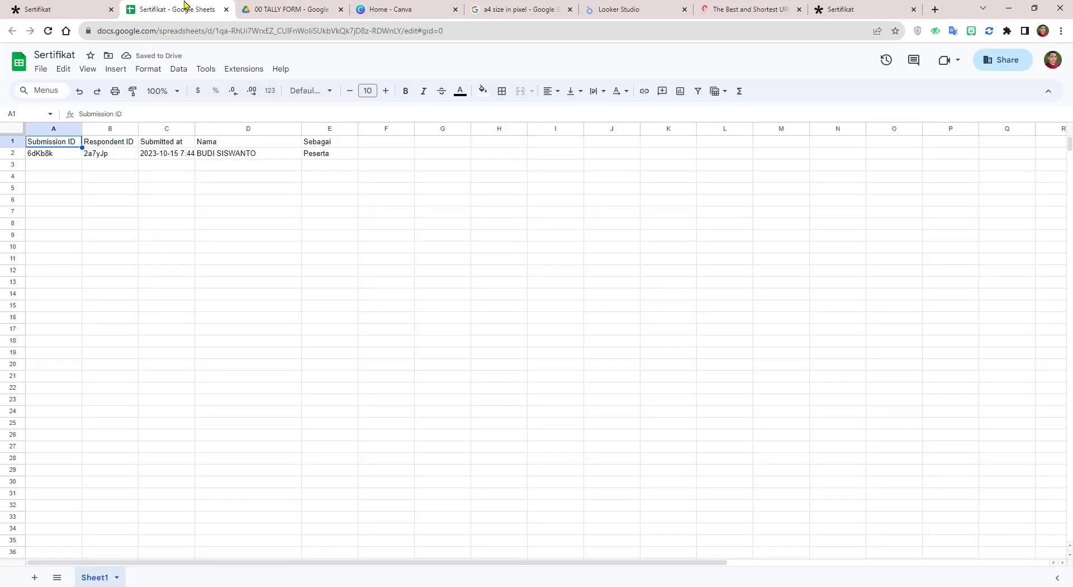
click(36, 70)
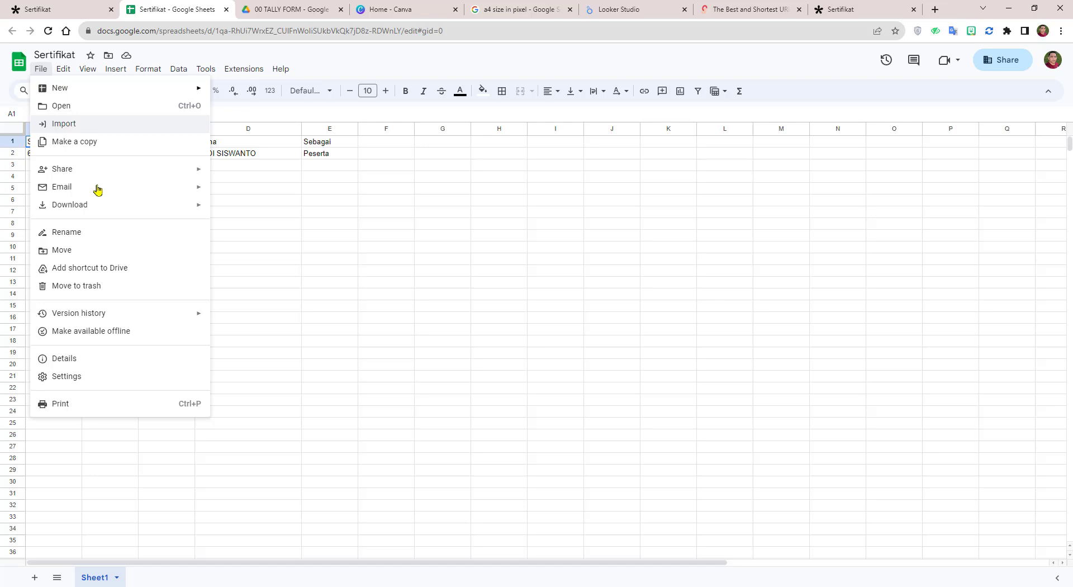
click(105, 252)
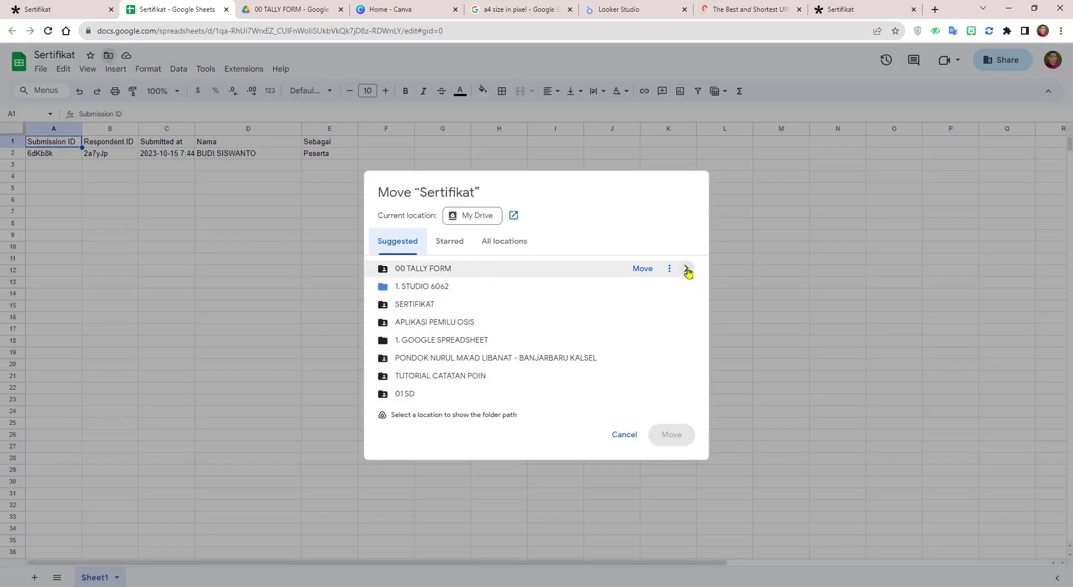
Step: Move the spreadsheet into 00 TALLY FORM > SERTIFIKAT, accept the access change, and verify in Drive
click(686, 269)
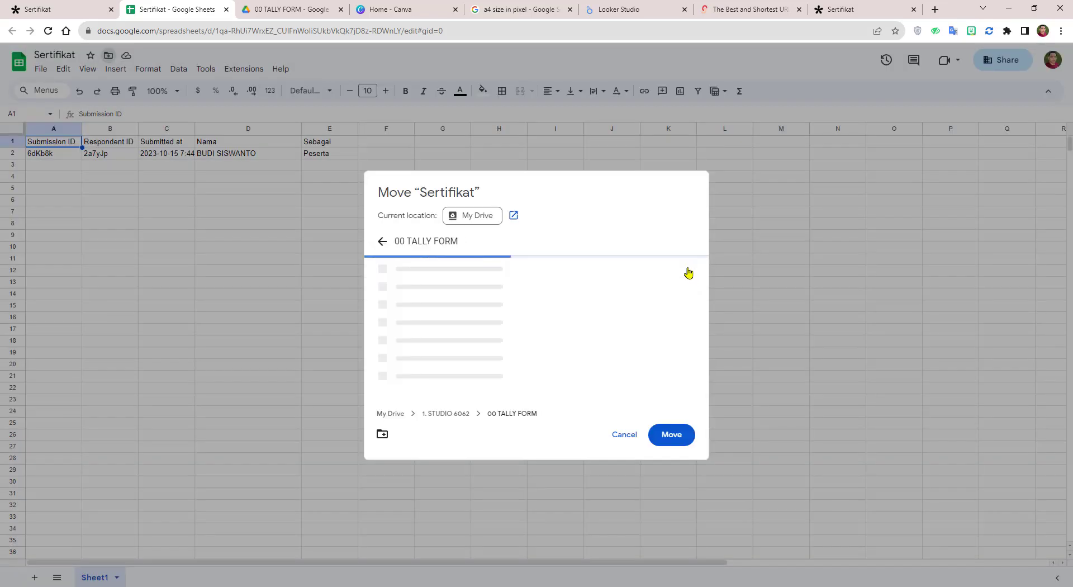
click(424, 340)
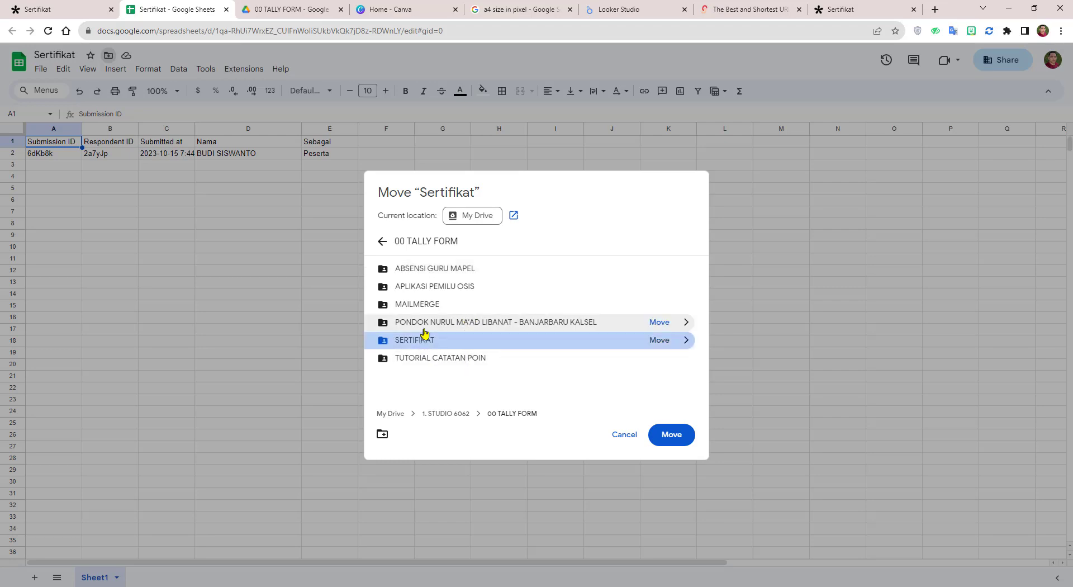
click(674, 435)
click(621, 342)
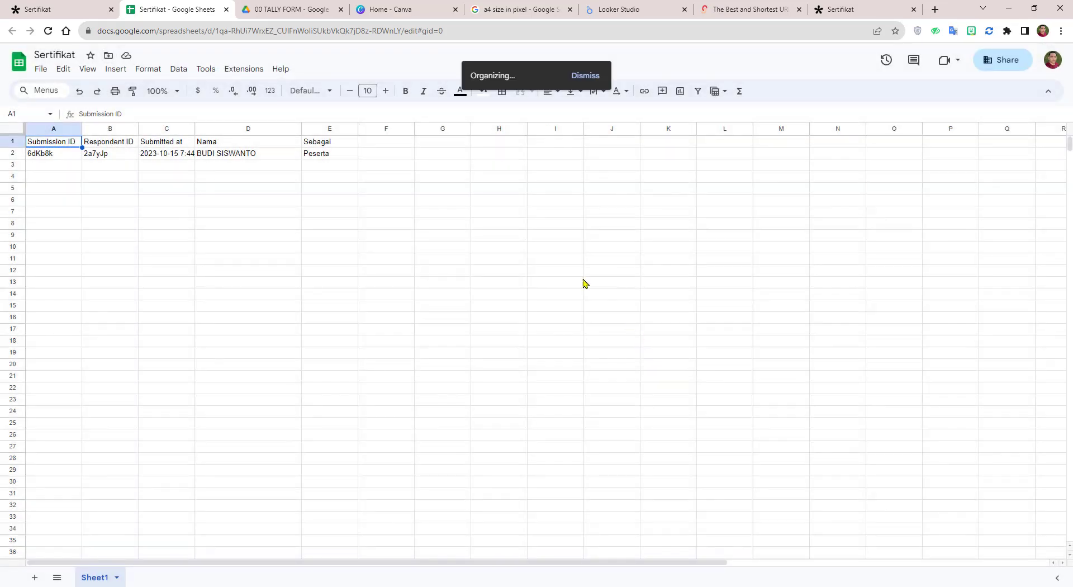
click(277, 12)
double_click(223, 290)
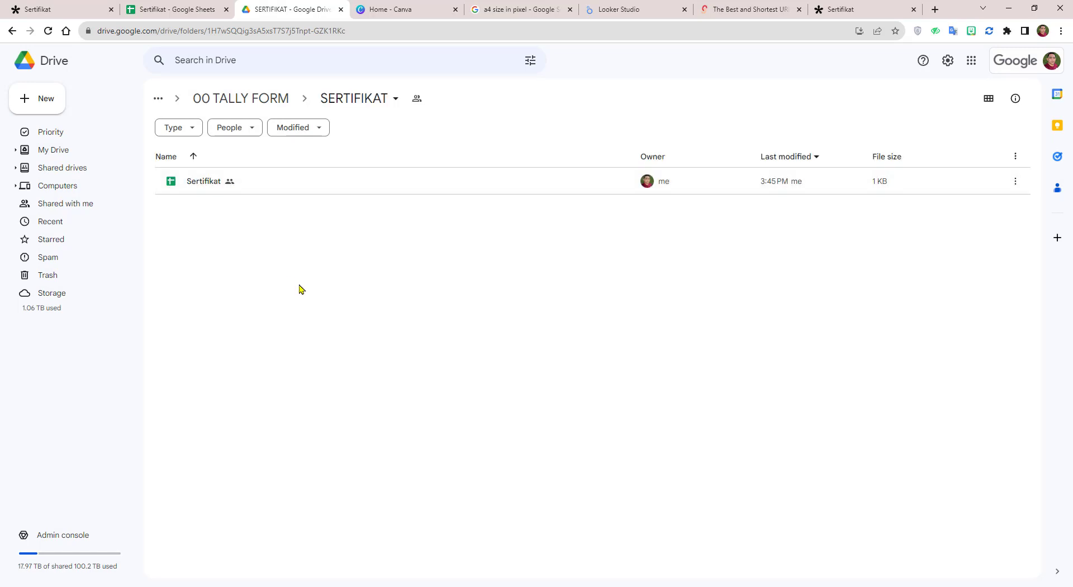
click(184, 9)
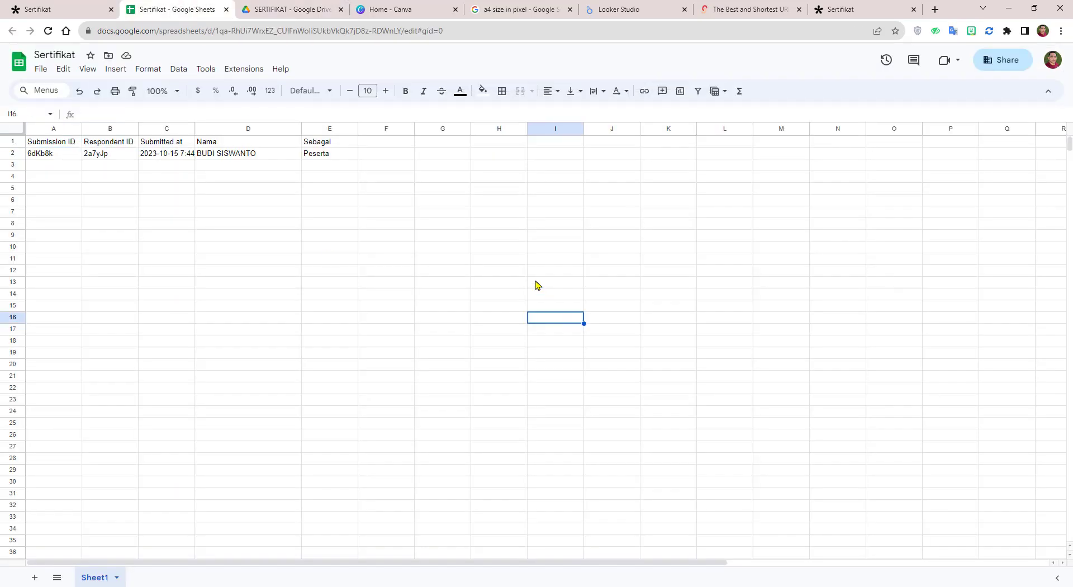
Step: Paste the list of names into D3 and fill Peserta down from E2 to E12
click(268, 166)
key(ctrl+v)
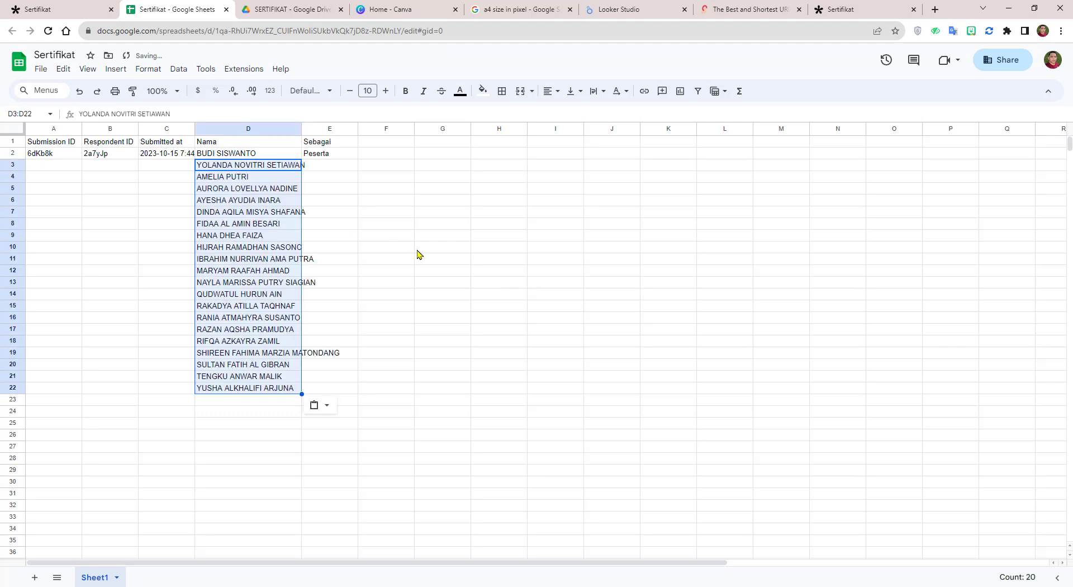
click(345, 157)
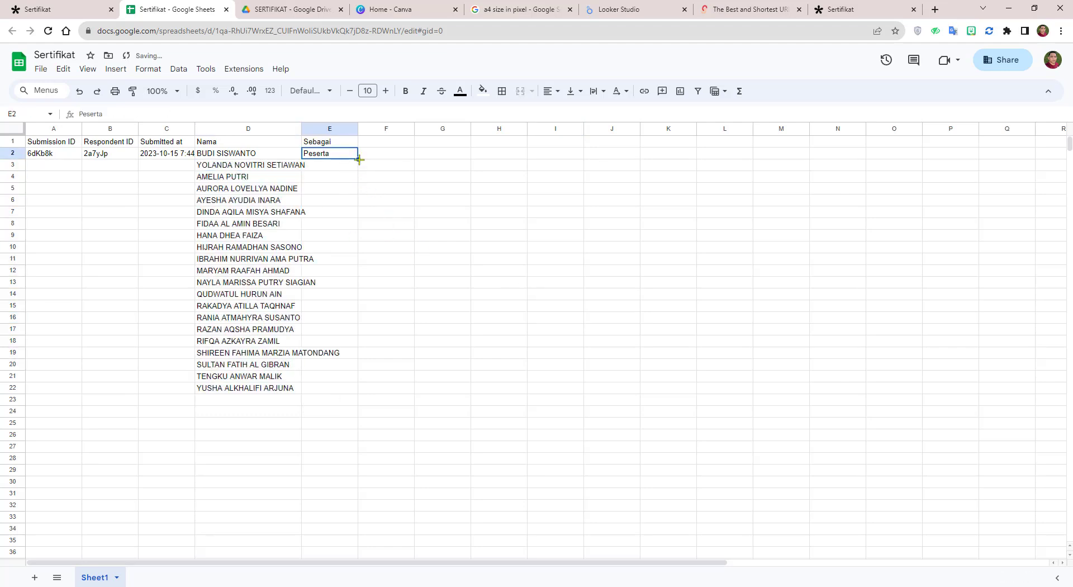
drag(358, 159, 353, 273)
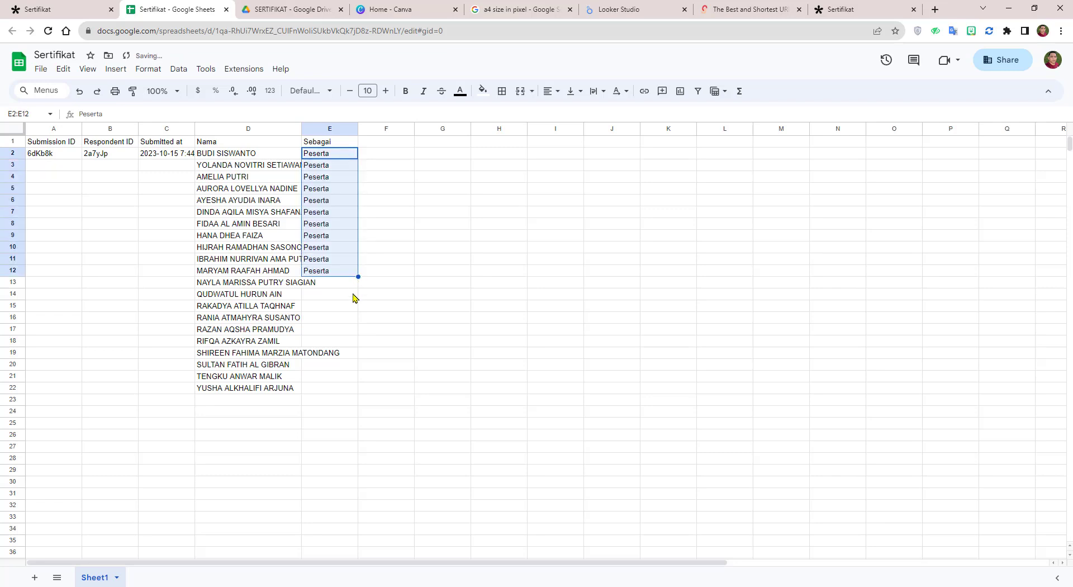
Step: Enter Narasumber in E13, fill it down to E22, and autofit column D
click(347, 284)
text(nAS)
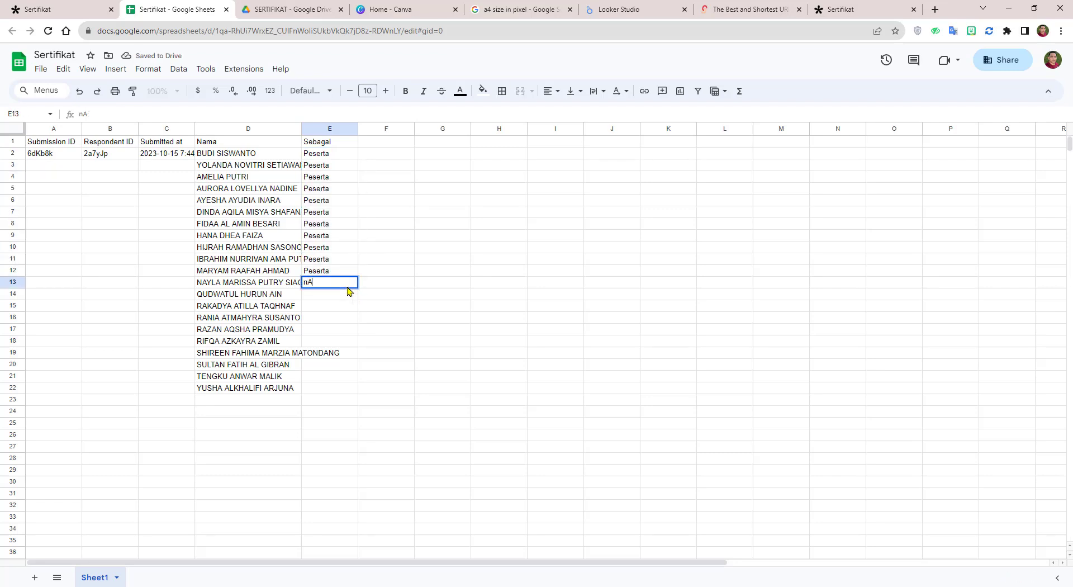
key(BackSpace)
key(BackSpace)
text(Narasumber)
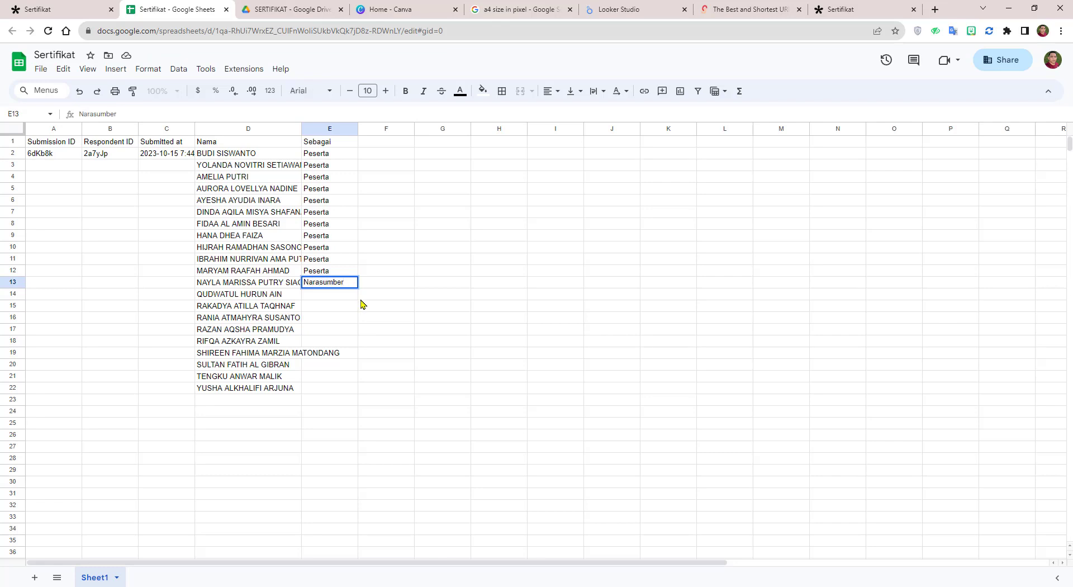
click(361, 303)
click(353, 286)
drag(358, 288, 352, 388)
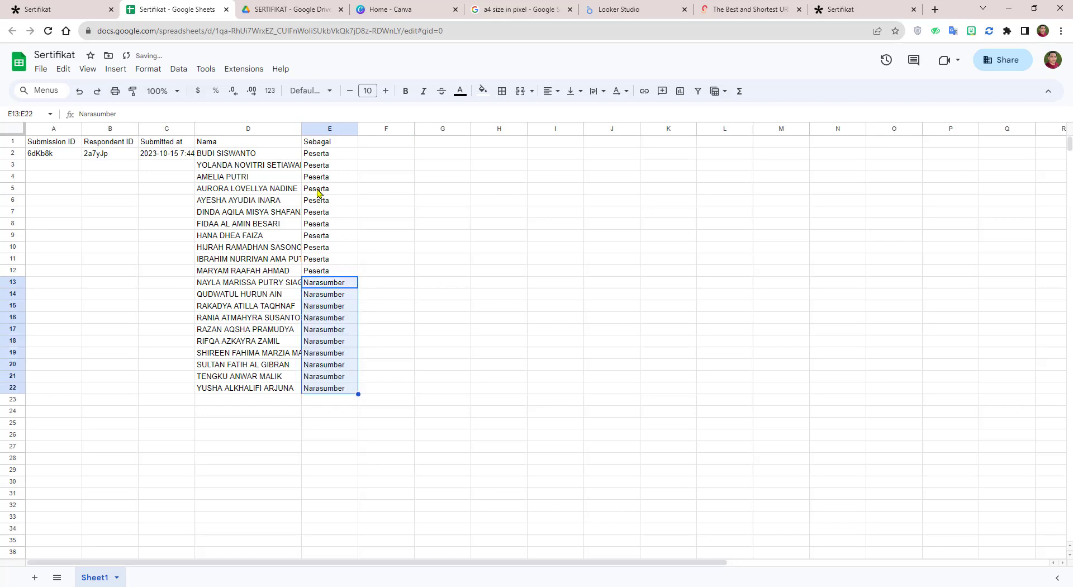
double_click(301, 129)
drag(230, 156, 358, 376)
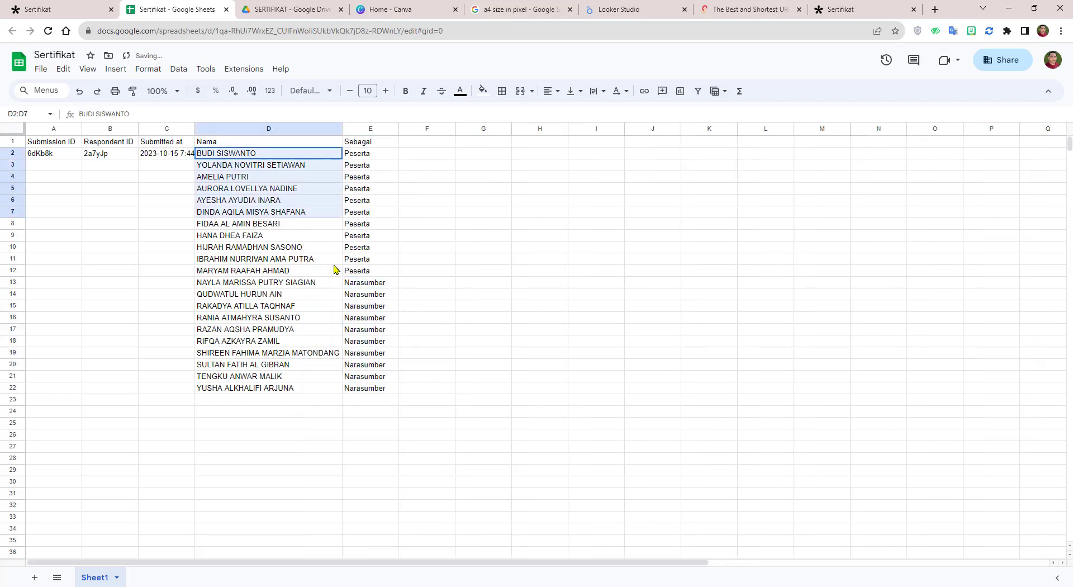
click(422, 340)
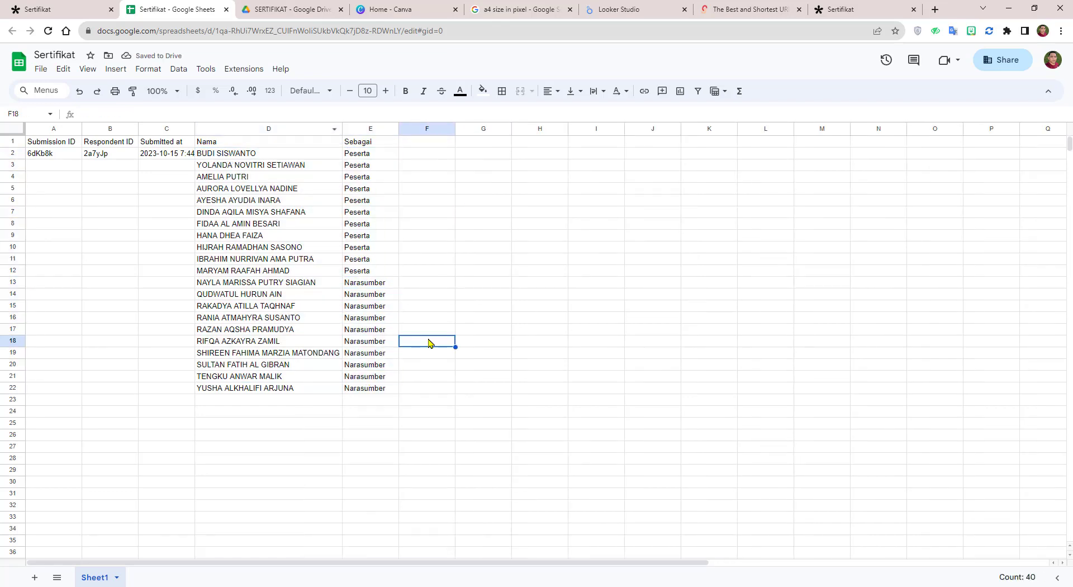
click(499, 319)
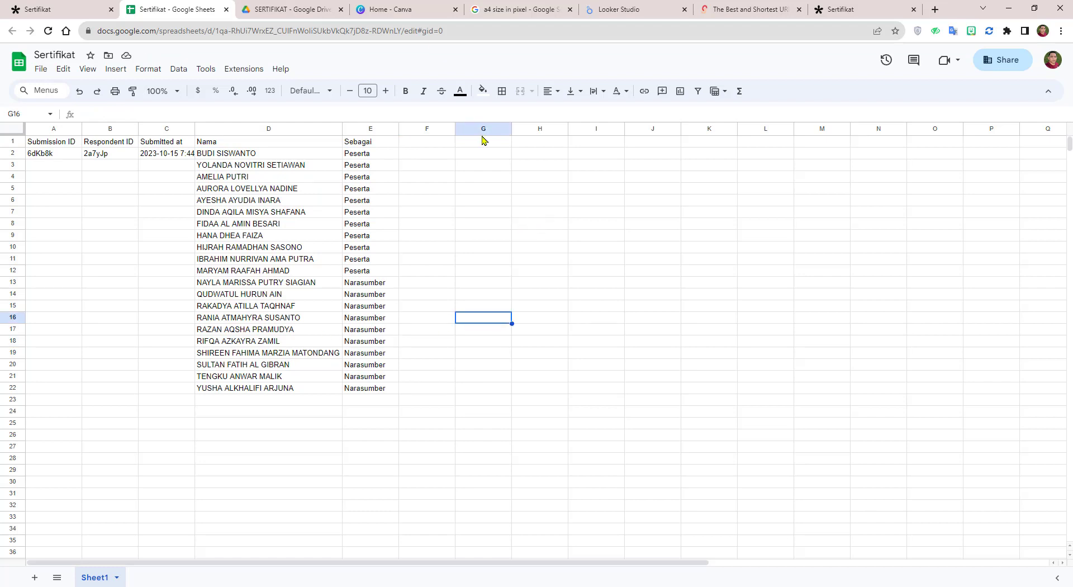
Step: In Canva, search templates for 'certificate a4', then return home to the recent designs
click(400, 10)
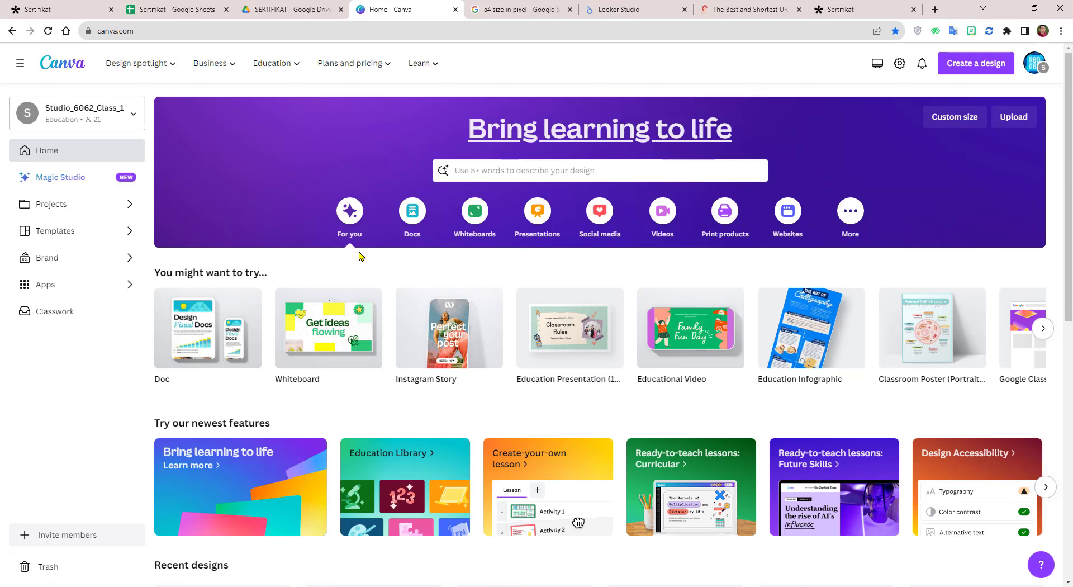
click(510, 167)
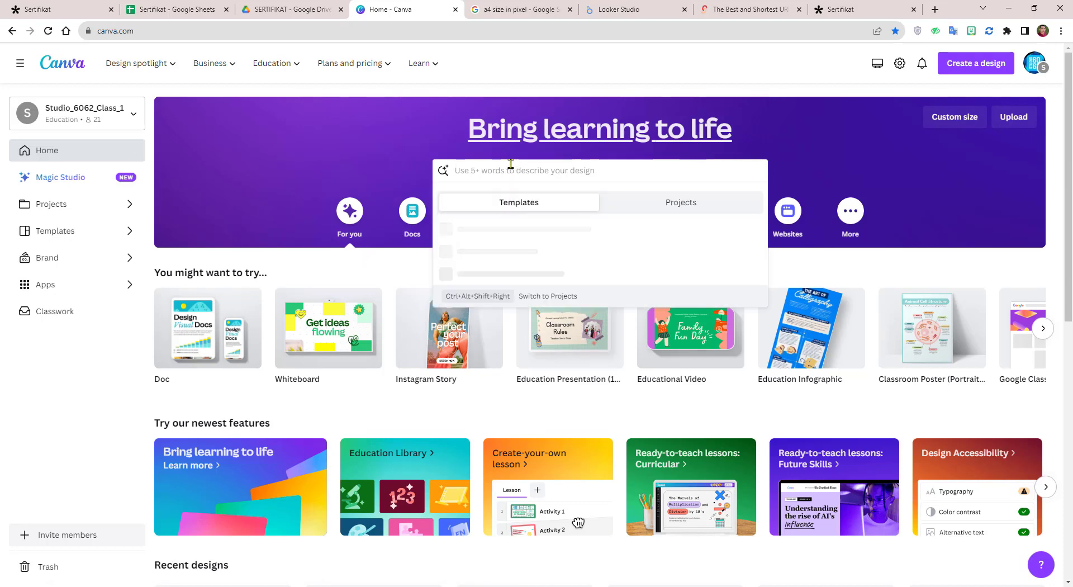
text(cert)
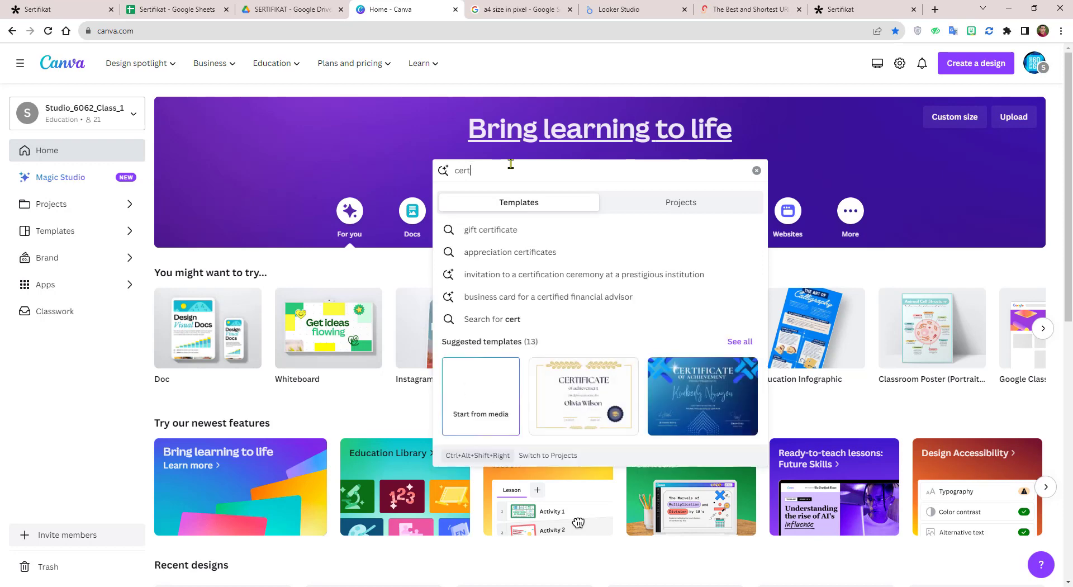
text(ificate)
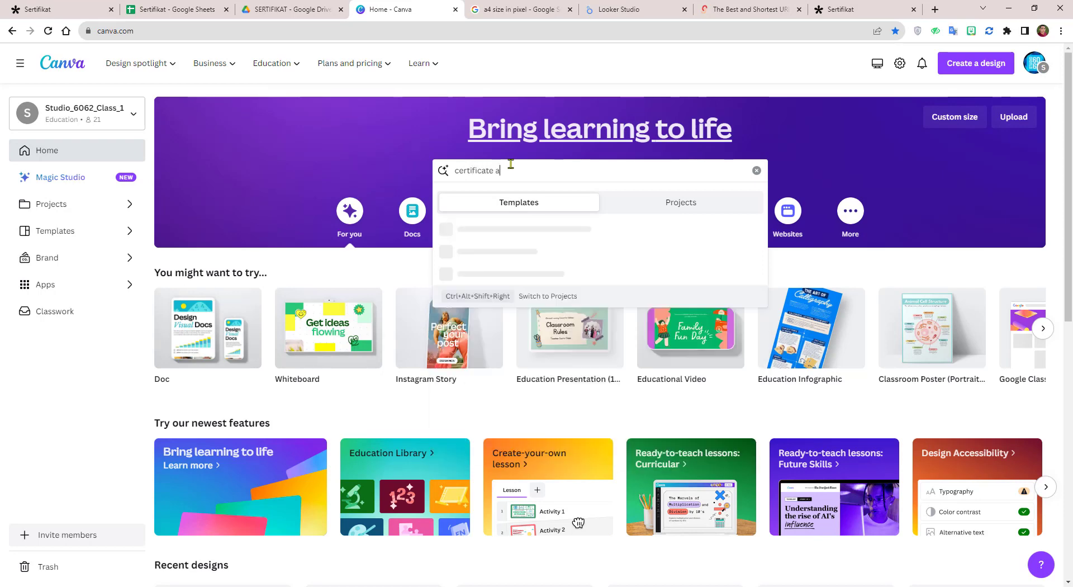
text( a4)
key(Return)
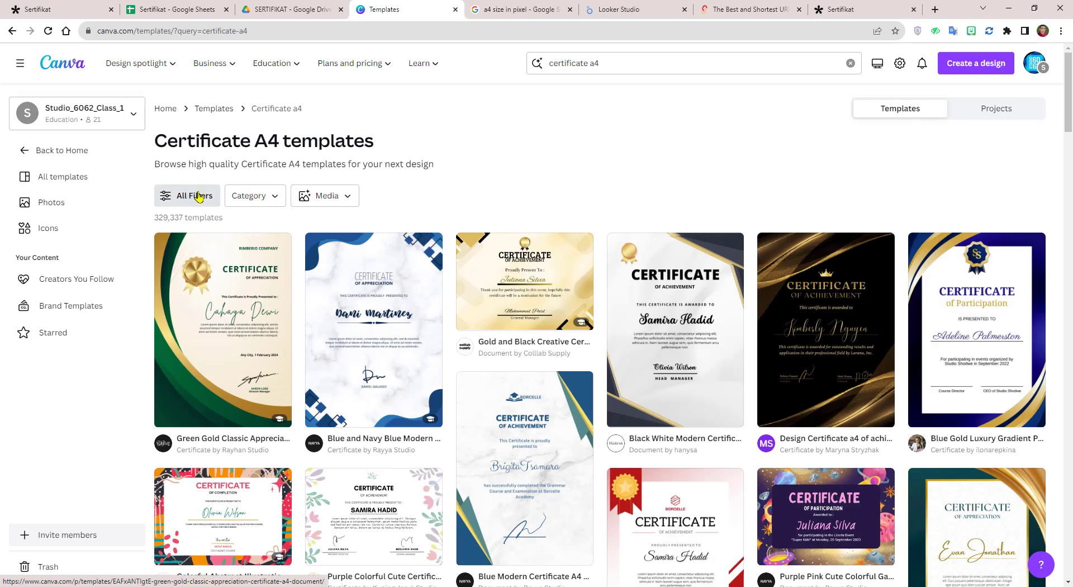
click(69, 69)
scroll(359, 376, down, 5)
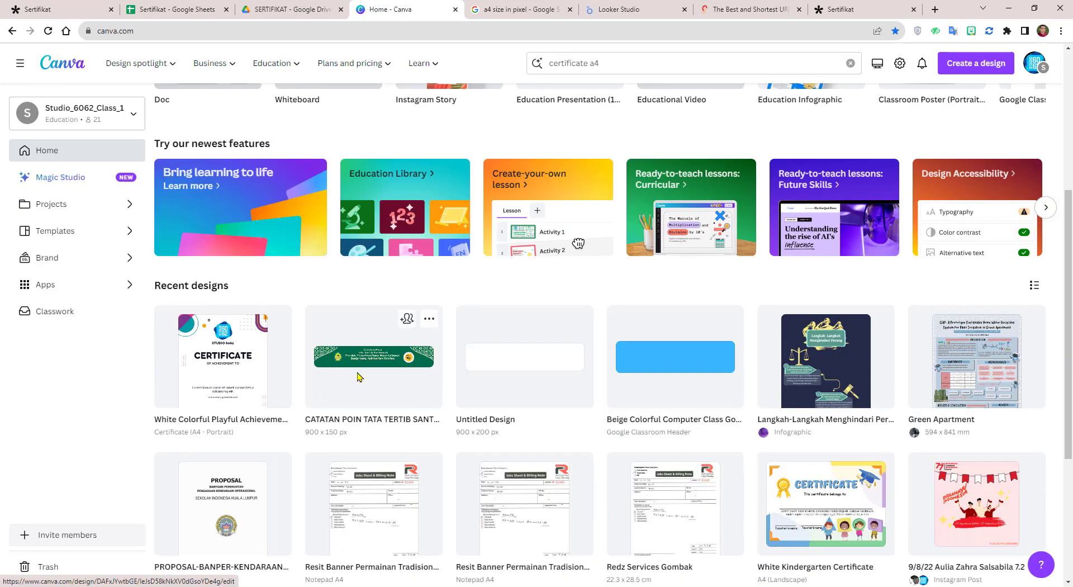
Step: Download the A4 certificate design as a PNG at size 2 (2,828 × 4,000 px)
click(230, 344)
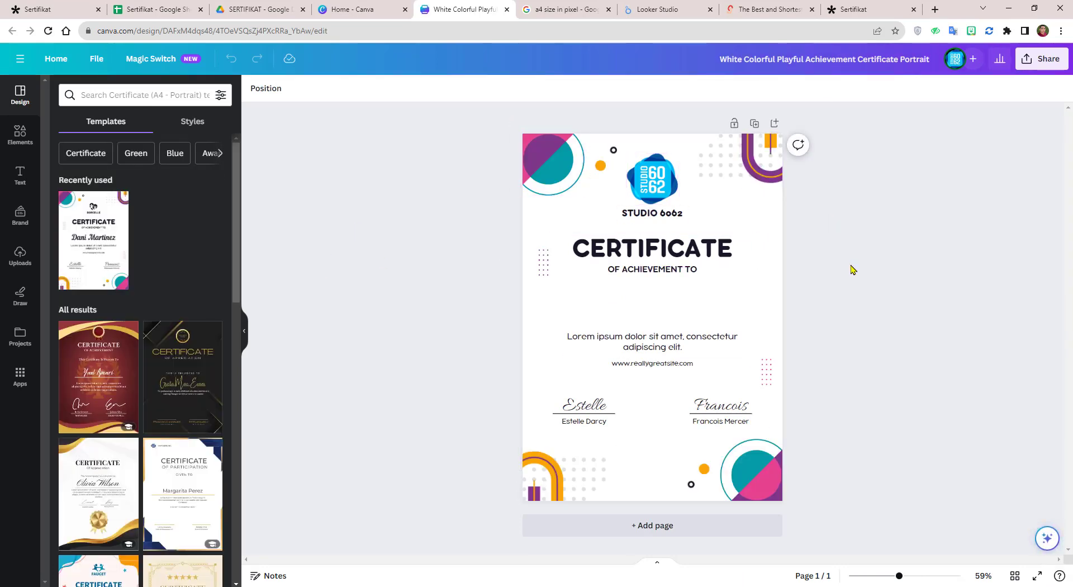
click(1043, 59)
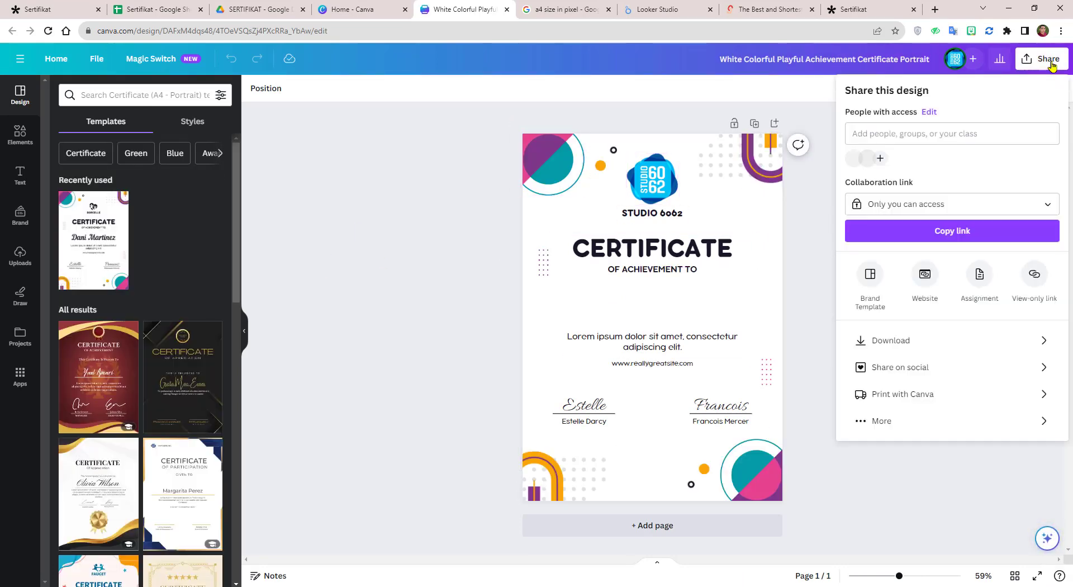
click(1037, 343)
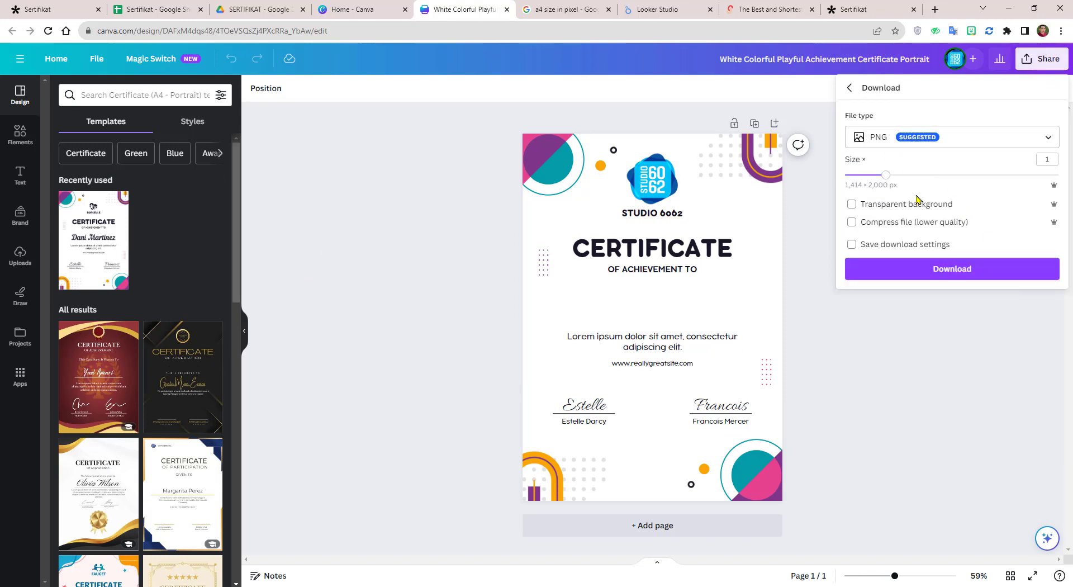
drag(885, 175, 957, 174)
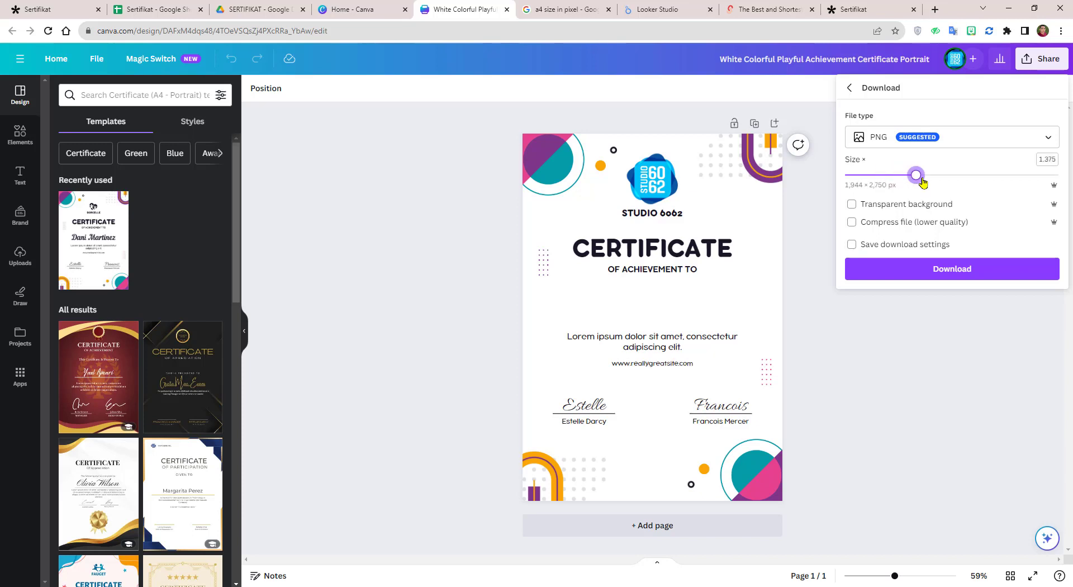
click(1045, 158)
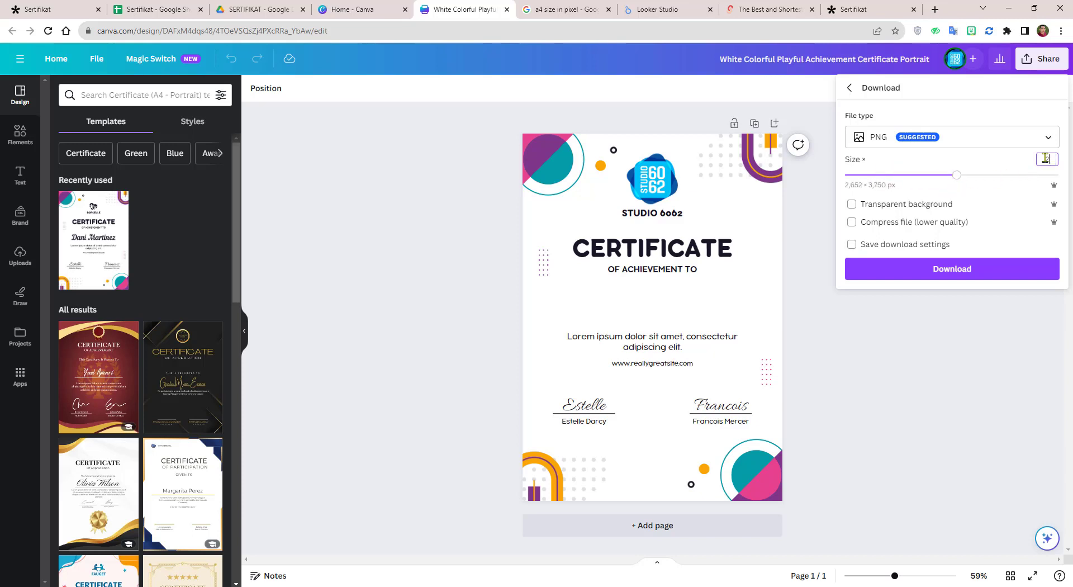
text(2)
key(Return)
click(951, 270)
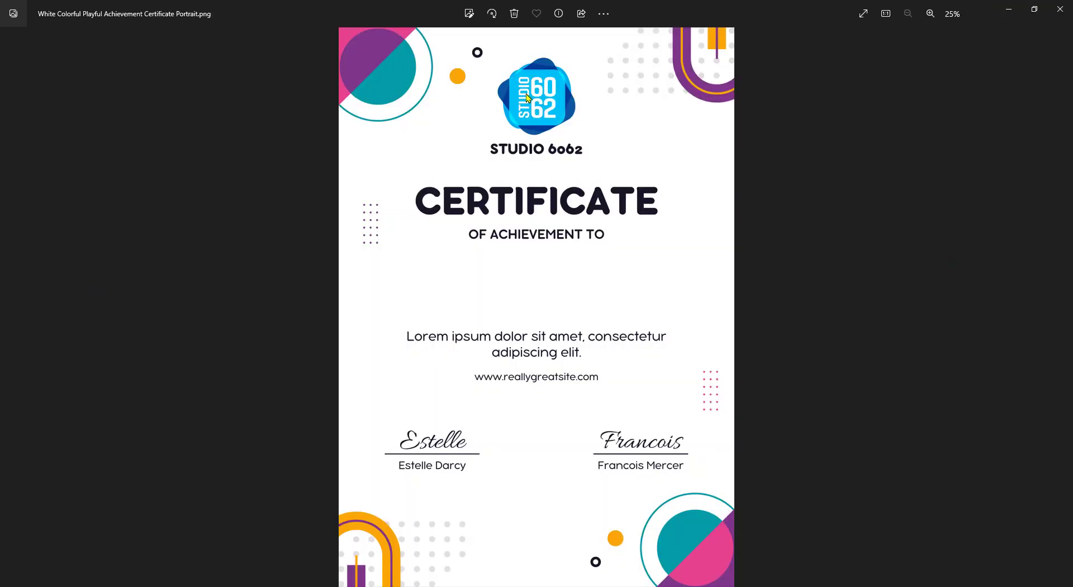
click(1060, 9)
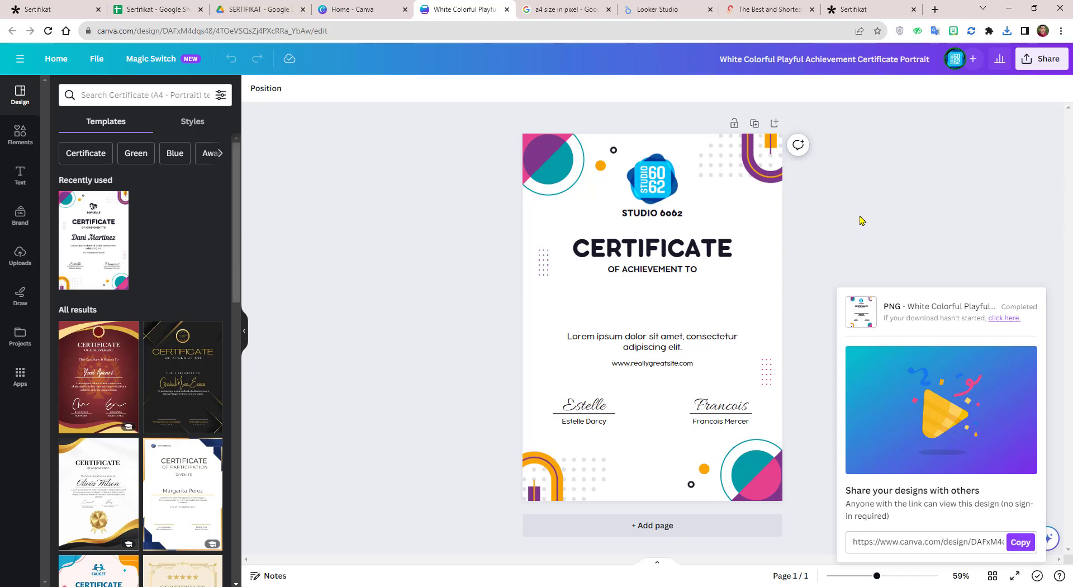
Step: Start a blank report and add the Sertifikat spreadsheet's Sheet1 through the Google Sheets connector
click(667, 10)
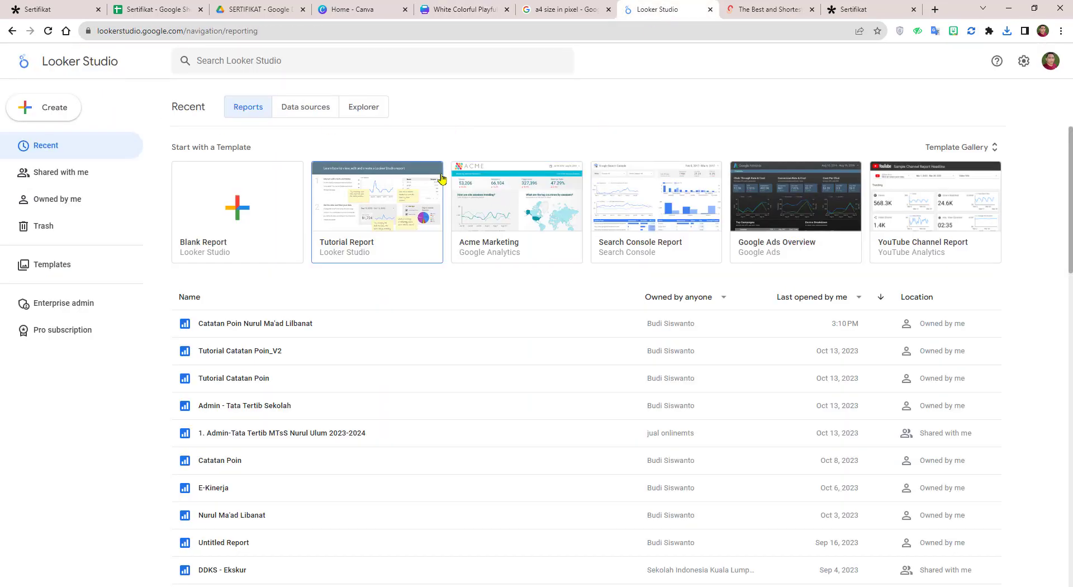
click(233, 223)
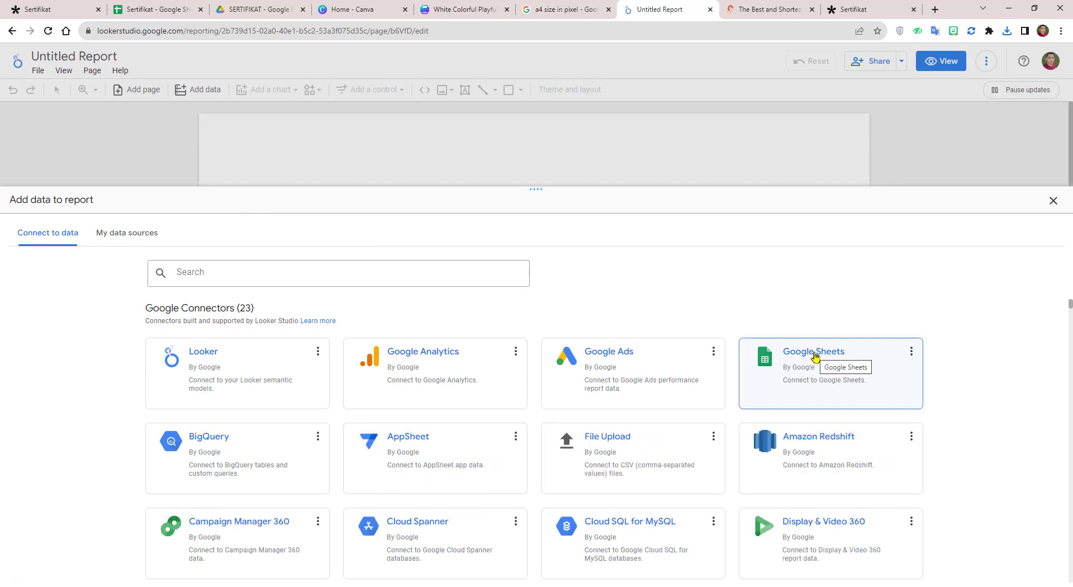
click(814, 359)
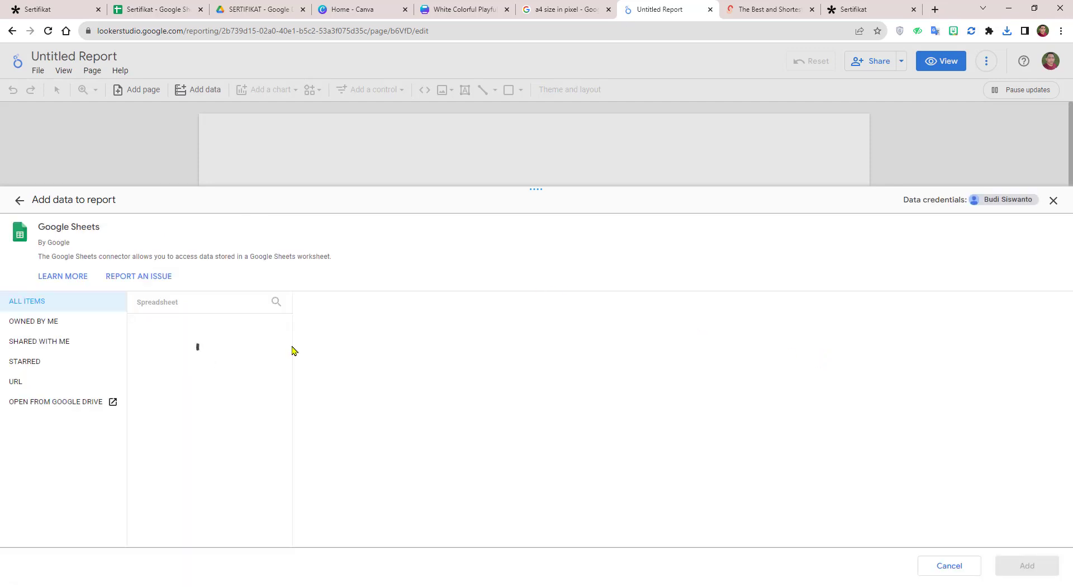
click(45, 324)
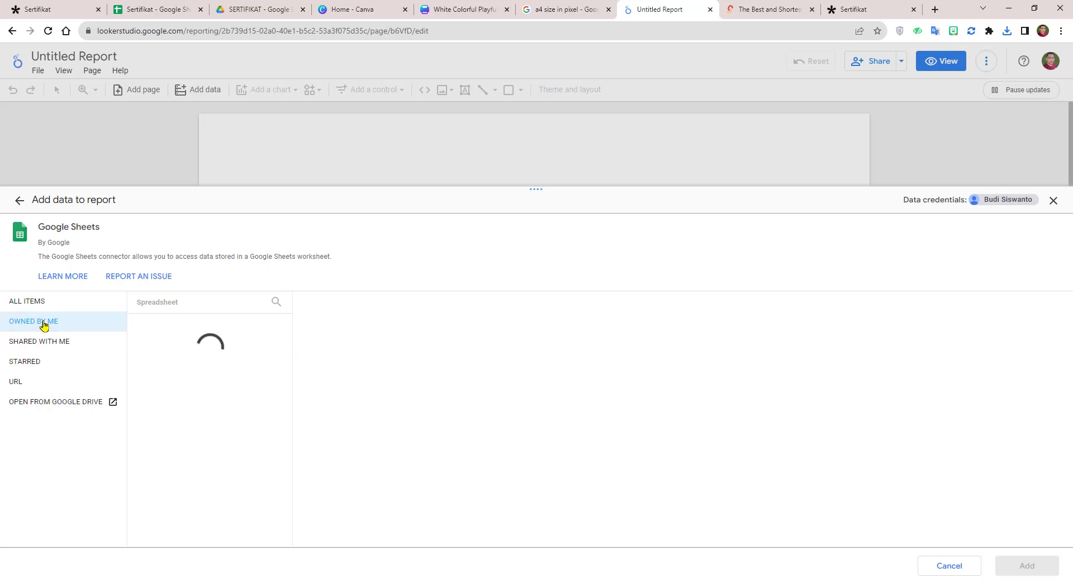
click(150, 320)
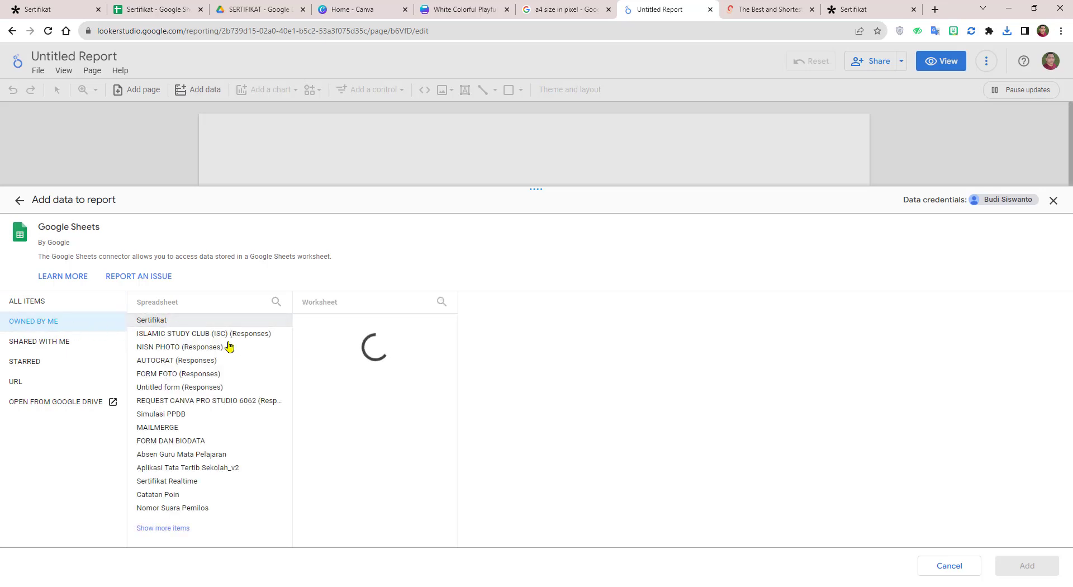
click(151, 9)
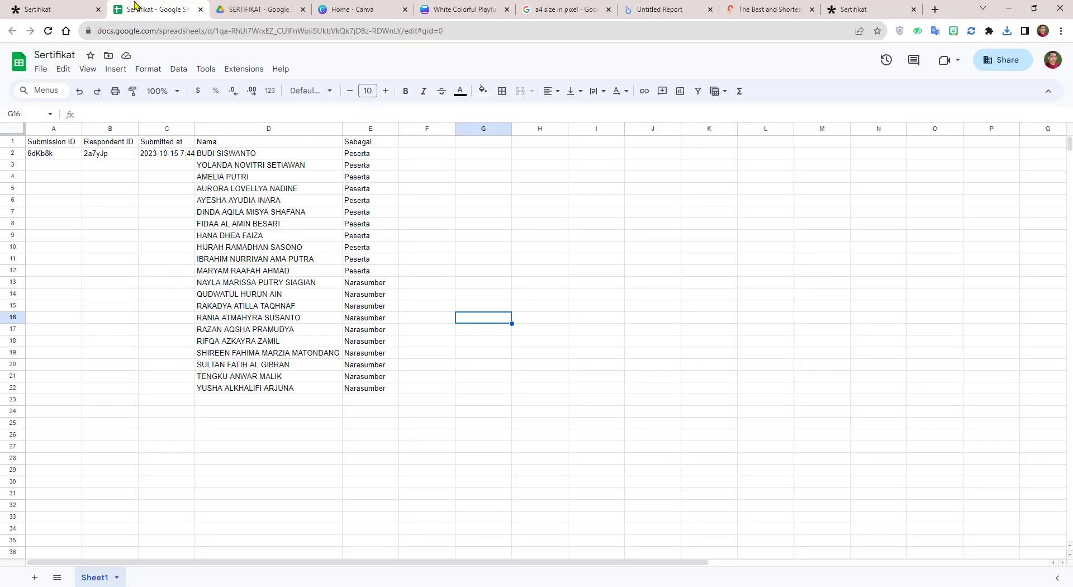
click(52, 54)
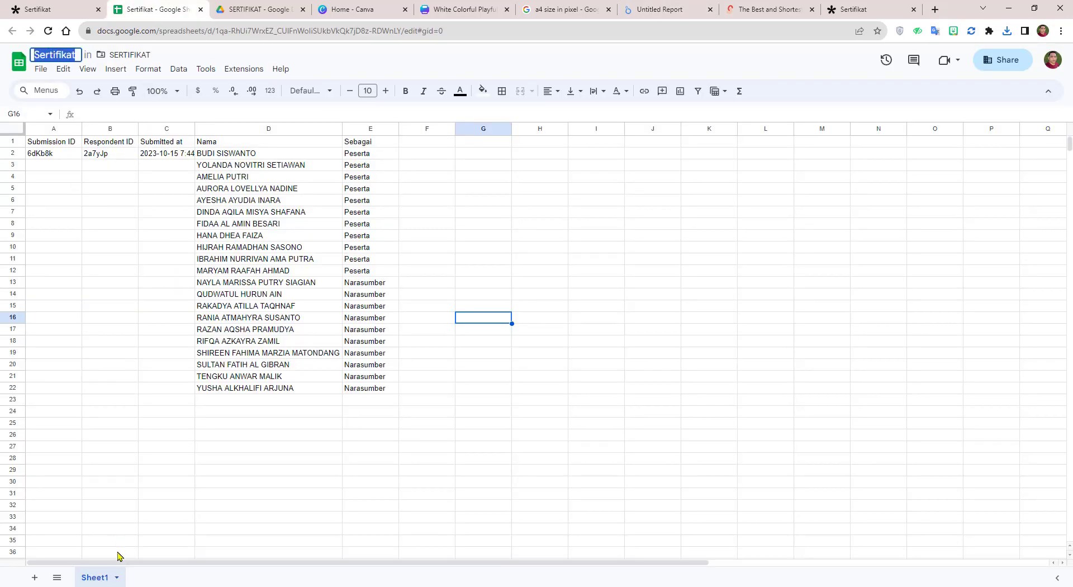
click(664, 10)
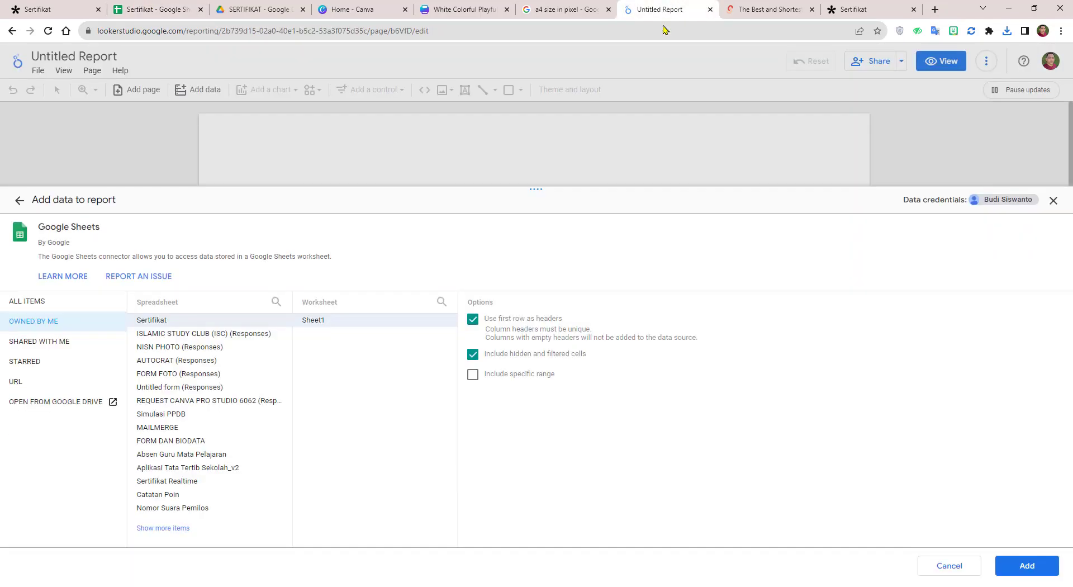
click(1040, 569)
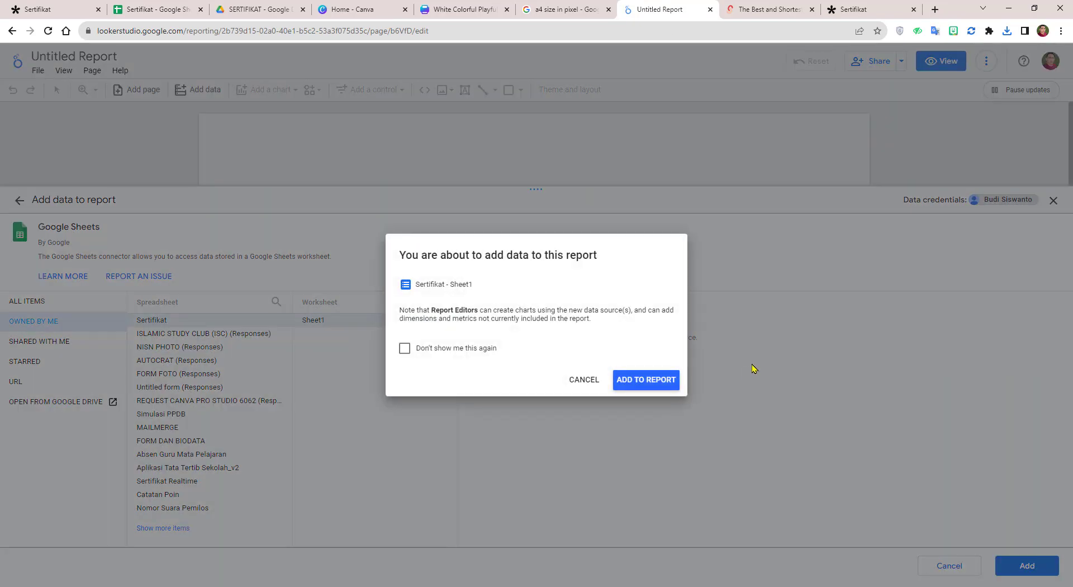
click(661, 383)
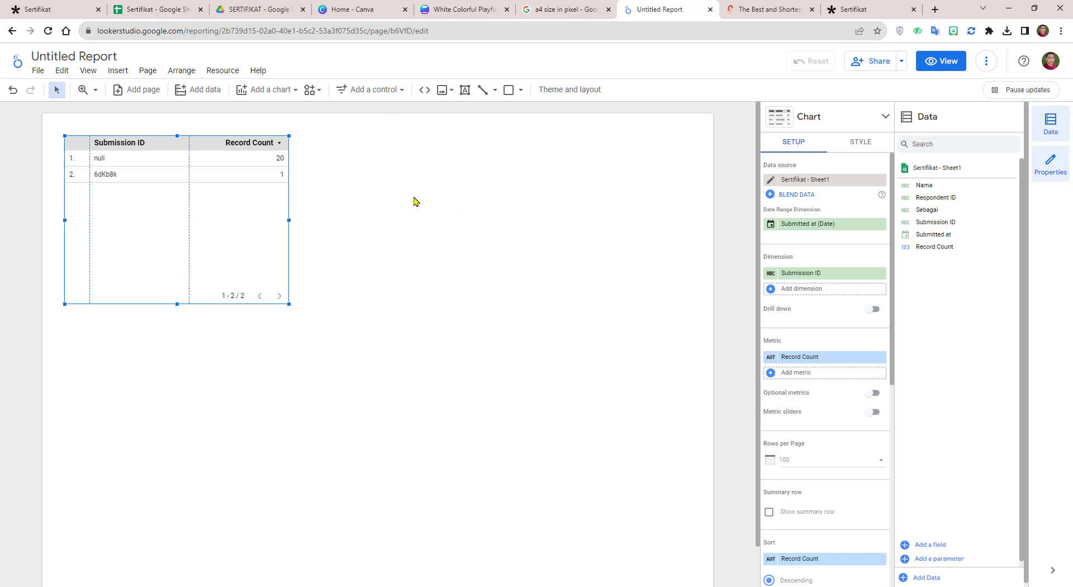
Step: Look up A4 in pixels (595 × 842 at 72 DPI), then open the report's Theme and layout settings
click(571, 9)
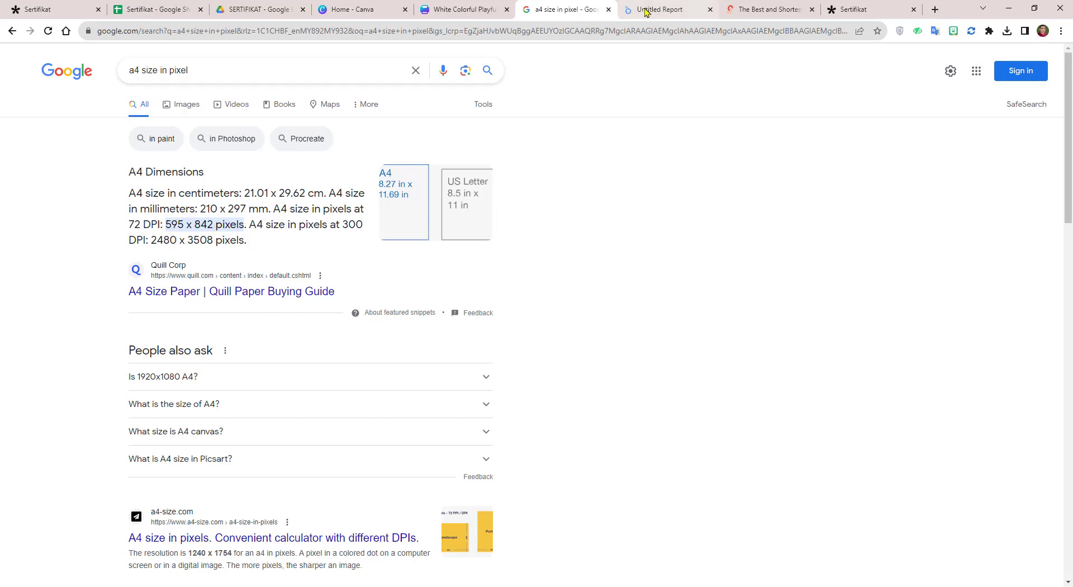
click(671, 10)
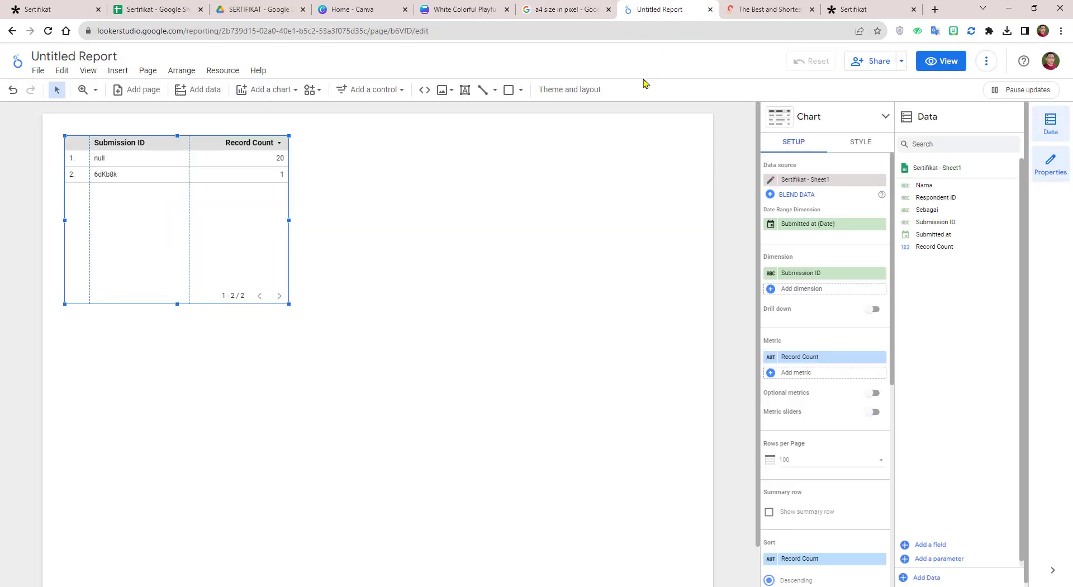
click(582, 95)
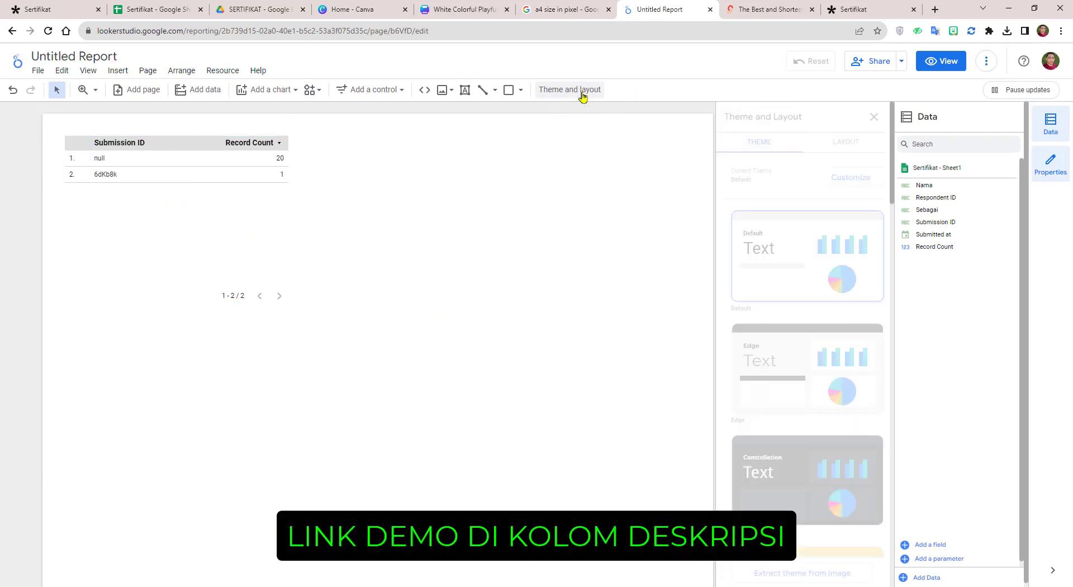
Step: Set the canvas width to 595 px, copied from the A4 pixel size result
click(854, 144)
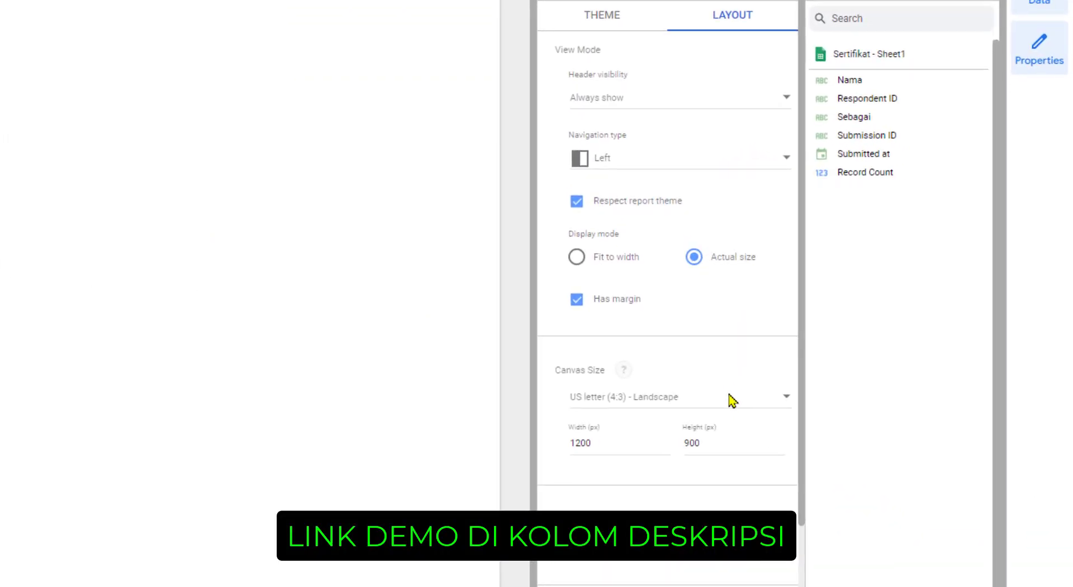
scroll(737, 408, down, 2)
scroll(740, 413, down, 2)
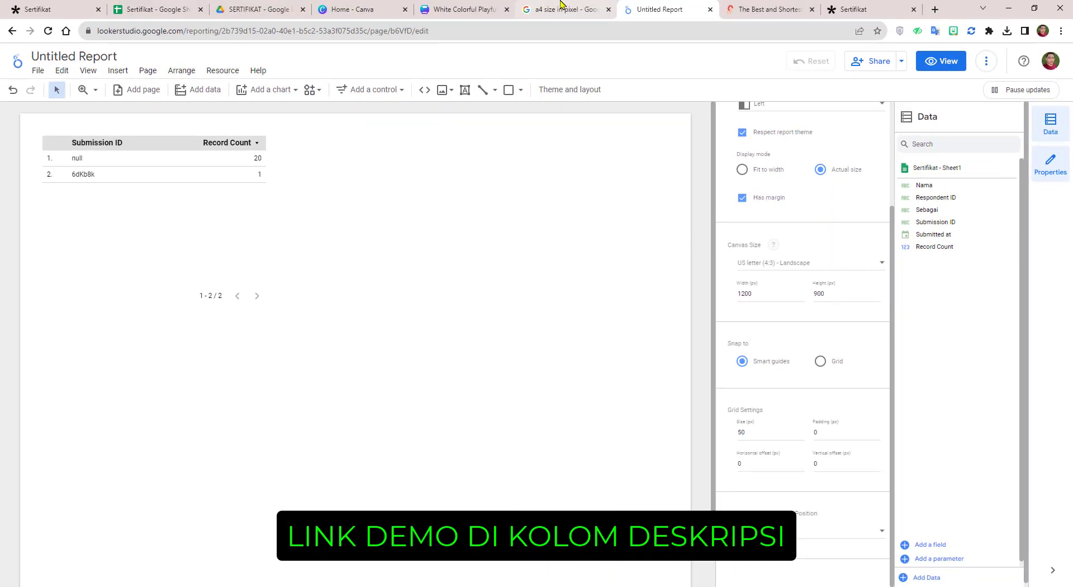
click(565, 9)
double_click(174, 224)
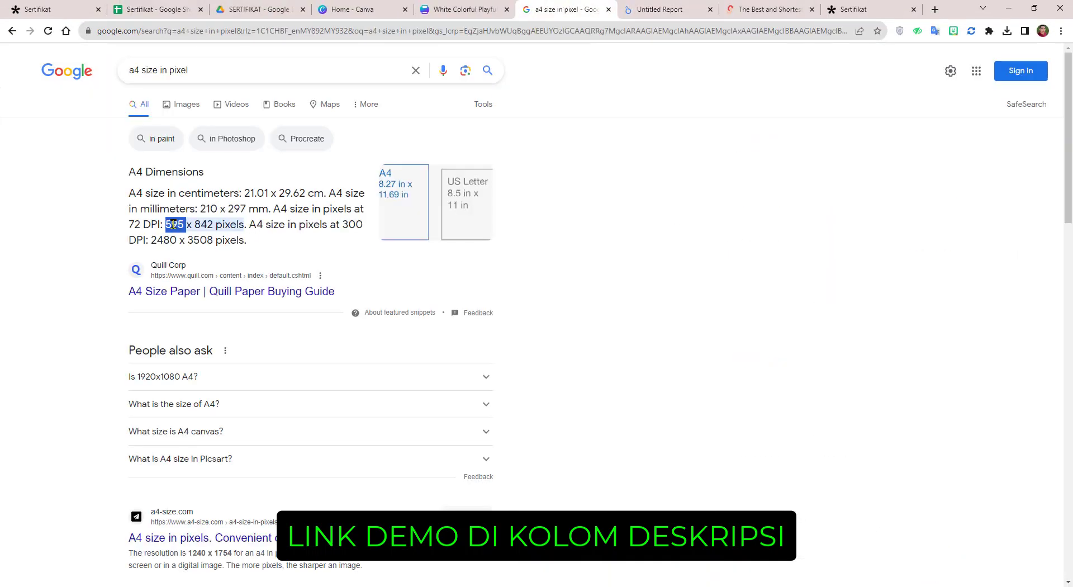
right_click(174, 224)
click(191, 234)
click(654, 9)
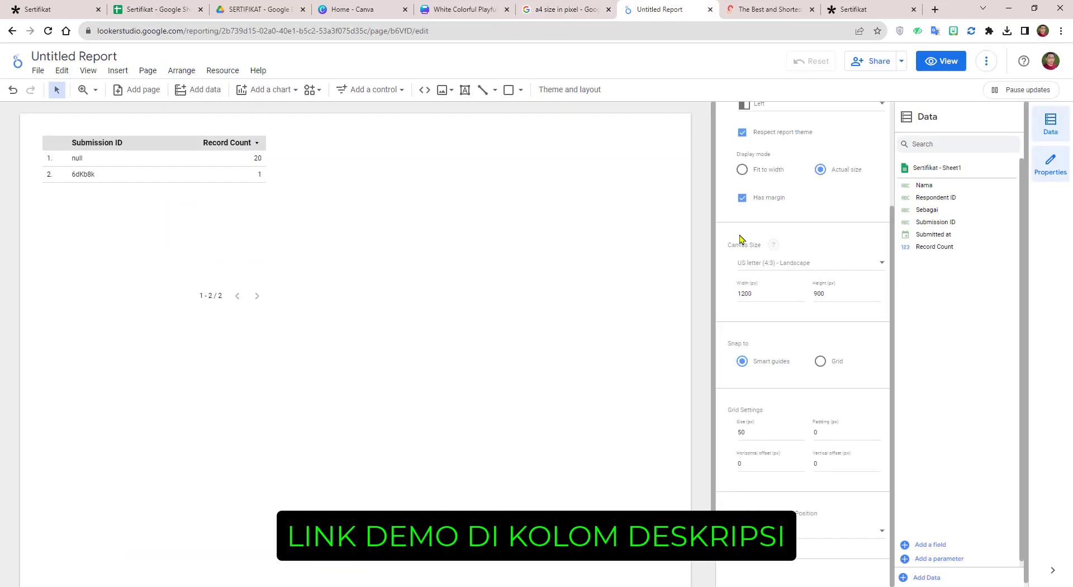
double_click(767, 293)
key(ctrl+v)
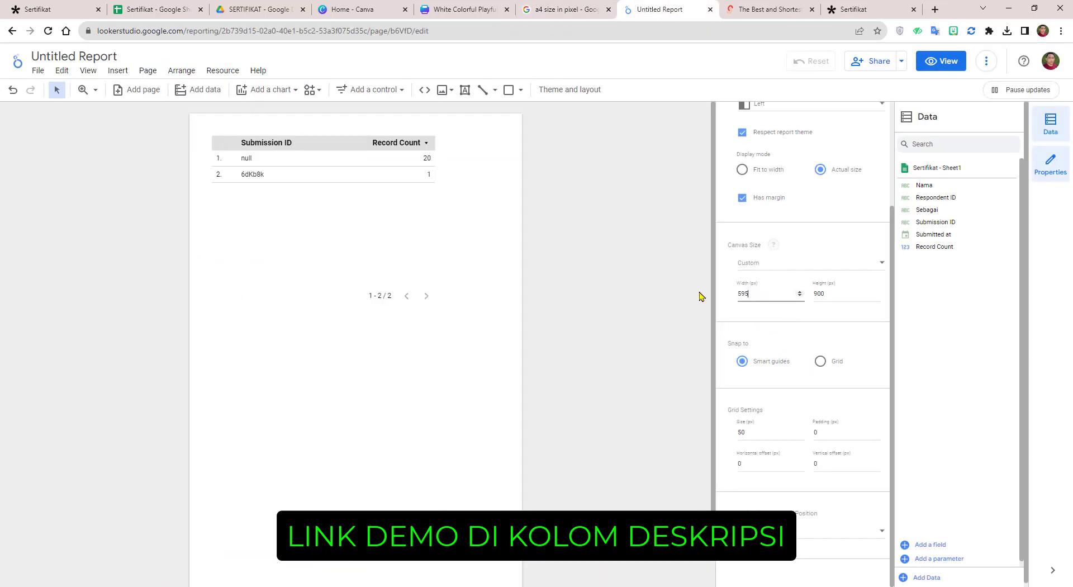
Step: Set the canvas height to 842 px for an A4 portrait page
click(565, 9)
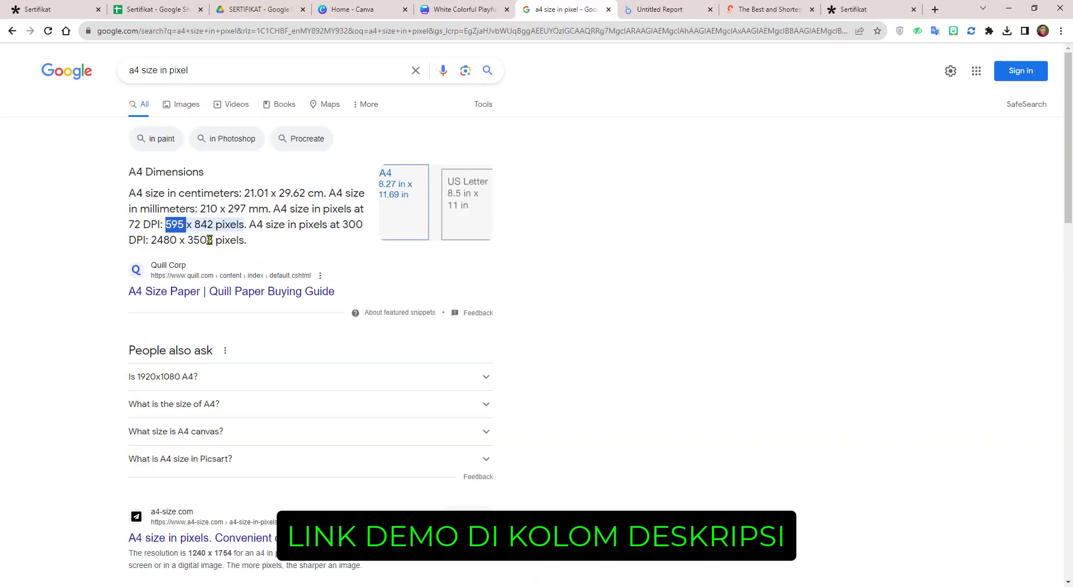
double_click(203, 223)
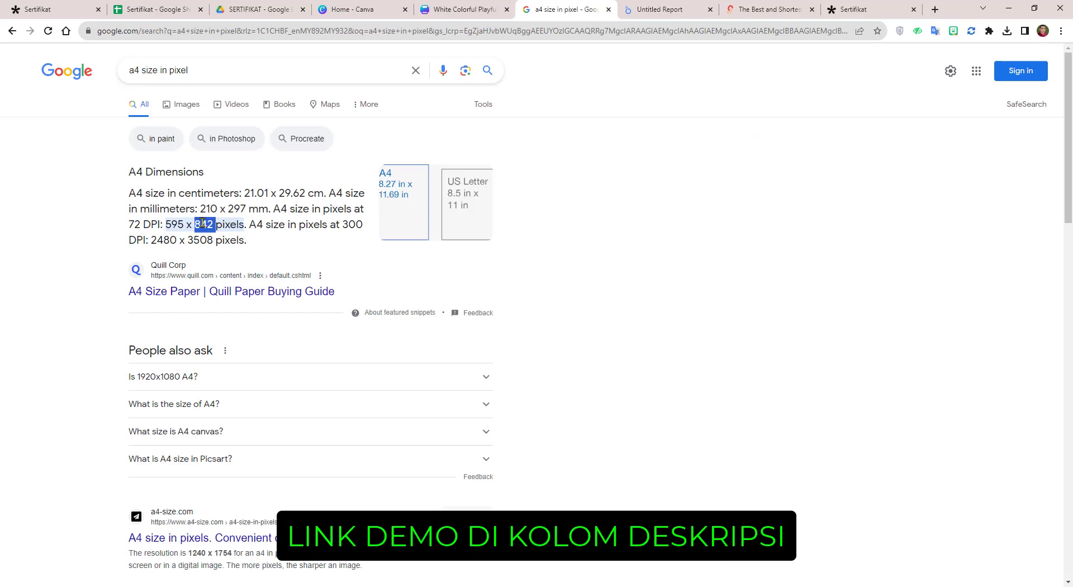
click(663, 10)
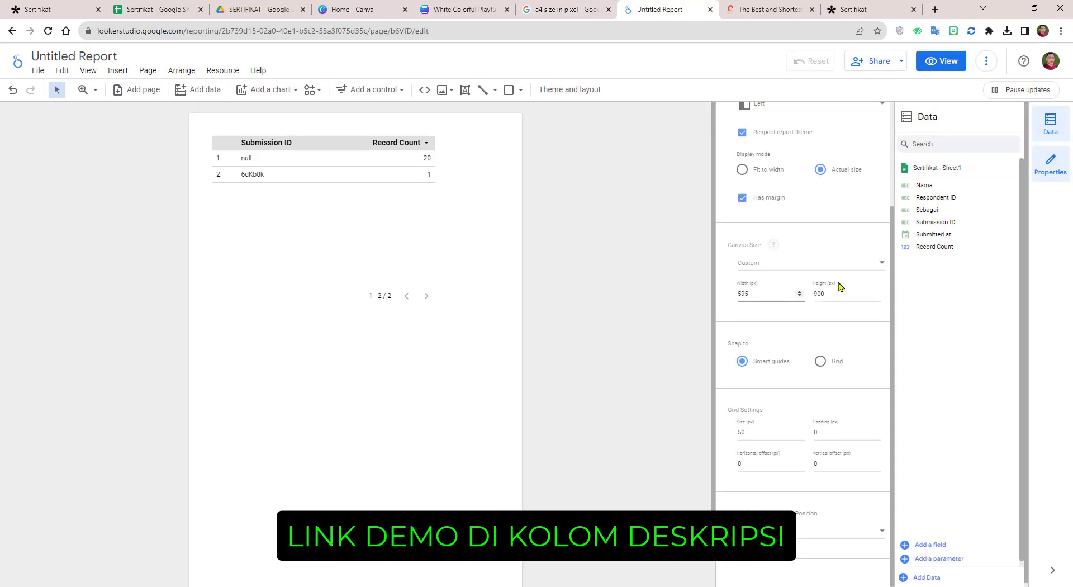
double_click(840, 295)
key(ctrl+v)
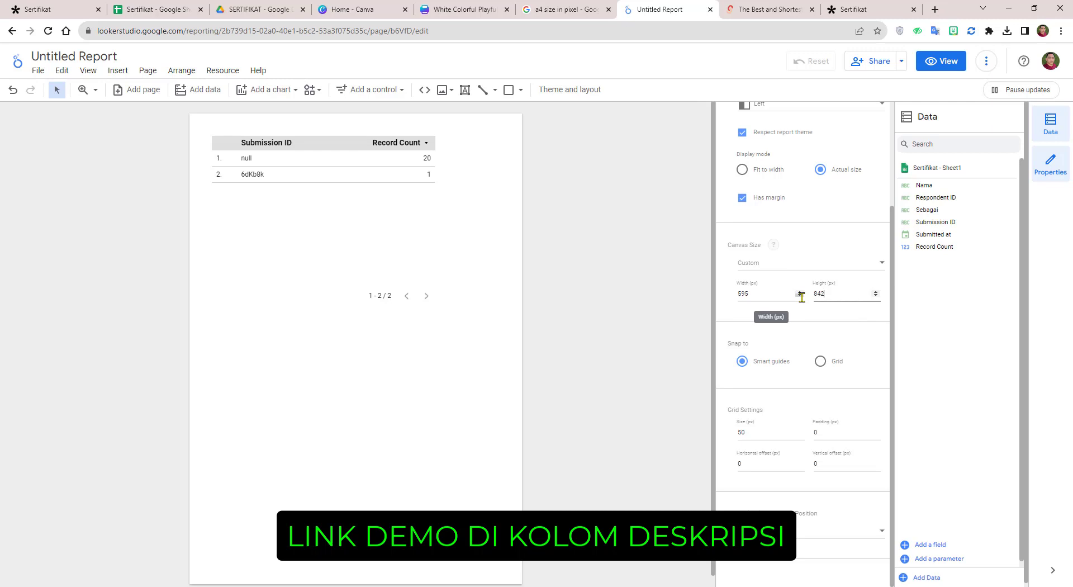
click(638, 280)
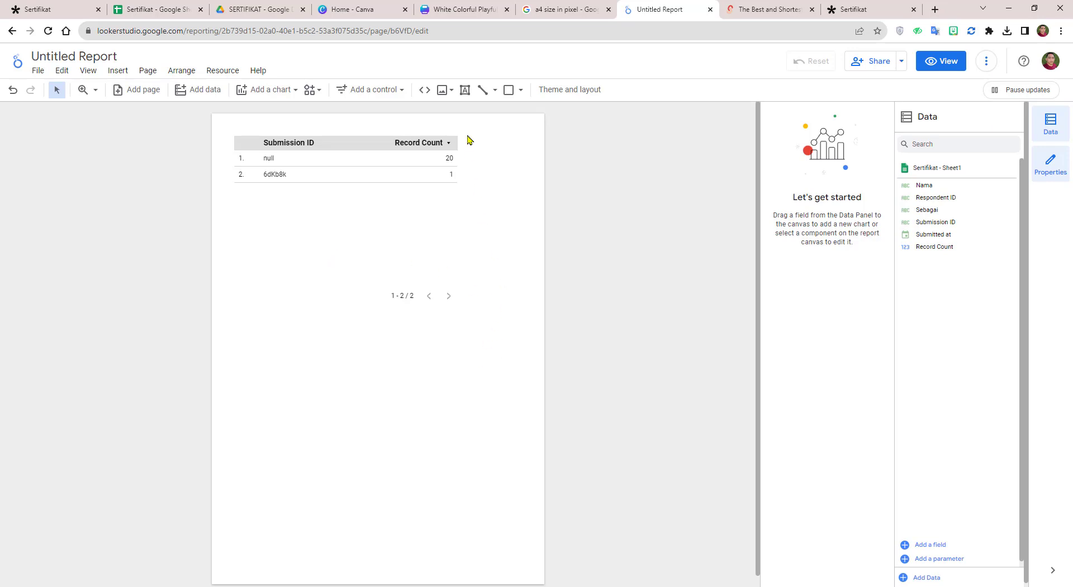
Step: Insert the certificate PNG, stretch it over the whole page, and send it behind the table
click(450, 94)
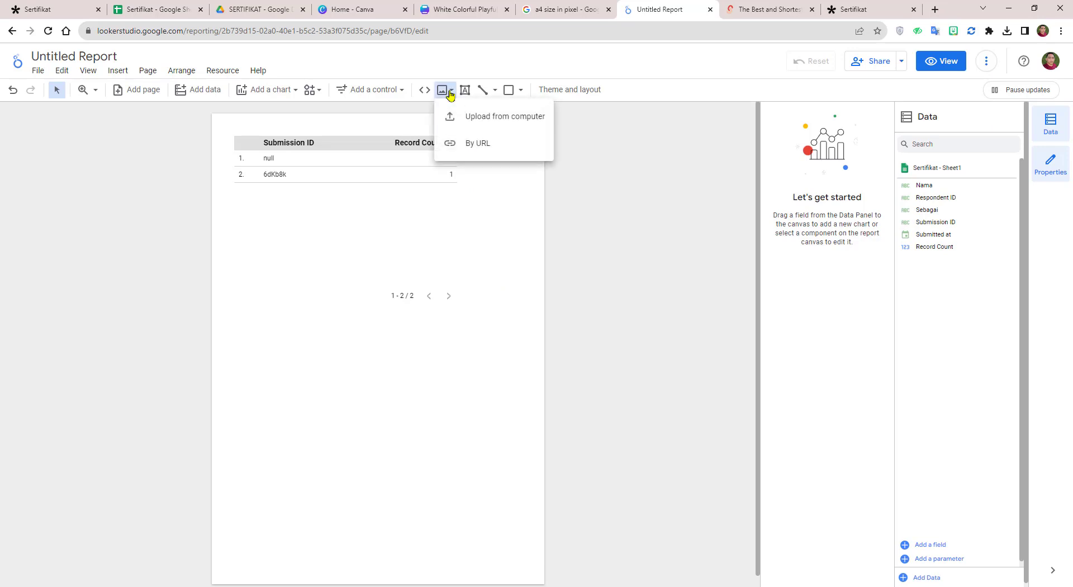
click(503, 119)
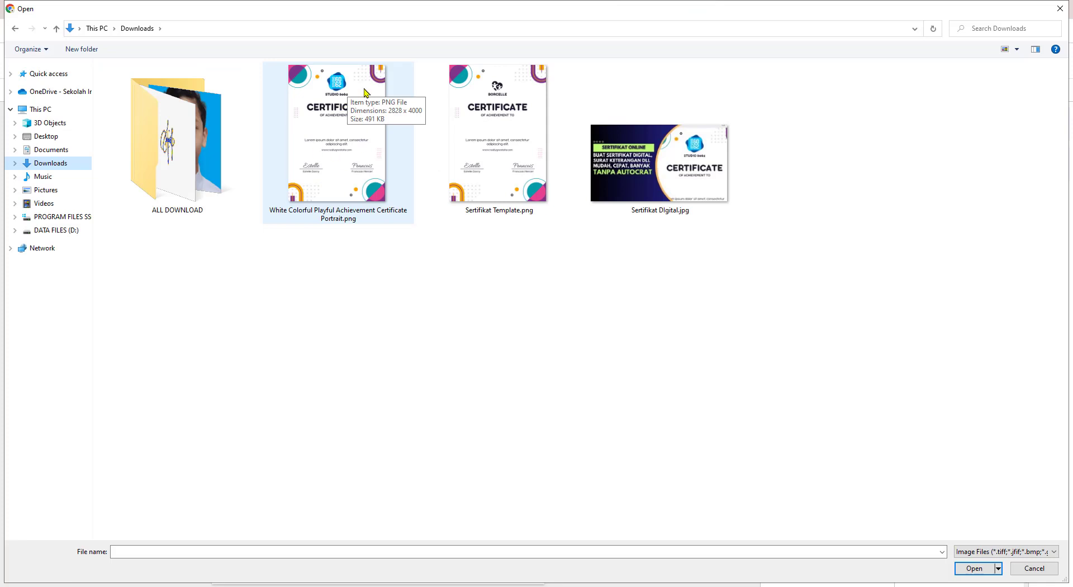
double_click(326, 119)
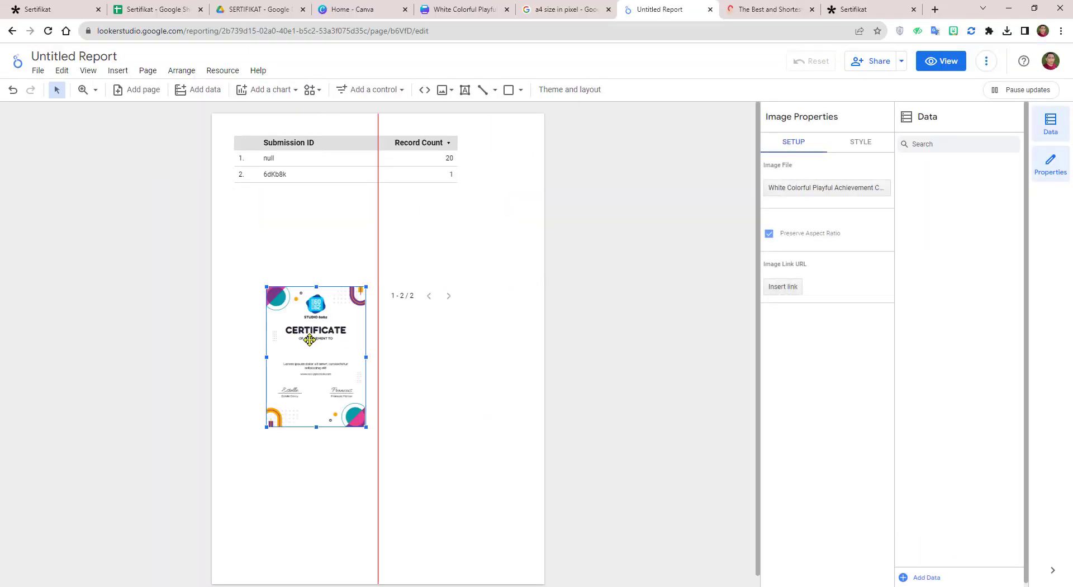
drag(303, 344, 256, 168)
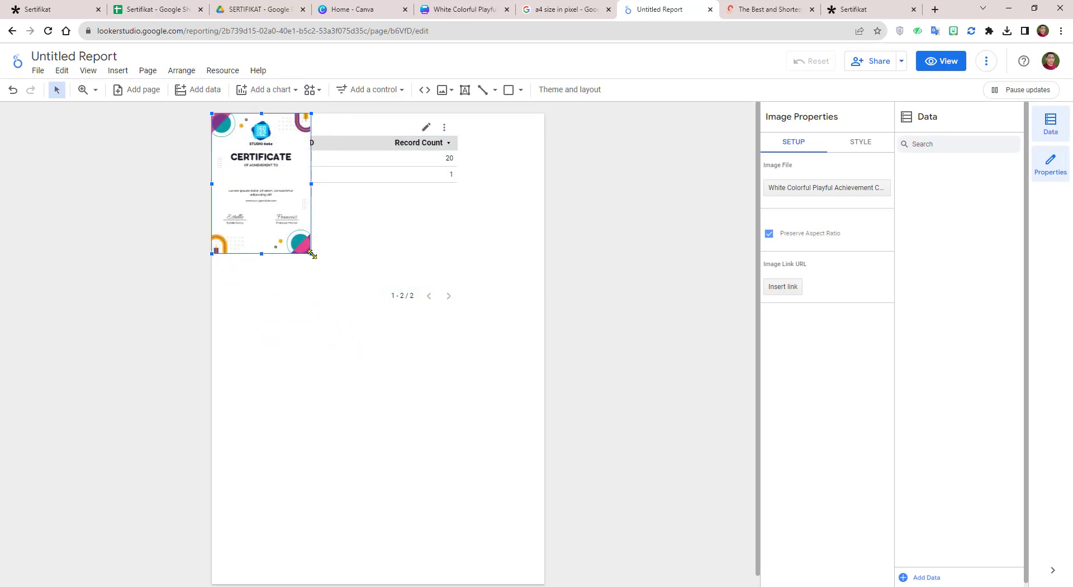
mouse_move(311, 253)
mouse_down()
mouse_move(510, 565)
mouse_move(544, 583)
mouse_up()
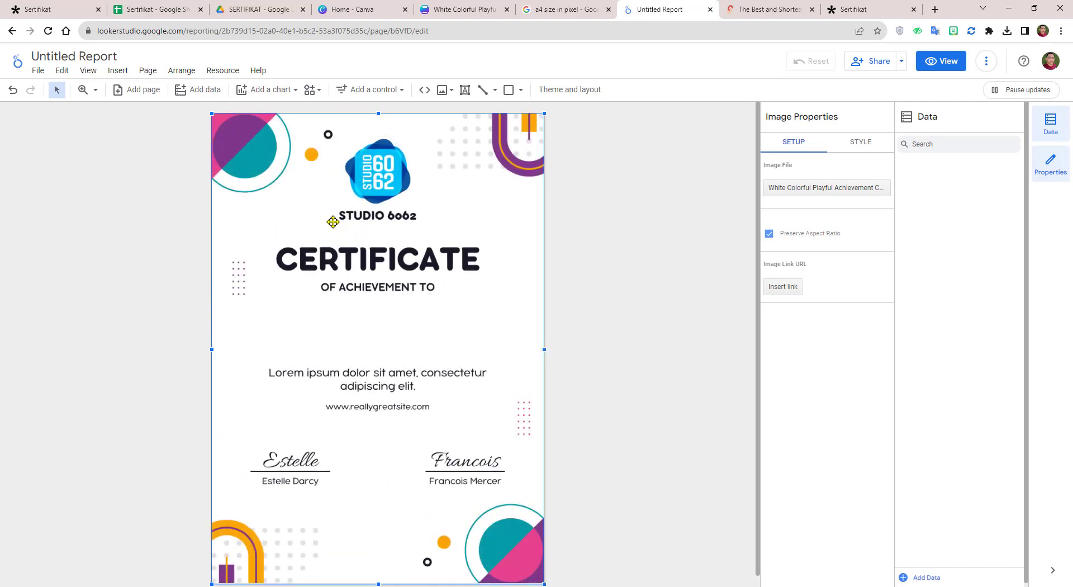
right_click(287, 197)
mouse_move(359, 382)
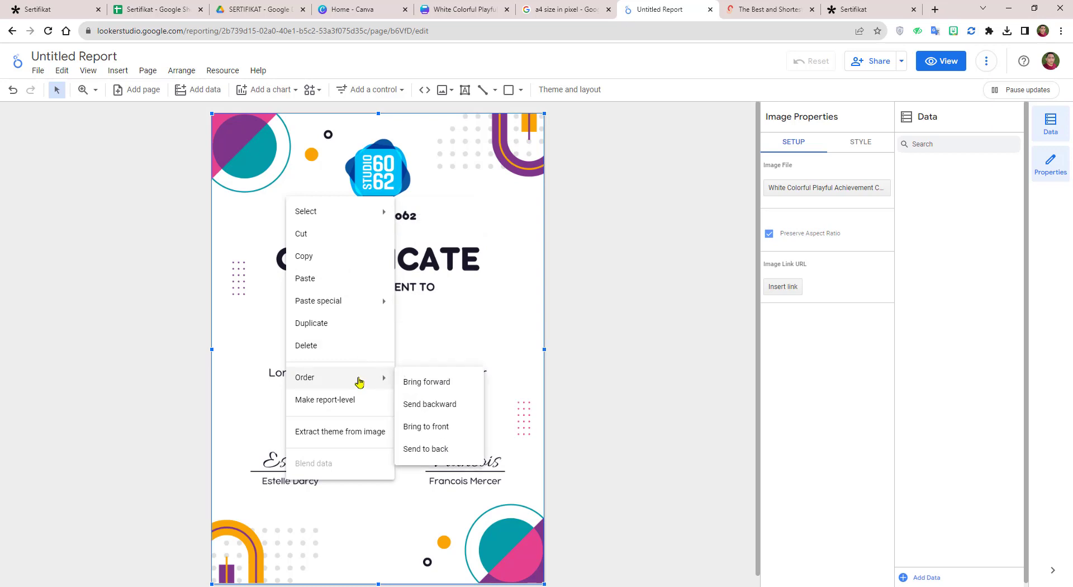
click(431, 455)
click(646, 352)
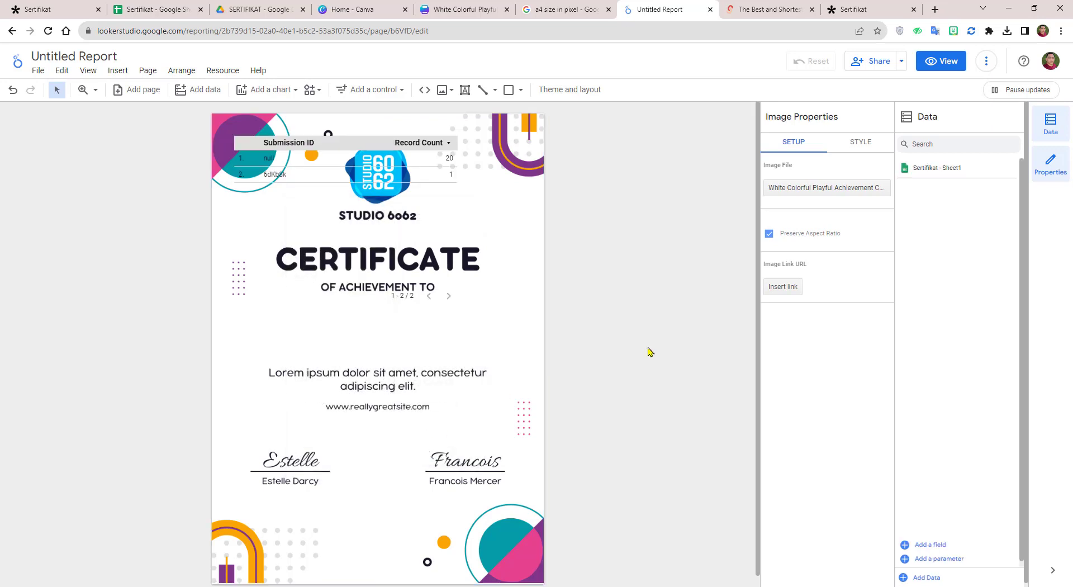
Step: Move the table below OF ACHIEVEMENT TO and make Nama its dimension
click(361, 145)
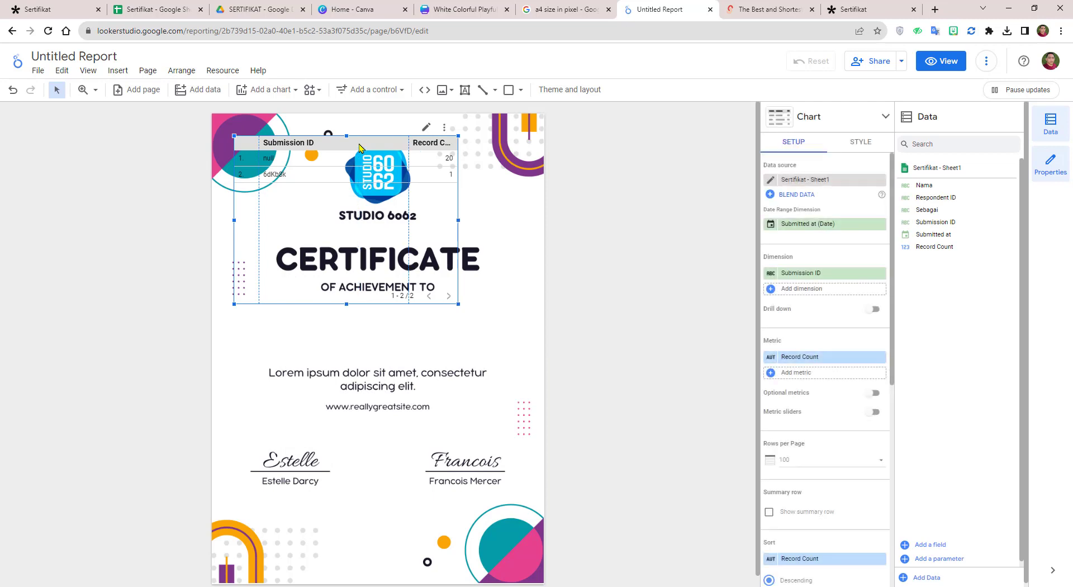
mouse_move(361, 144)
mouse_down()
mouse_move(353, 180)
mouse_move(364, 184)
mouse_up()
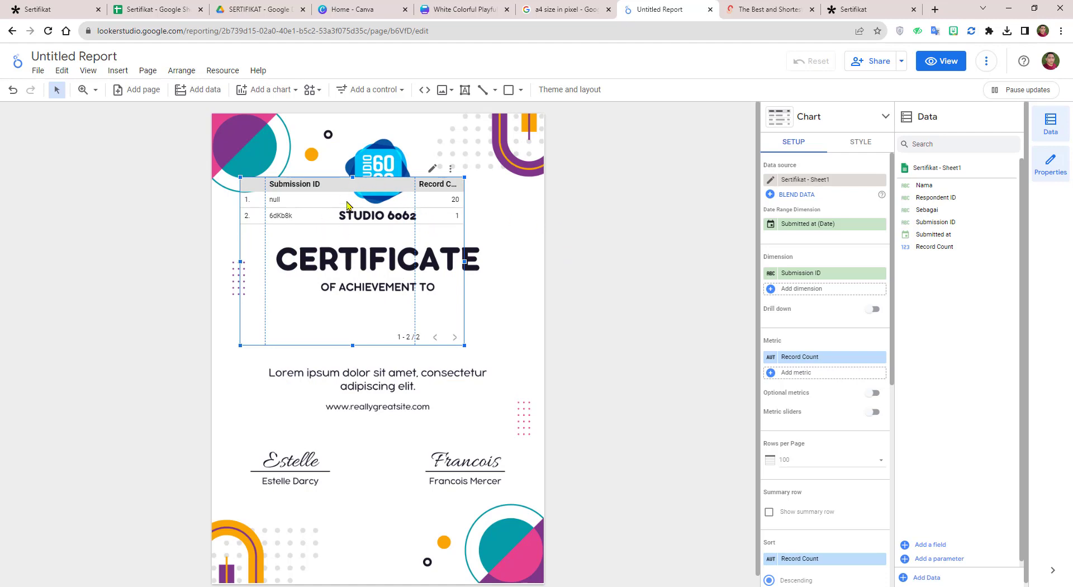
drag(347, 191, 378, 311)
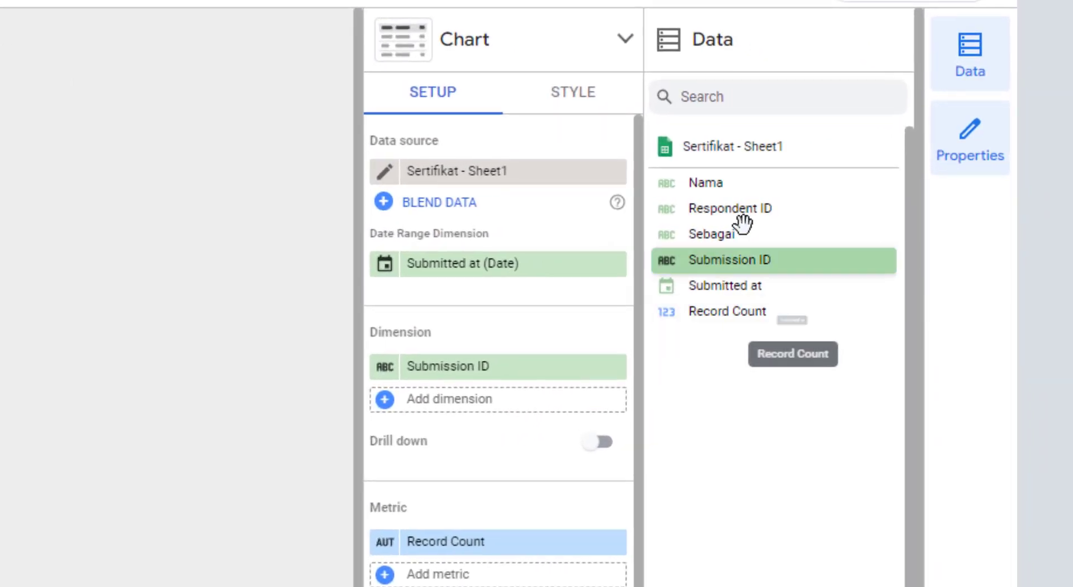
mouse_move(704, 182)
mouse_down()
mouse_move(472, 407)
mouse_move(438, 374)
mouse_up()
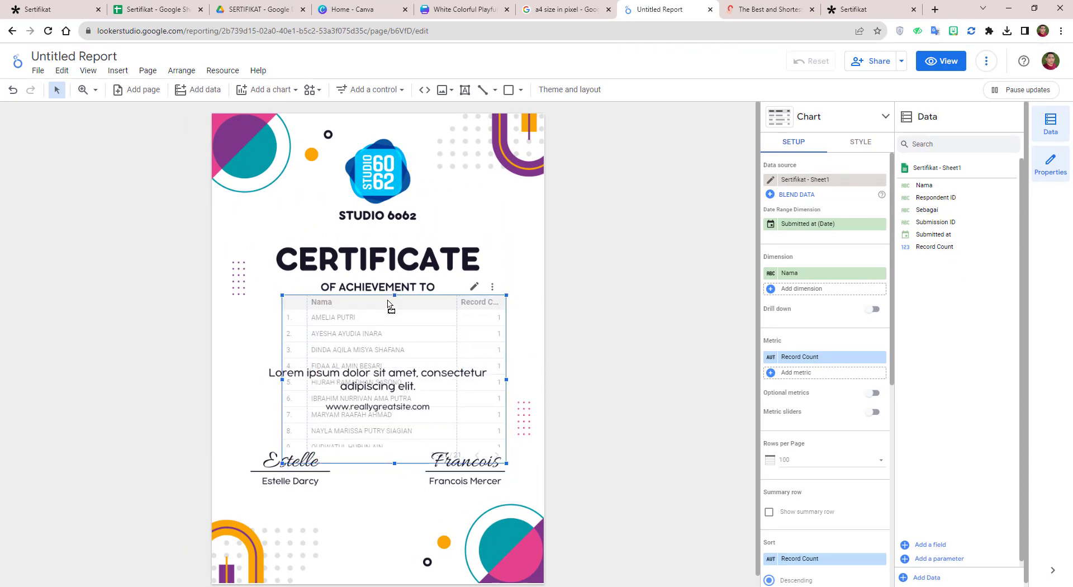
drag(390, 305, 390, 307)
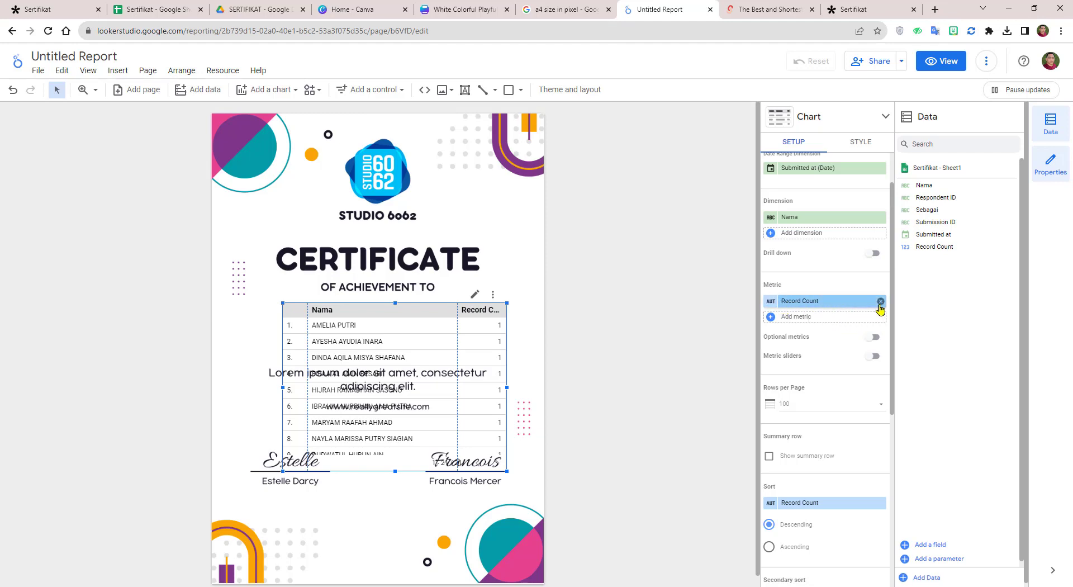
Step: Remove the Record Count metric and limit the table to 1 row per page
click(881, 302)
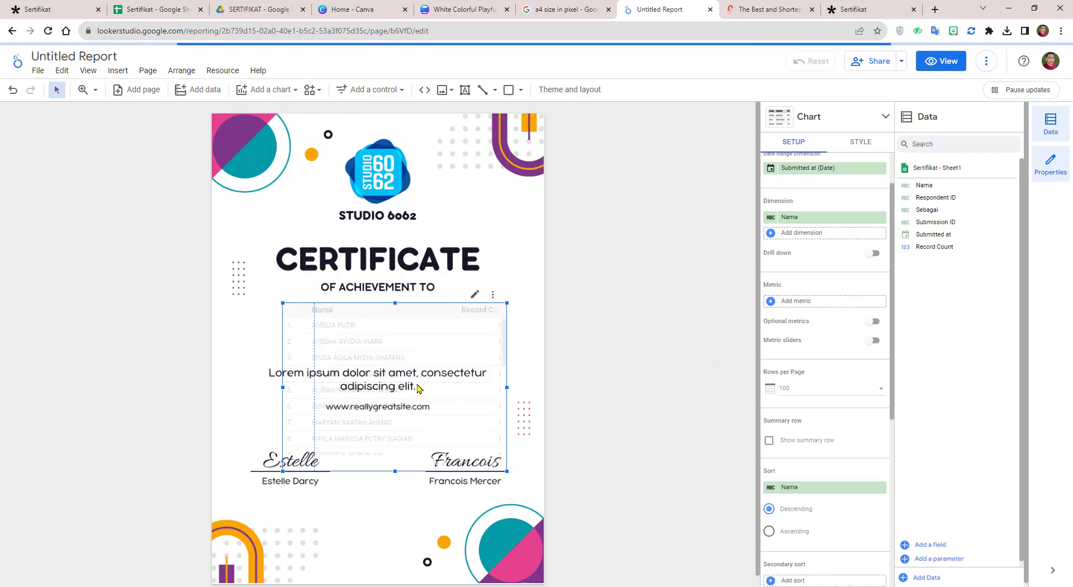
scroll(852, 367, down, 2)
scroll(852, 368, down, 2)
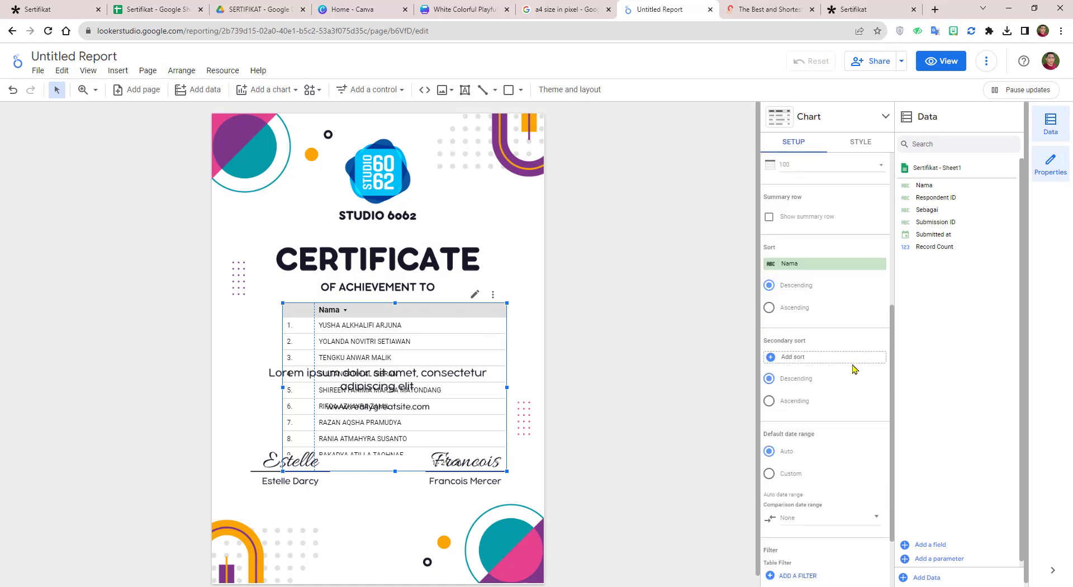
scroll(853, 369, up, 4)
scroll(846, 368, down, 2)
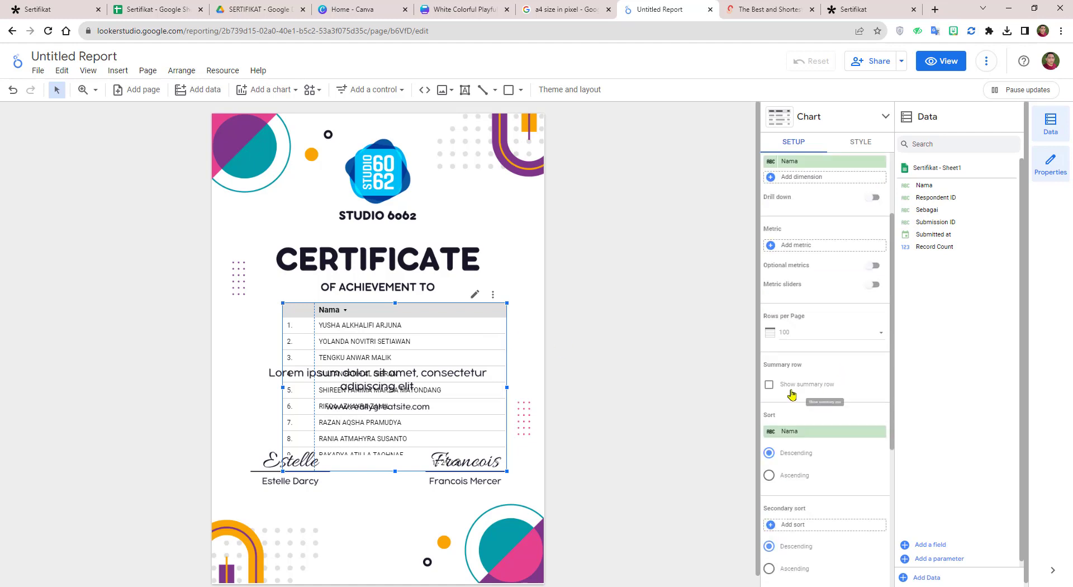
click(882, 334)
scroll(878, 346, up, 2)
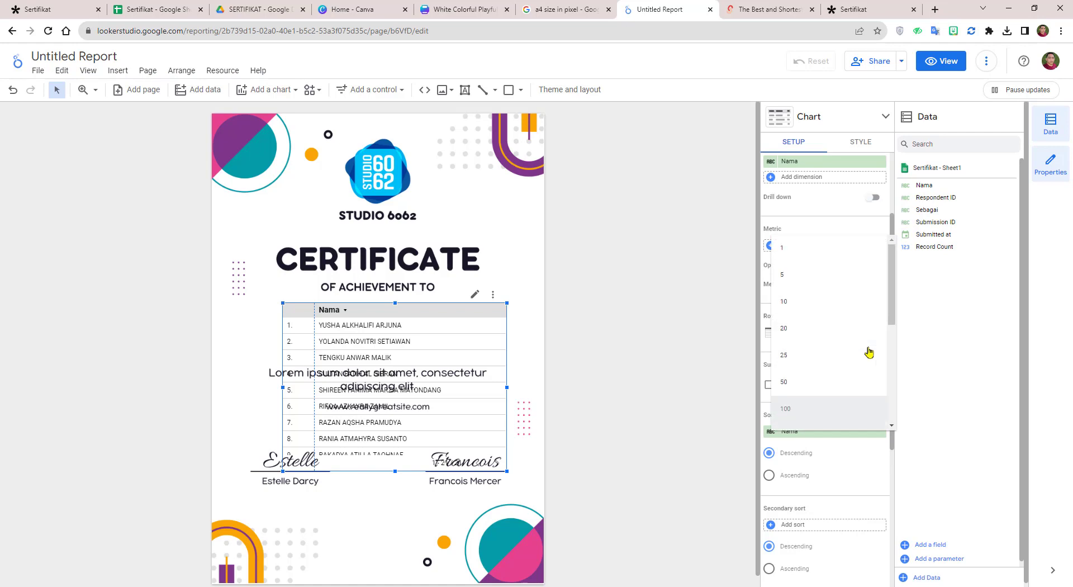
click(794, 254)
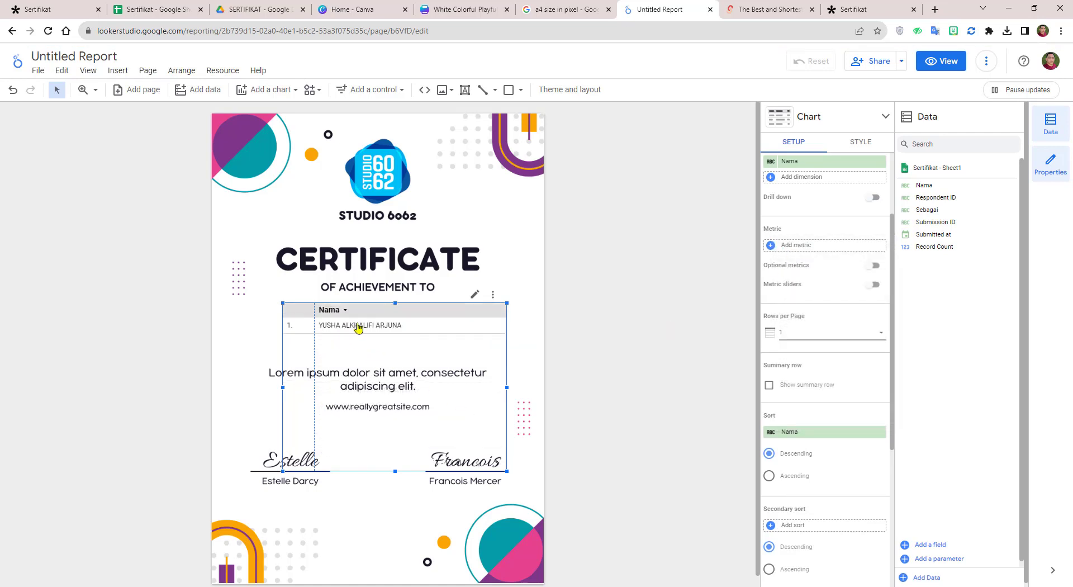
scroll(819, 389, up, 1)
scroll(819, 390, up, 1)
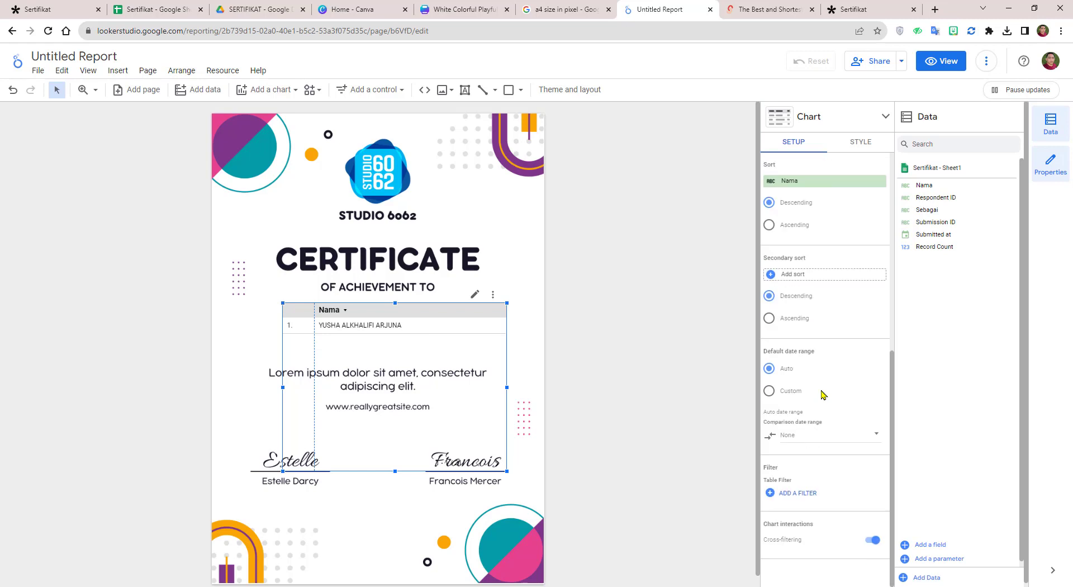
scroll(819, 390, up, 1)
scroll(819, 389, up, 1)
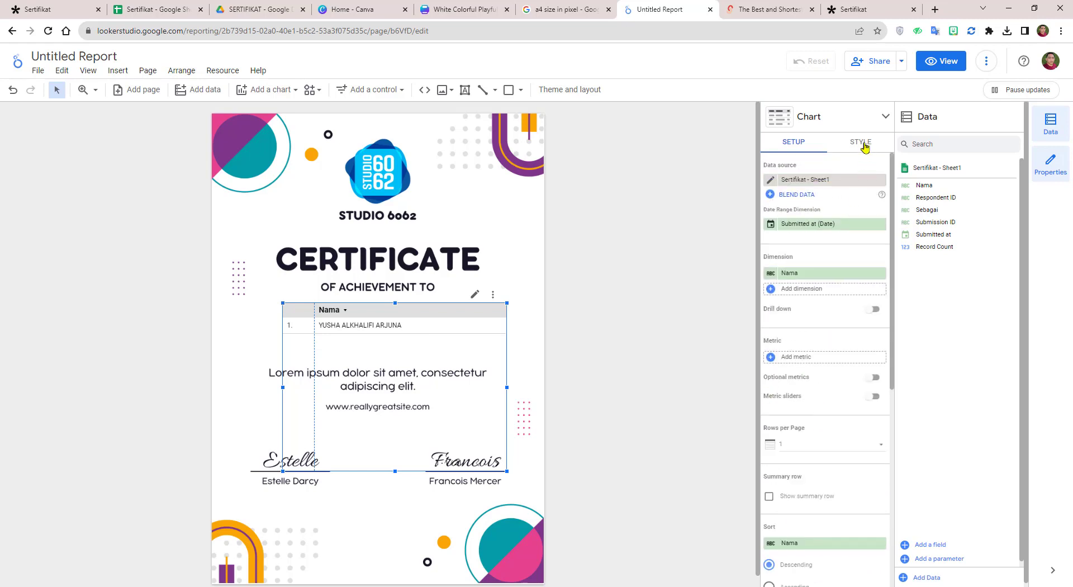
Step: Hide the table's header, row numbers and pagination
click(865, 145)
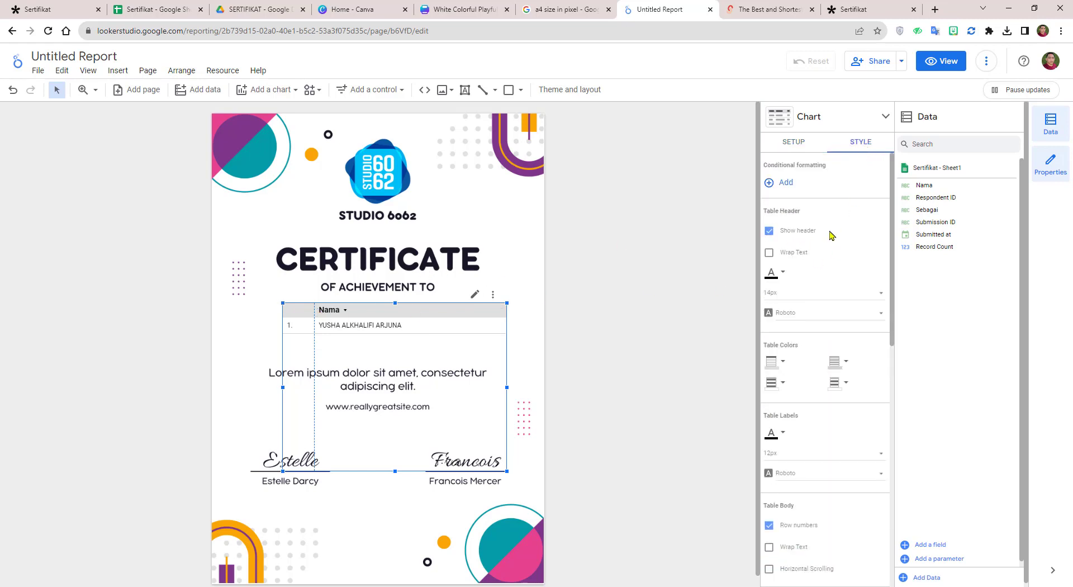
click(769, 230)
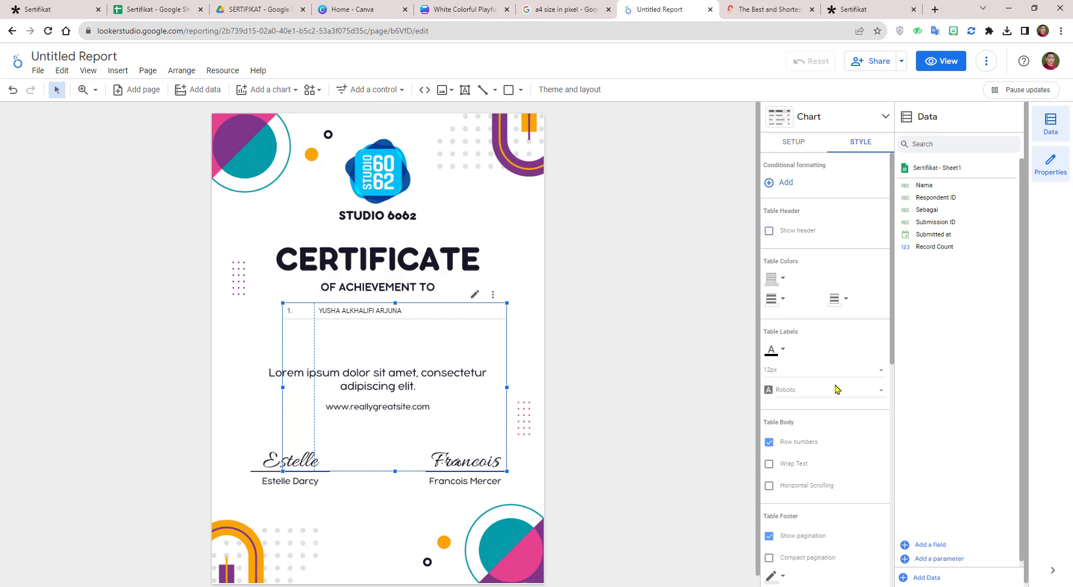
scroll(837, 389, down, 2)
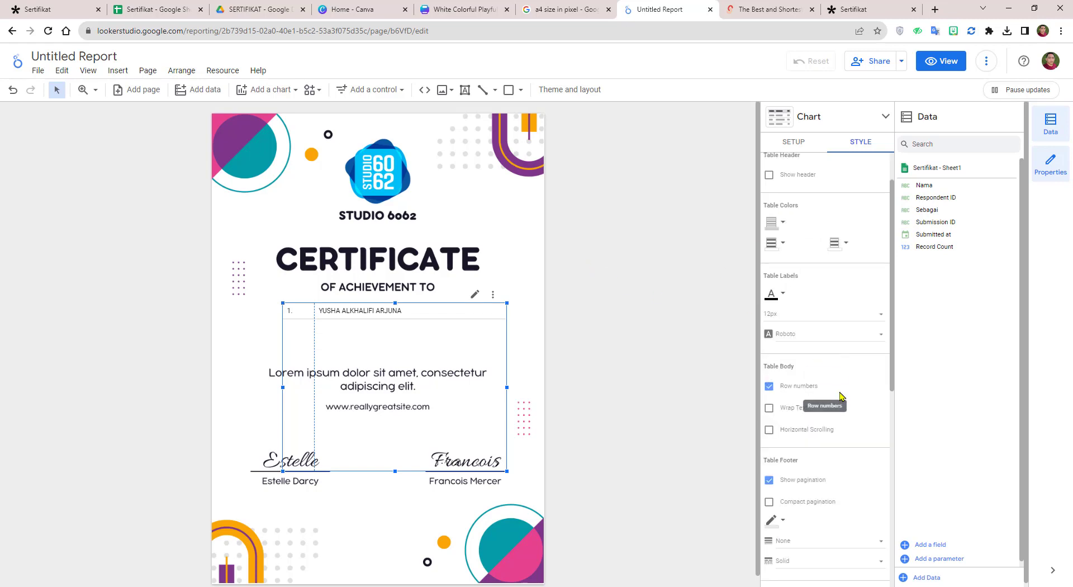
click(770, 391)
drag(396, 471, 395, 345)
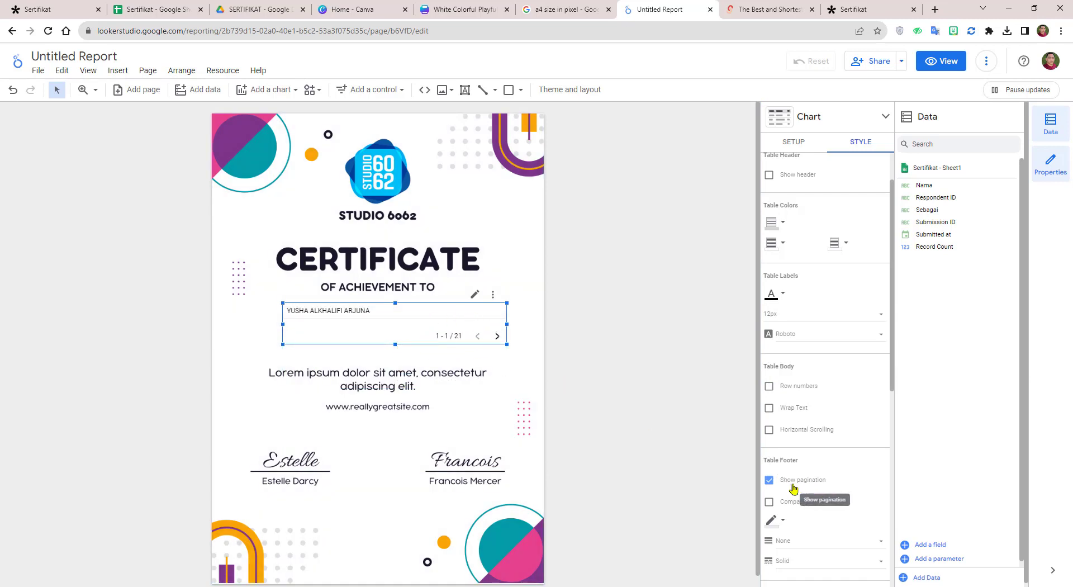
click(769, 482)
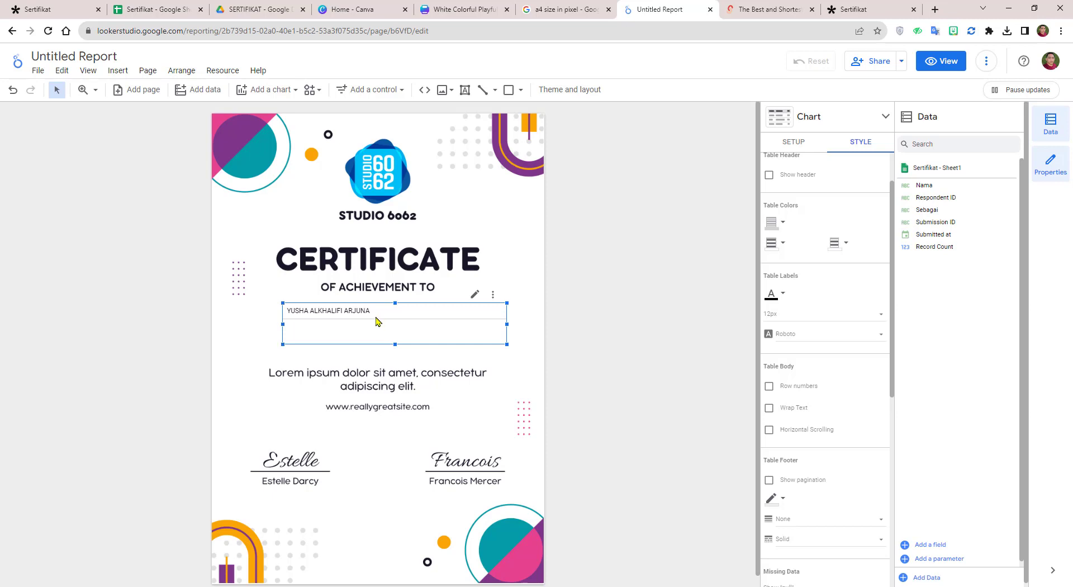
scroll(810, 408, down, 4)
scroll(810, 407, up, 5)
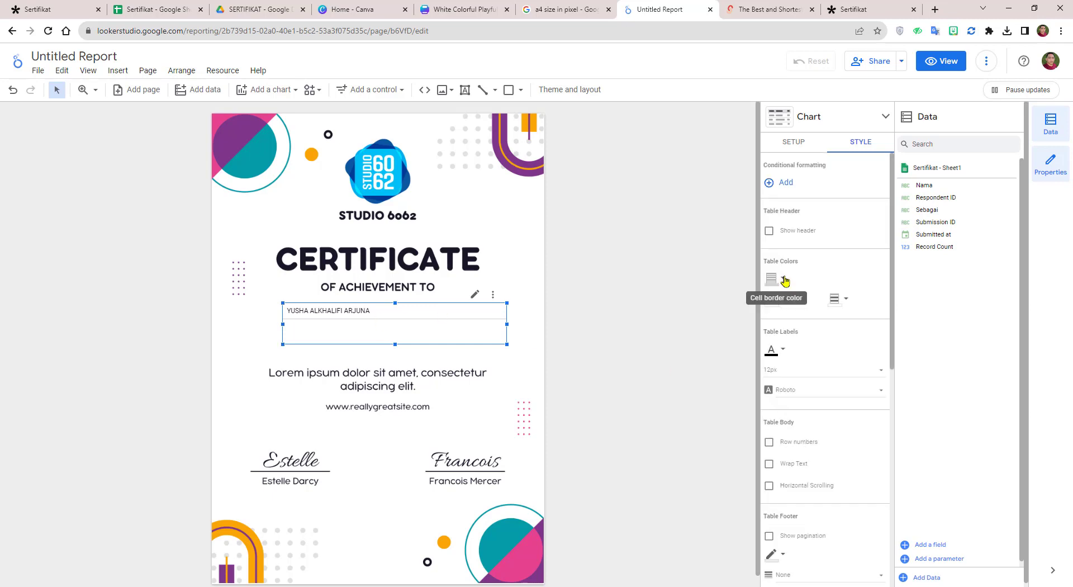
Step: Make cell borders transparent, show the name at 24px centred, and centre the box on the page
click(783, 279)
click(911, 291)
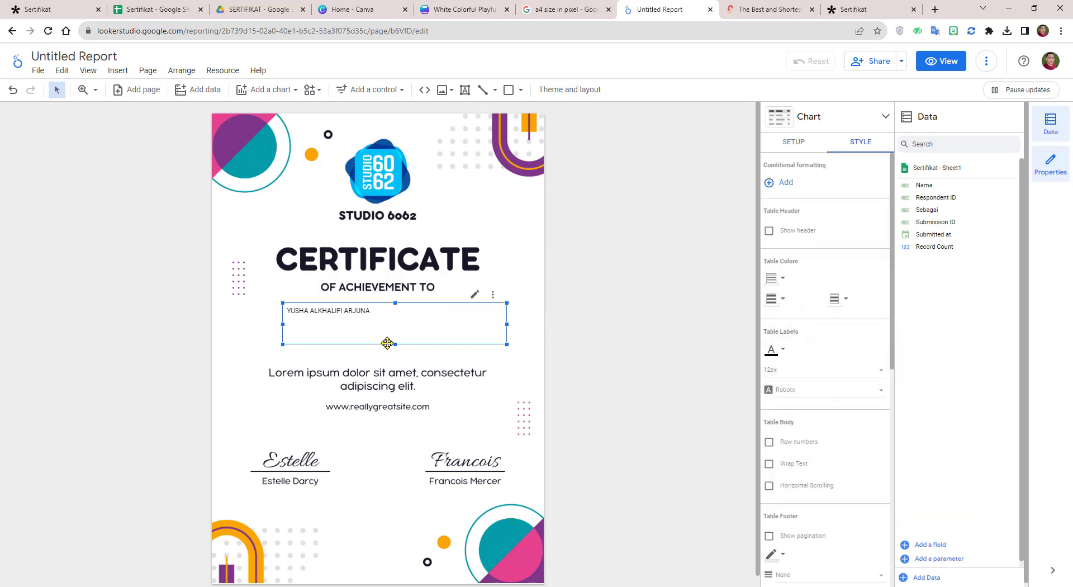
drag(394, 344, 394, 331)
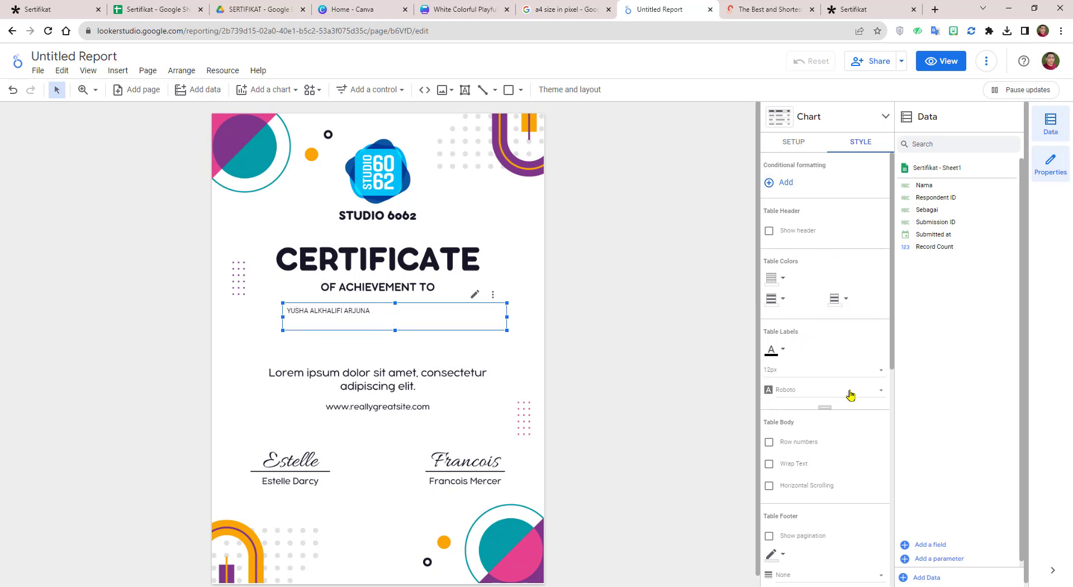
click(880, 373)
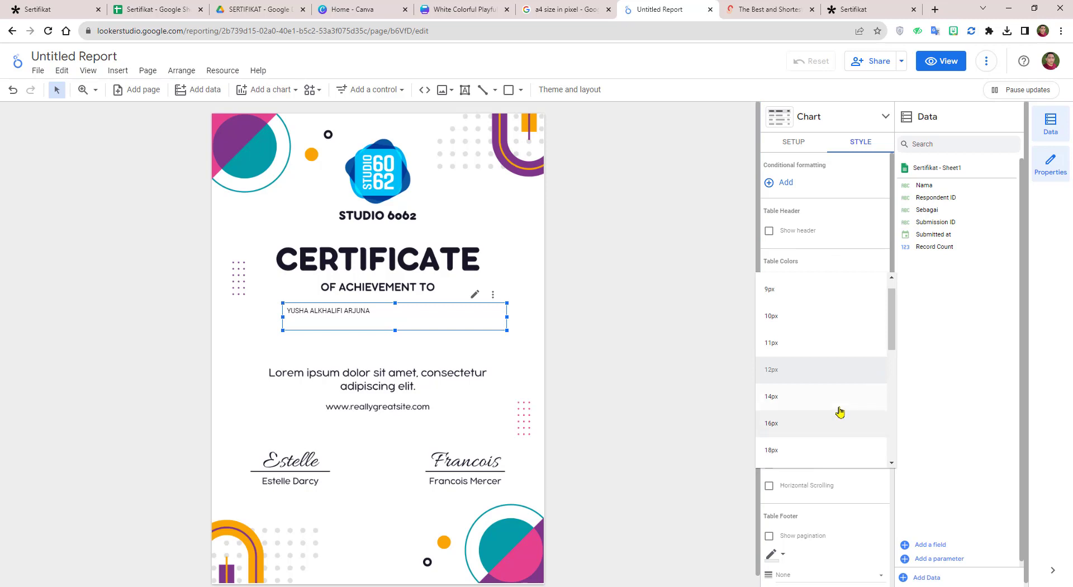
click(812, 396)
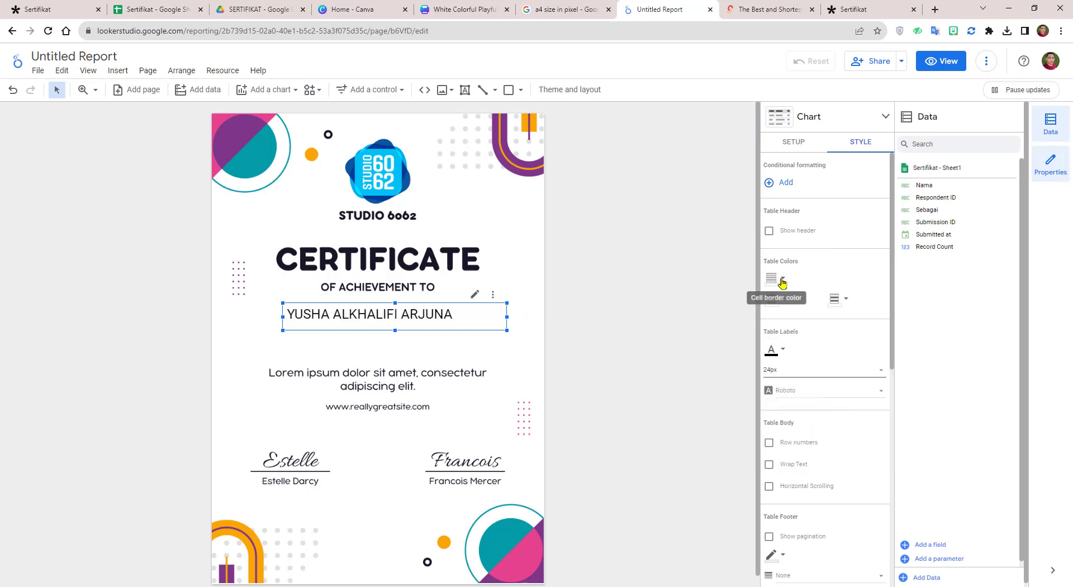
scroll(828, 359, down, 1)
scroll(829, 358, down, 5)
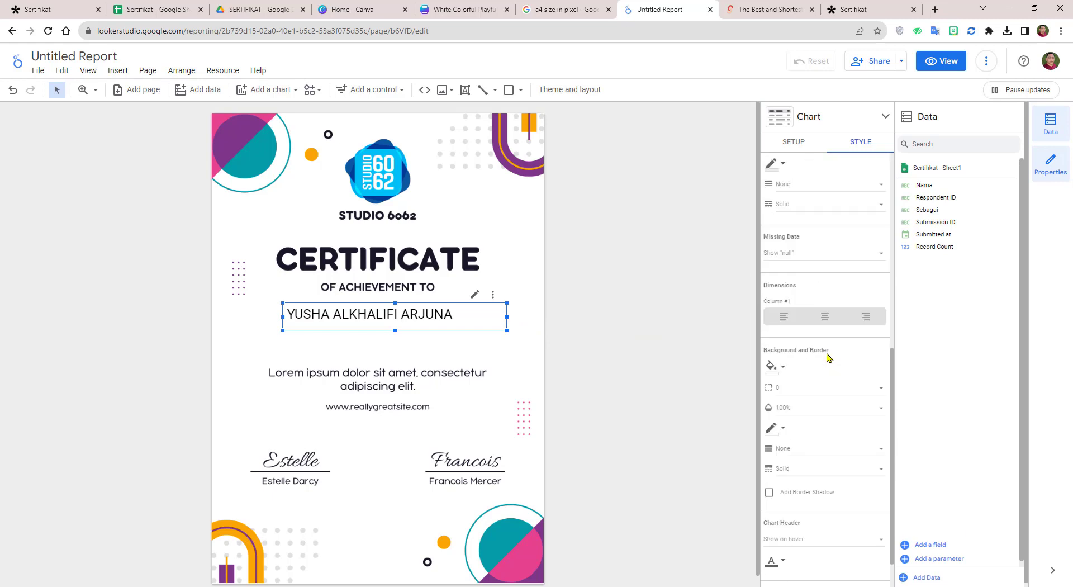
click(824, 316)
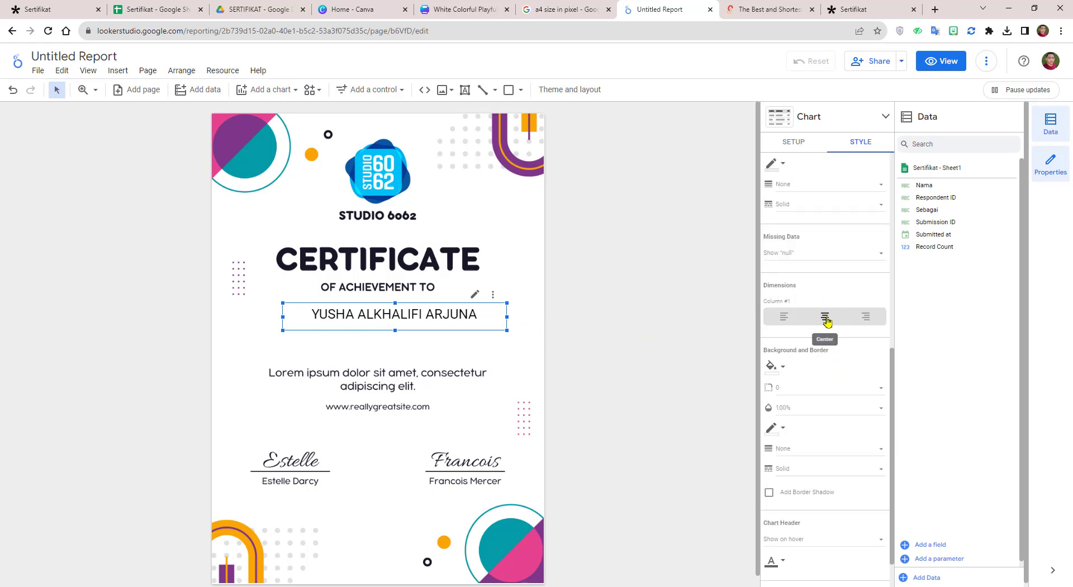
drag(416, 315, 400, 316)
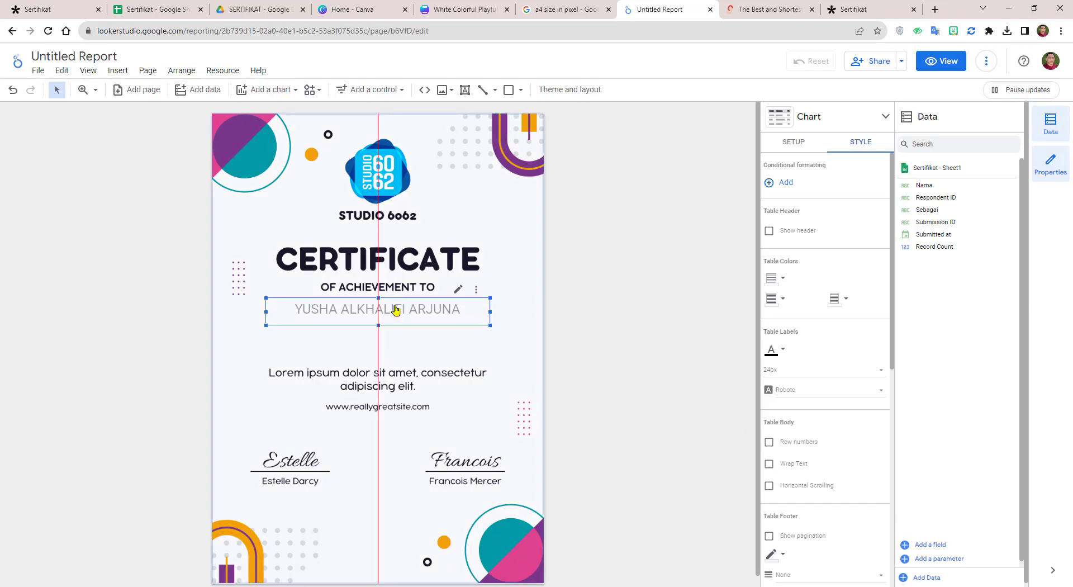
Step: Duplicate the name chart just below the original and switch the copy's dimension to Sebagai
drag(400, 317, 378, 322)
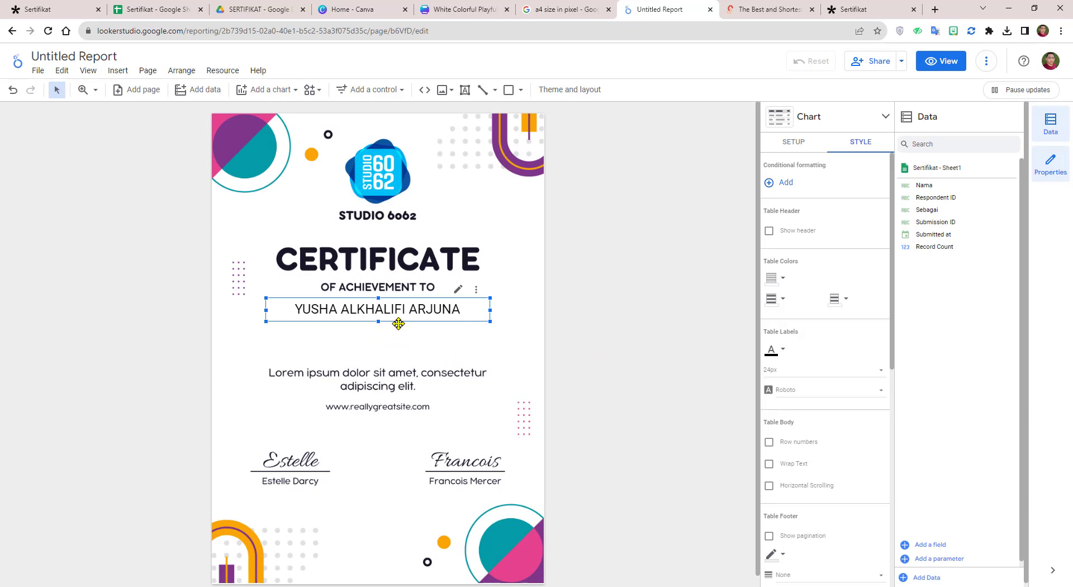
key(ctrl+d)
drag(398, 323, 388, 339)
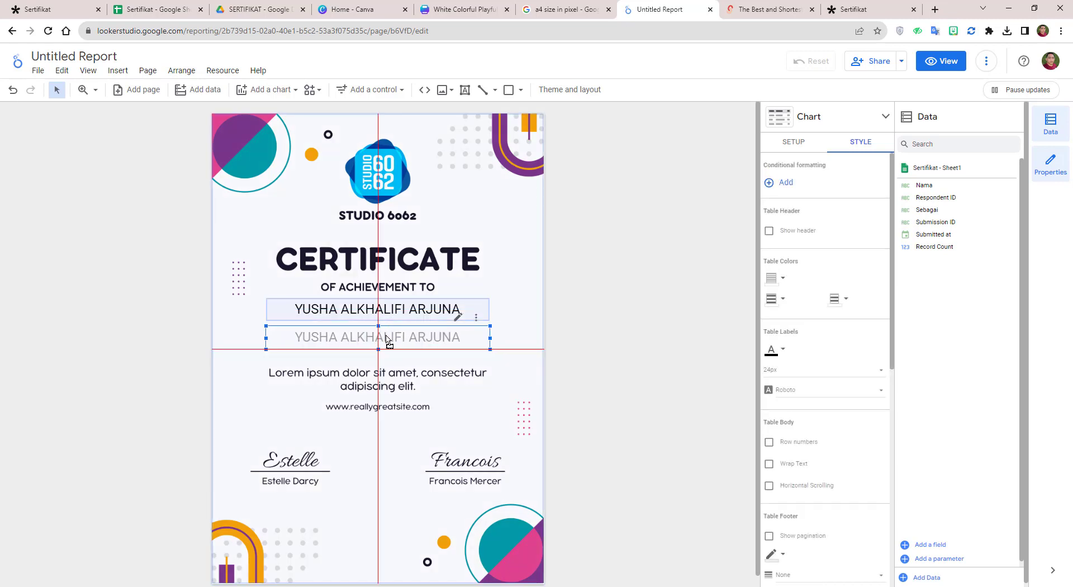
click(793, 143)
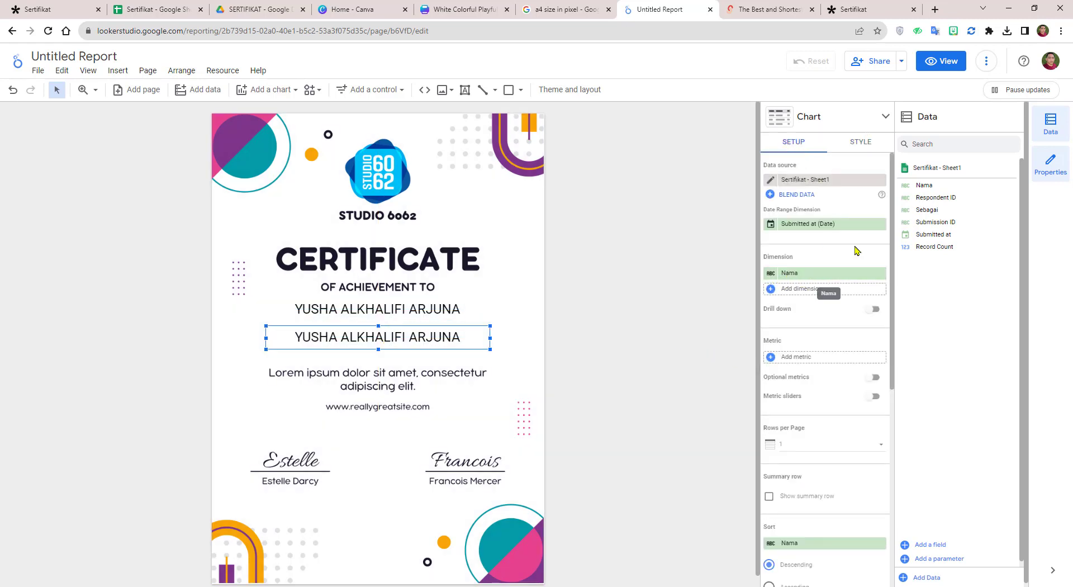
mouse_move(927, 209)
mouse_down()
mouse_move(893, 264)
mouse_move(794, 274)
mouse_up()
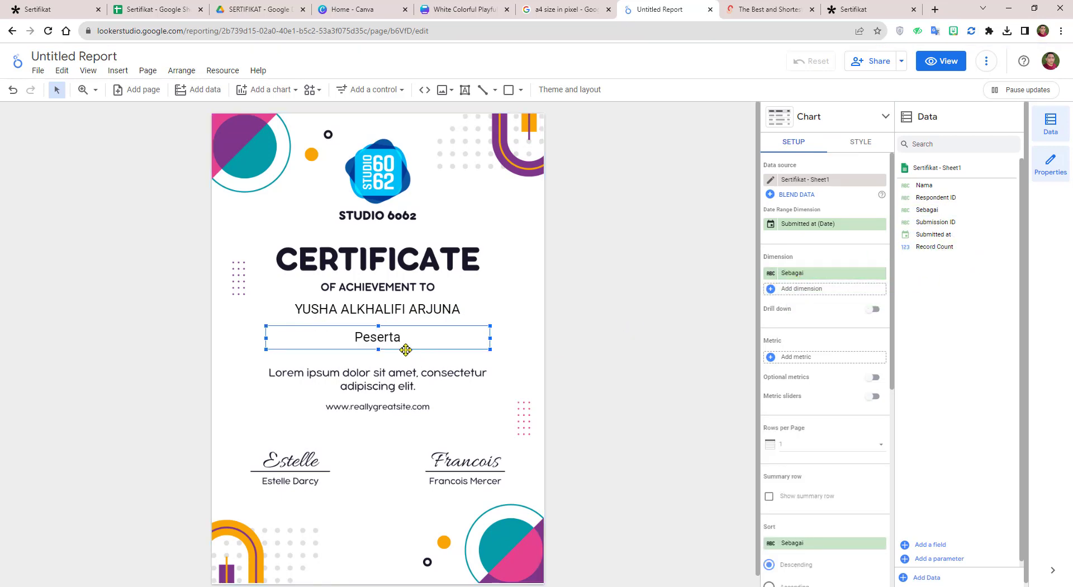
click(595, 327)
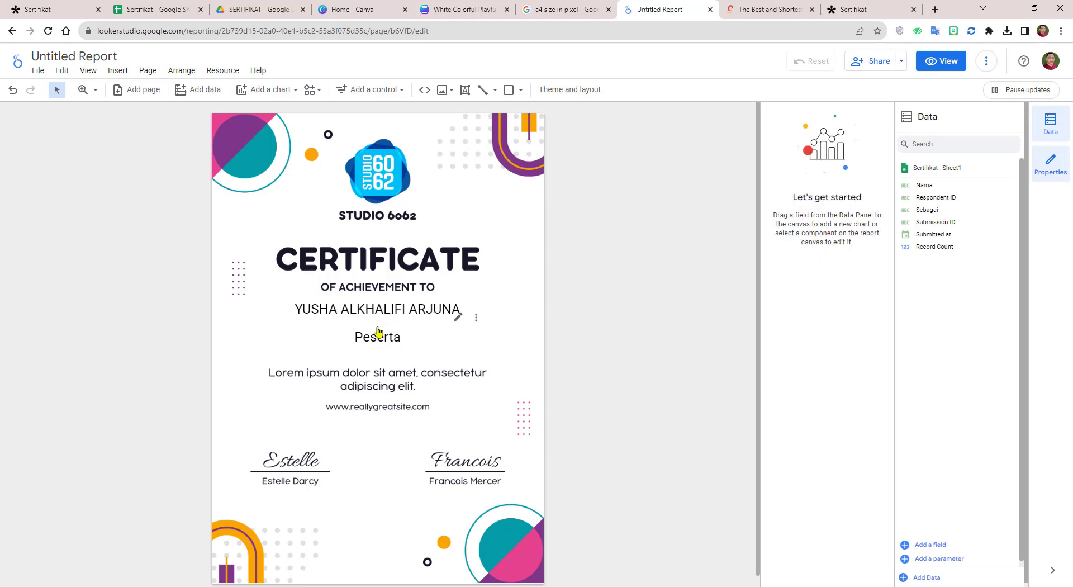
drag(387, 343, 388, 349)
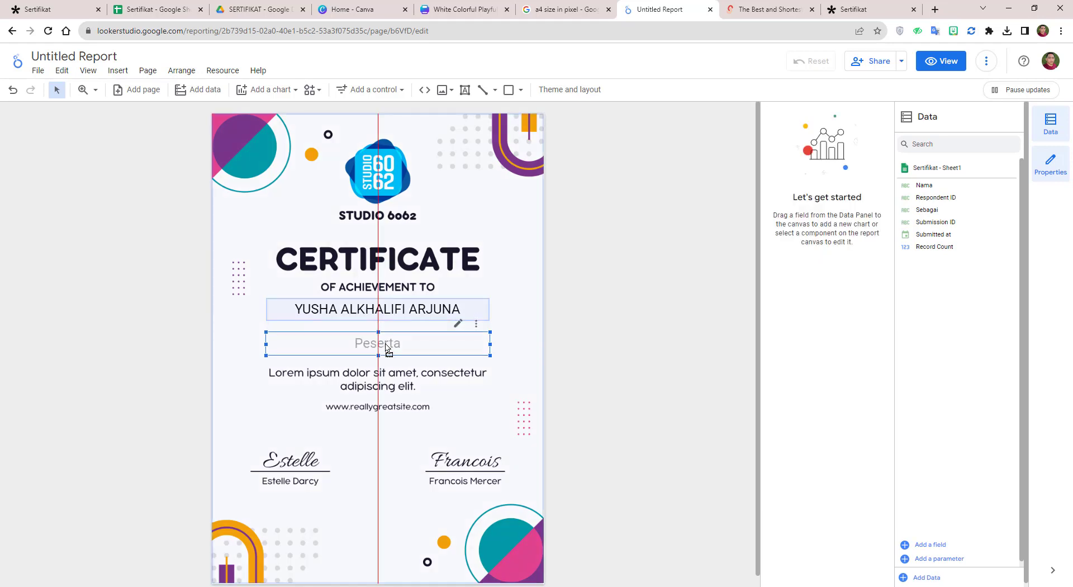
Step: Cross-filter by a participant's name so the role field shows Narasumber
click(405, 317)
ctrl+click(442, 314)
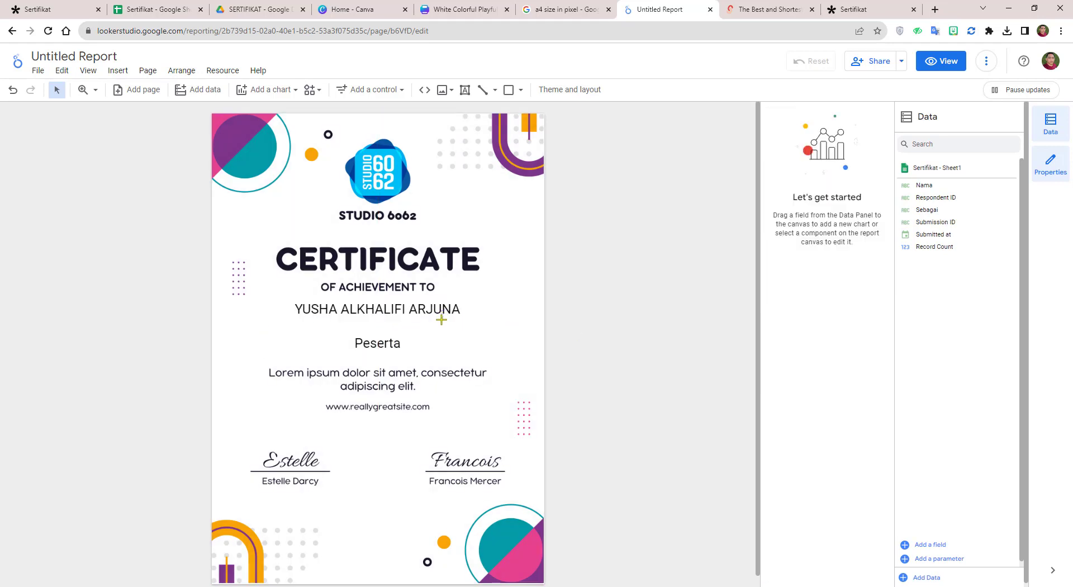
click(546, 225)
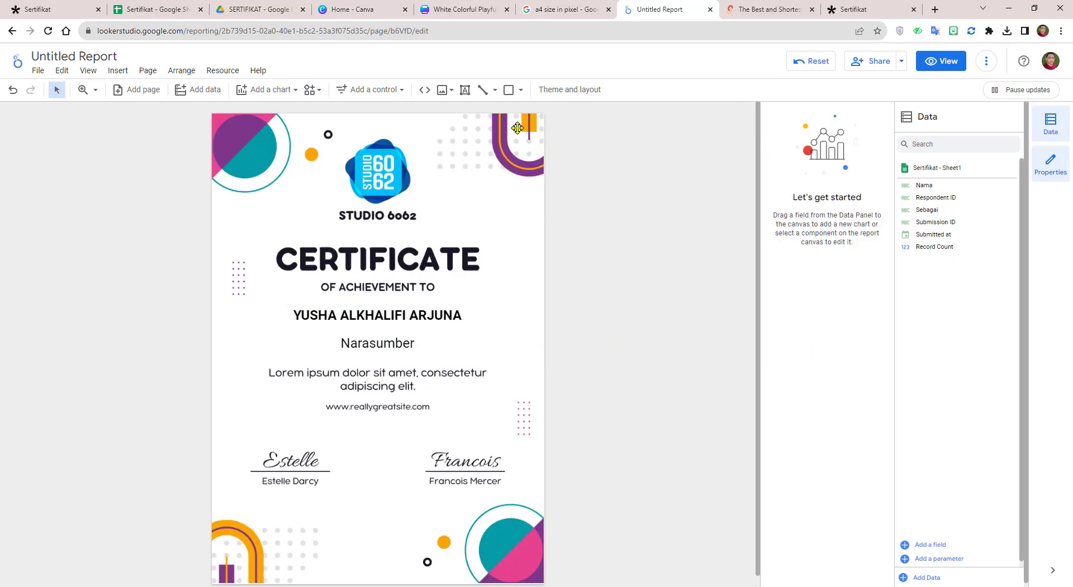
click(495, 90)
Step: Draw a horizontal line and place it between the participant name and the Narasumber role
click(505, 113)
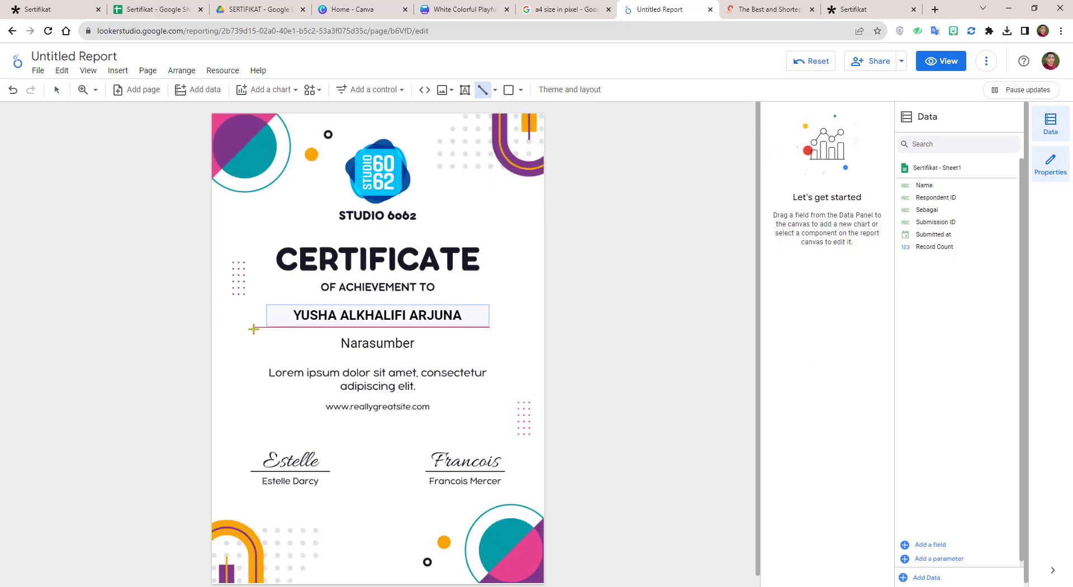
drag(267, 344, 526, 343)
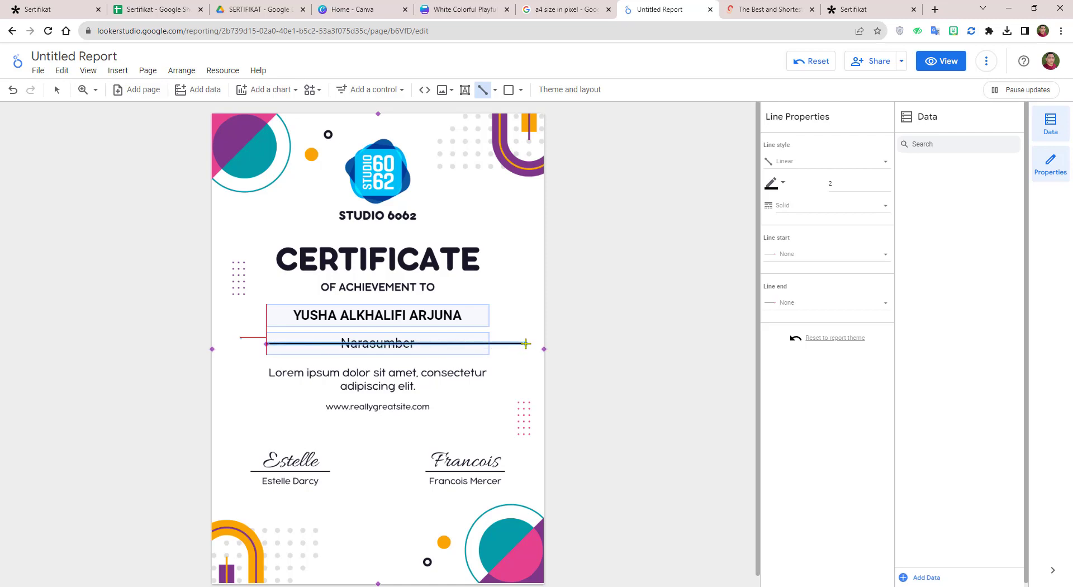
click(600, 353)
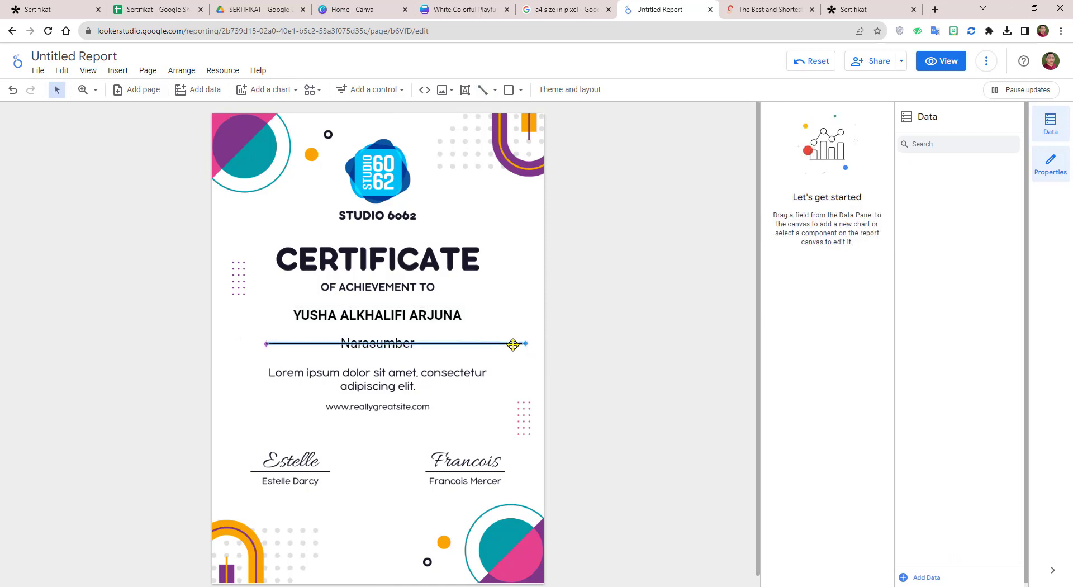
click(513, 344)
drag(509, 344, 502, 332)
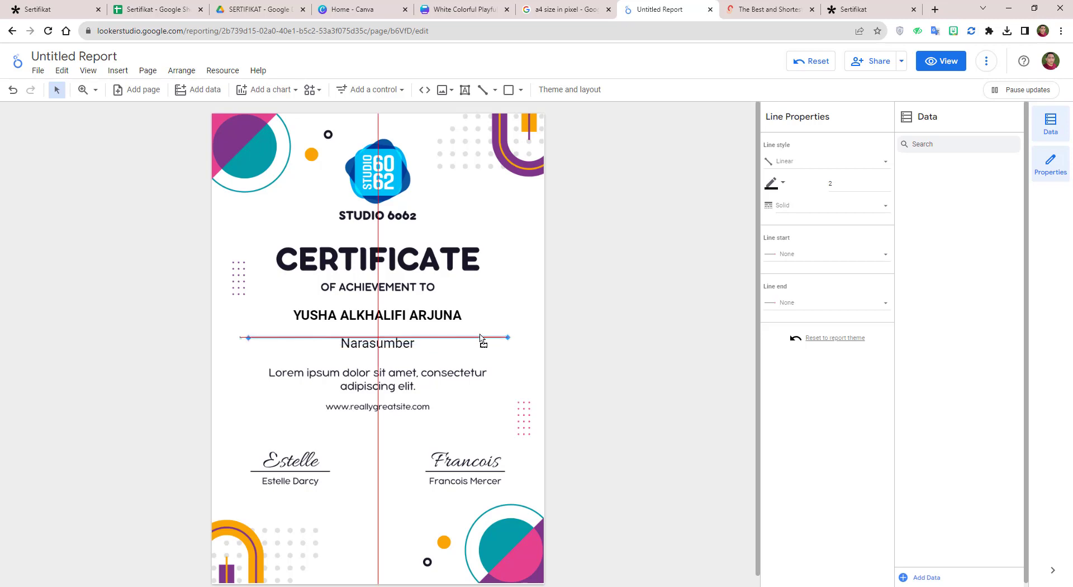
click(596, 347)
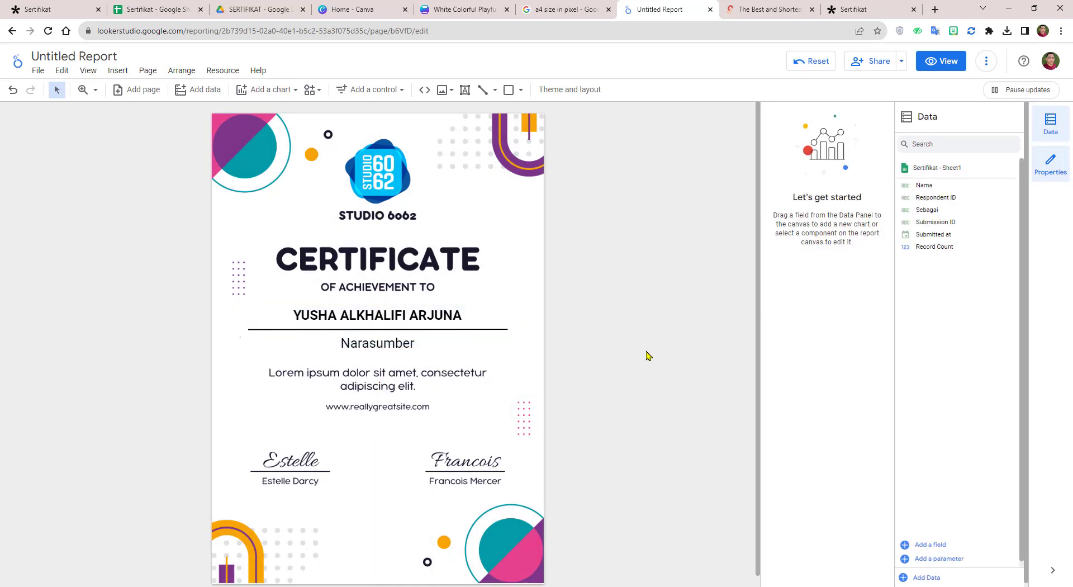
scroll(460, 348, down, 1)
scroll(503, 336, up, 1)
Step: Add a blank second page, check both pages, and open the Manage pages list
click(148, 71)
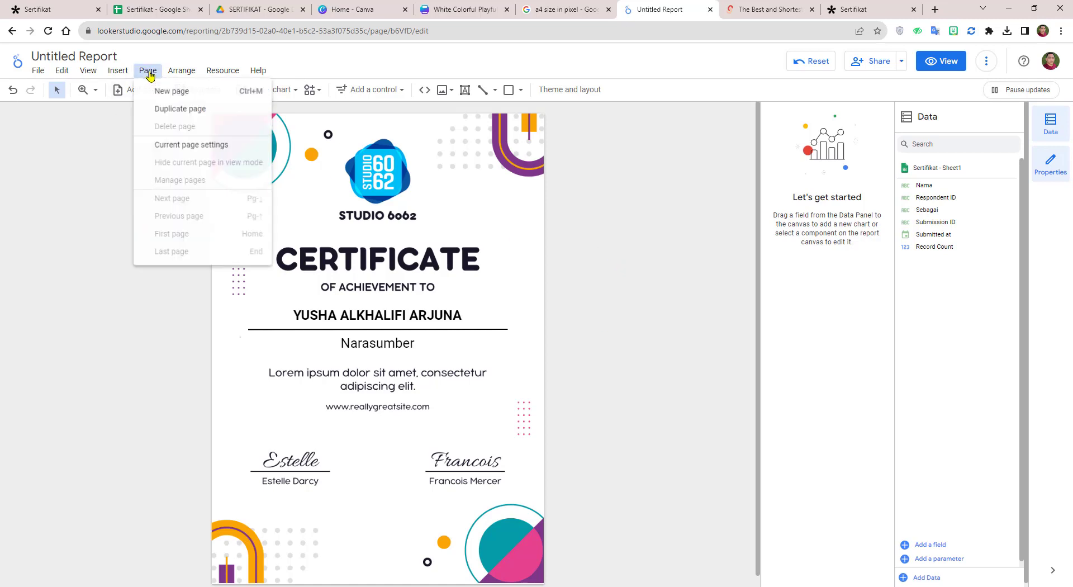
click(177, 93)
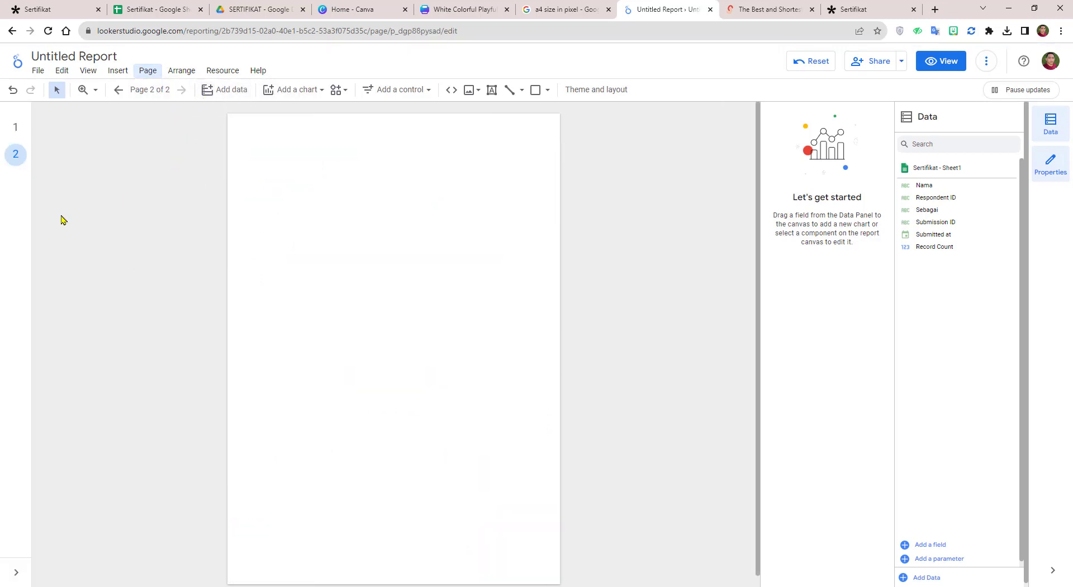
click(16, 127)
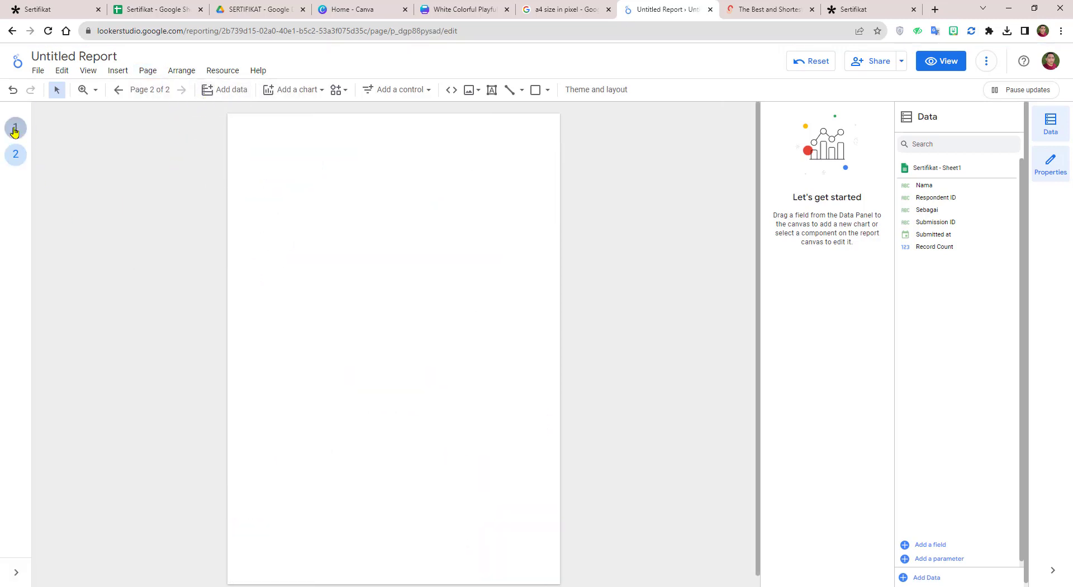
click(21, 159)
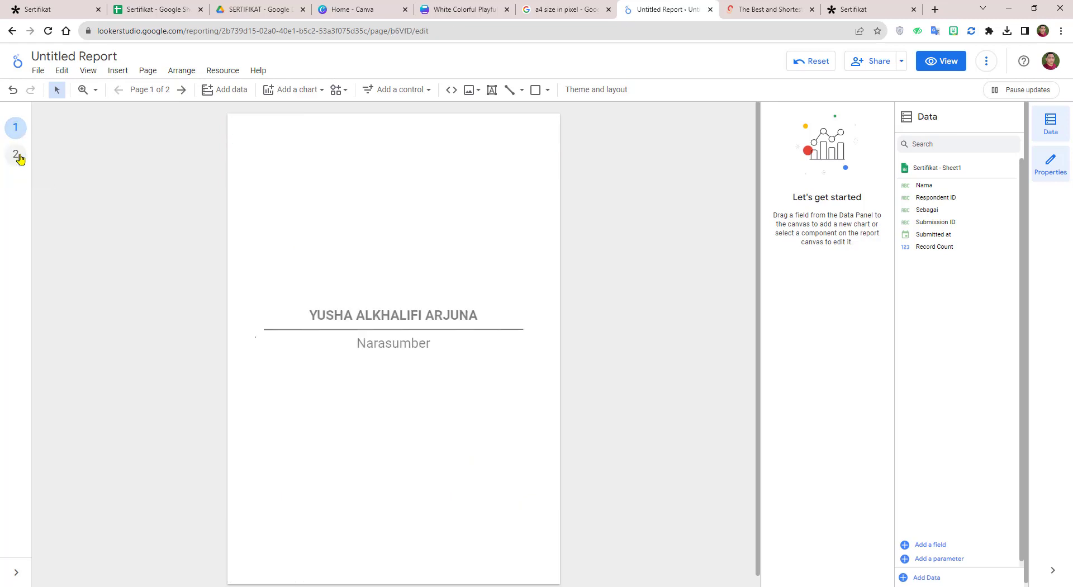
click(15, 128)
click(15, 155)
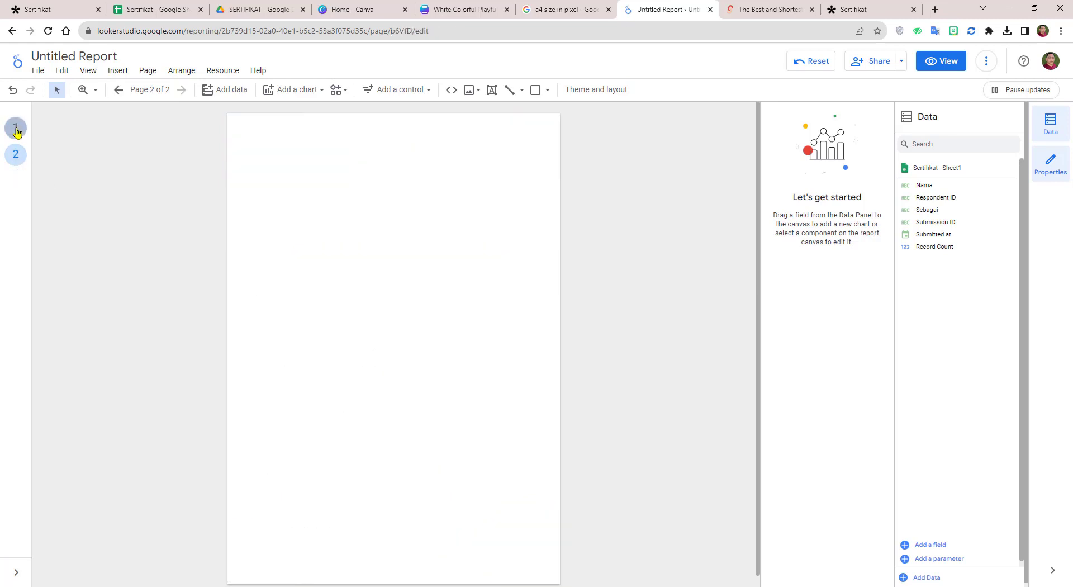
click(16, 130)
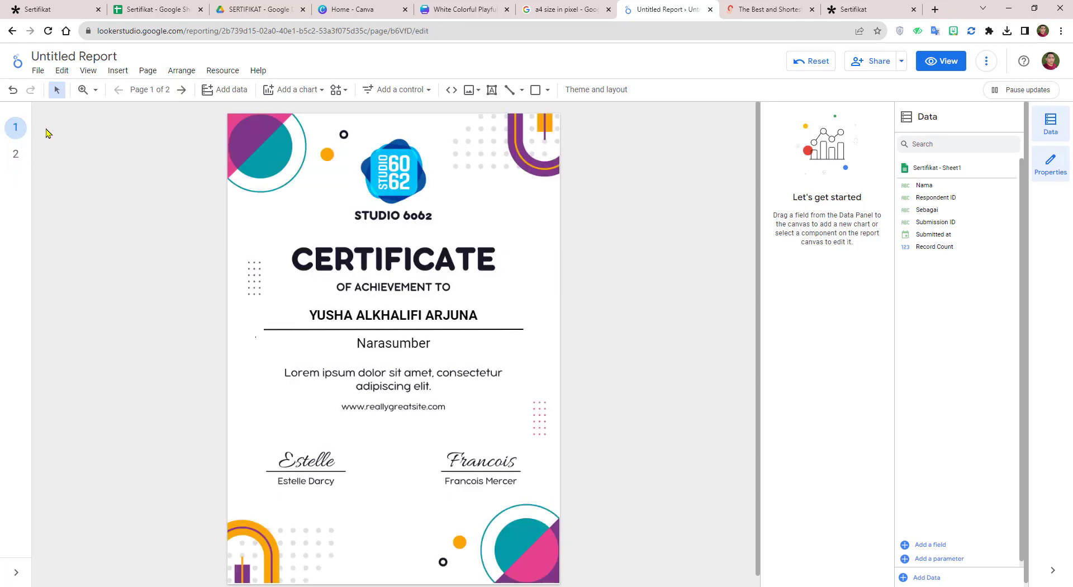
click(148, 71)
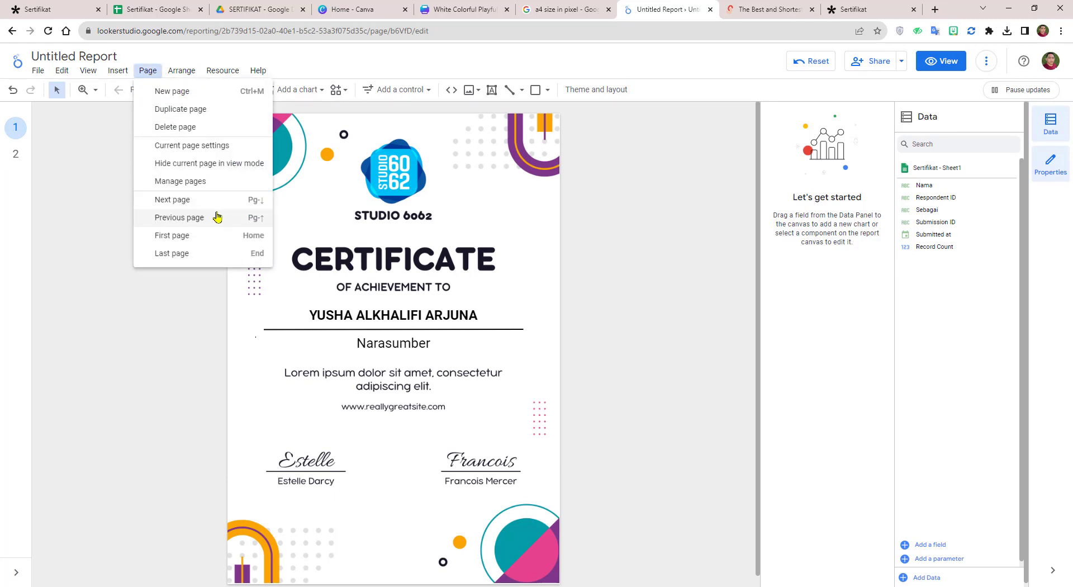
click(187, 183)
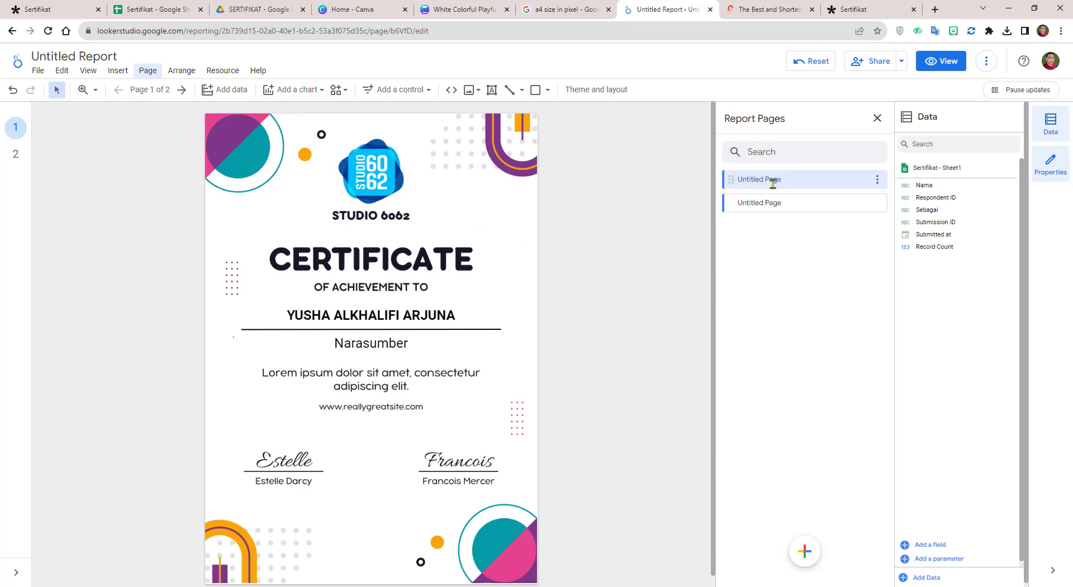
Step: Rename the blank first page to Pilih Nama
click(735, 204)
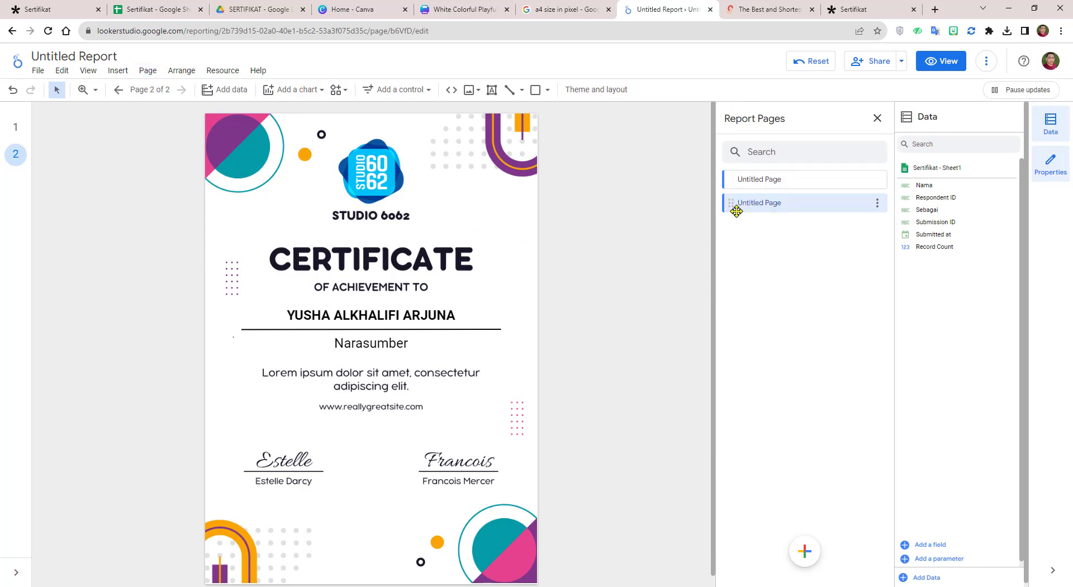
click(750, 186)
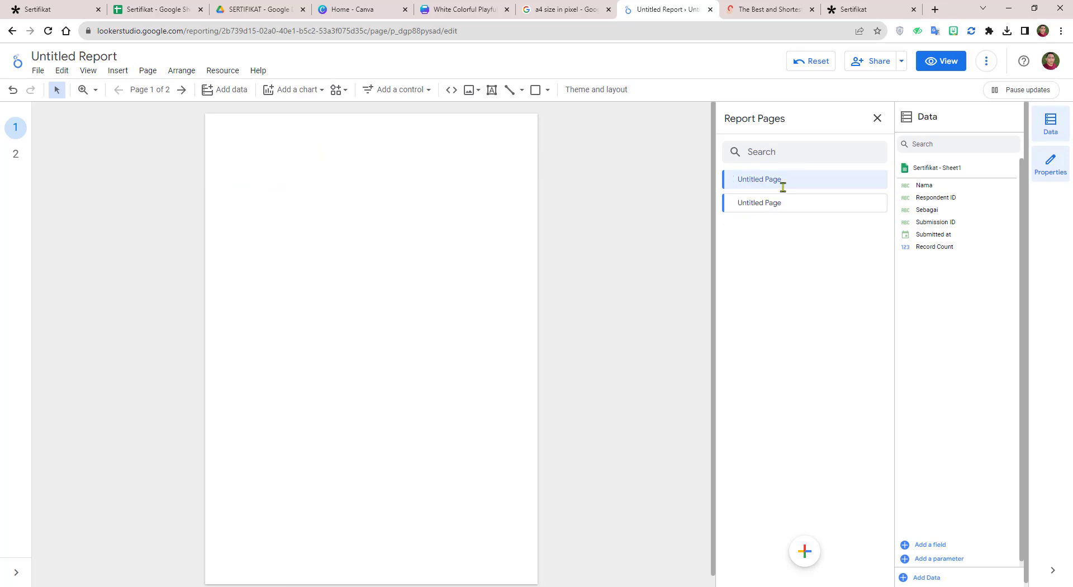
click(880, 182)
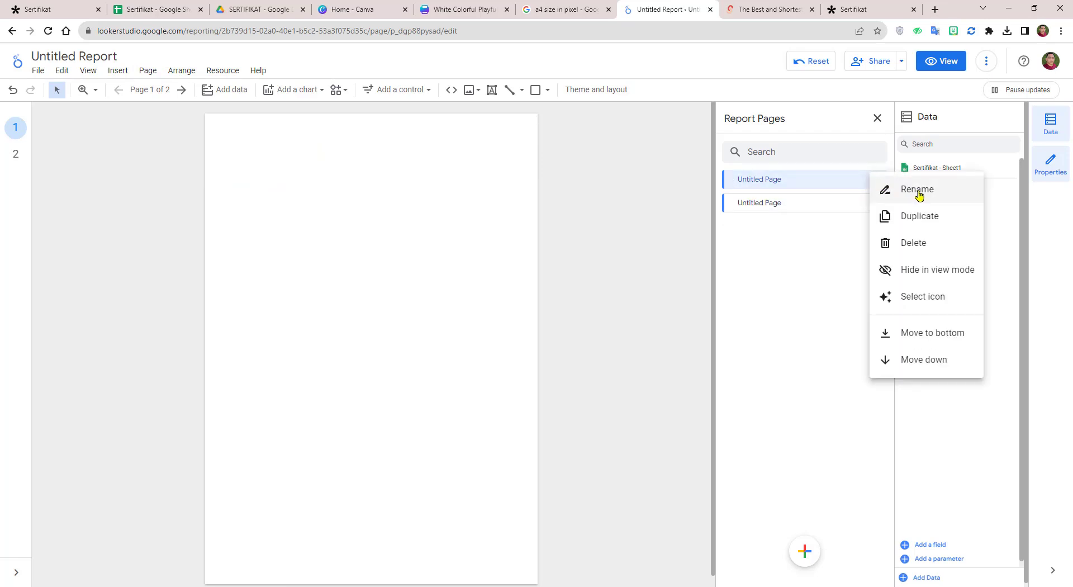
click(919, 191)
text(Pilih D)
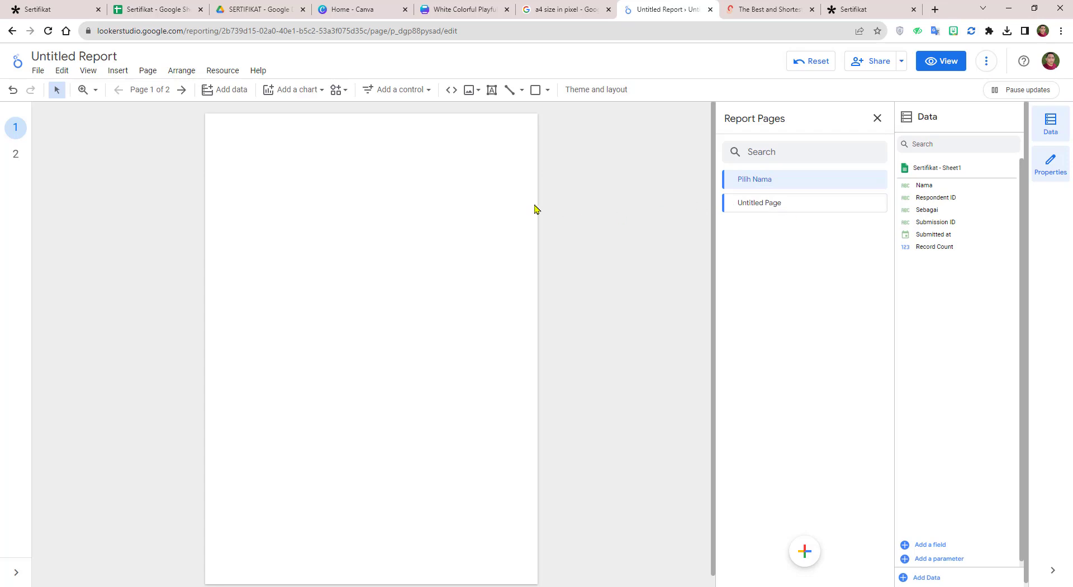
Step: Rename the certificate page to Download Sertifikat
click(815, 206)
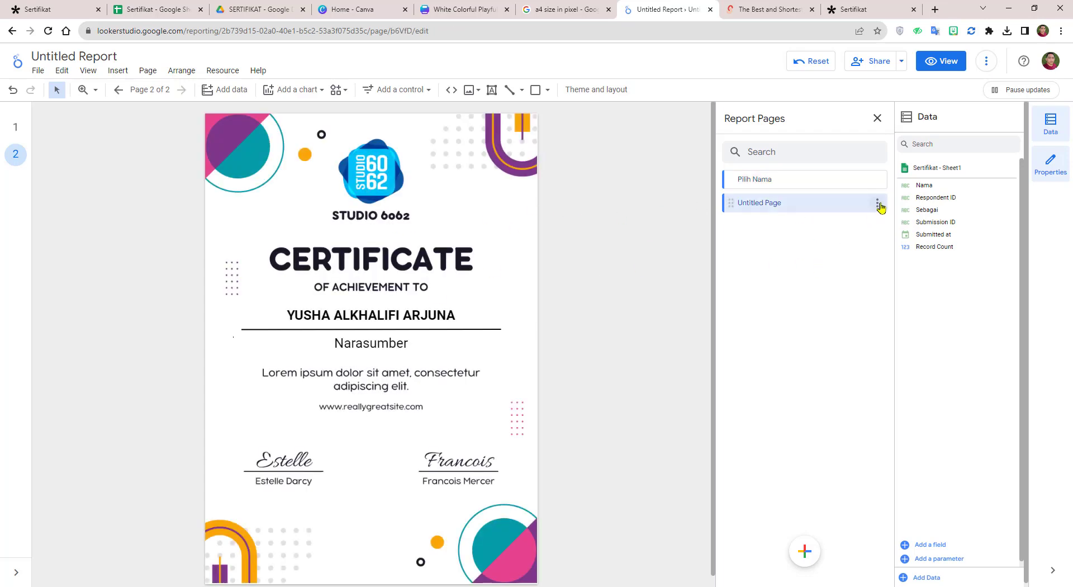
click(879, 203)
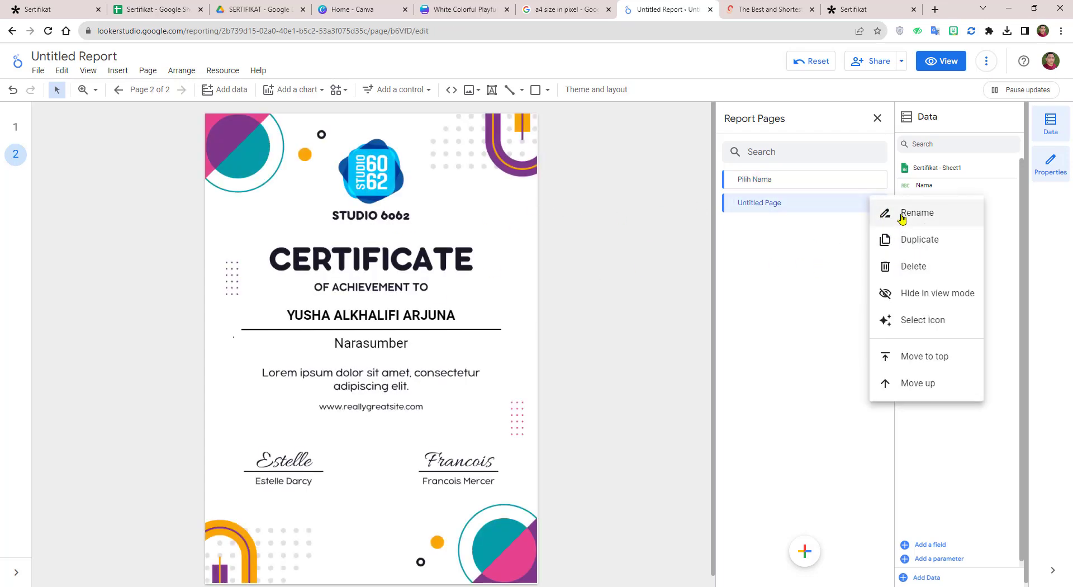
click(900, 212)
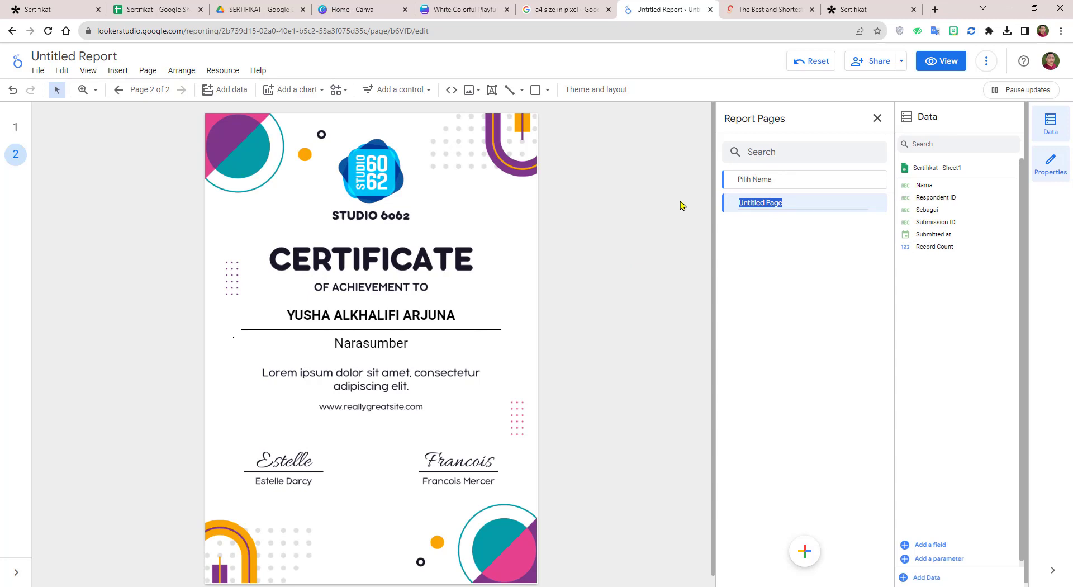
text(Download Sertifikat)
key(Return)
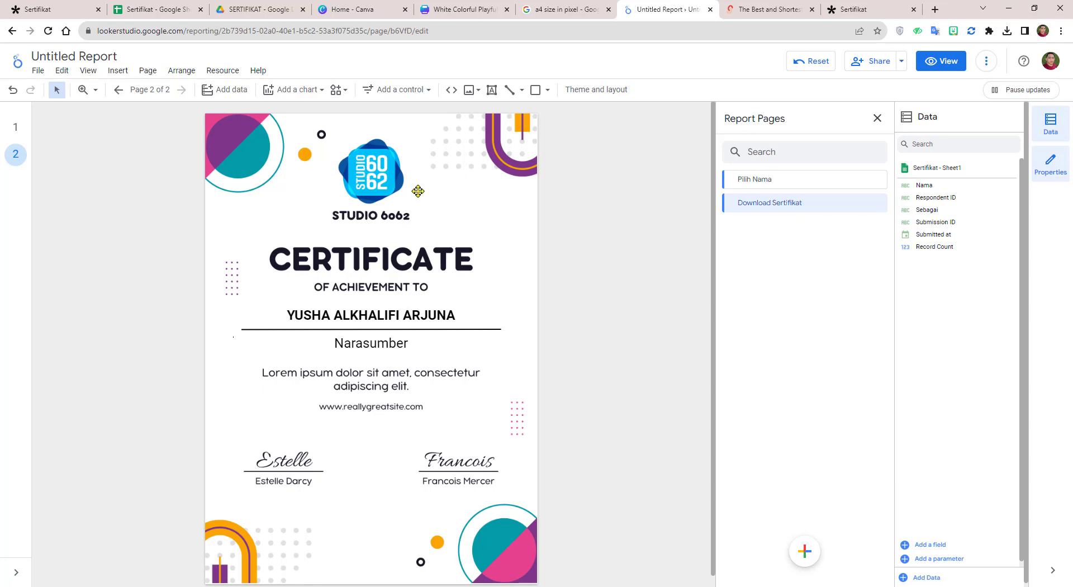
Step: In Theme and layout > Layout, set the report's Navigation type to Tab
click(592, 90)
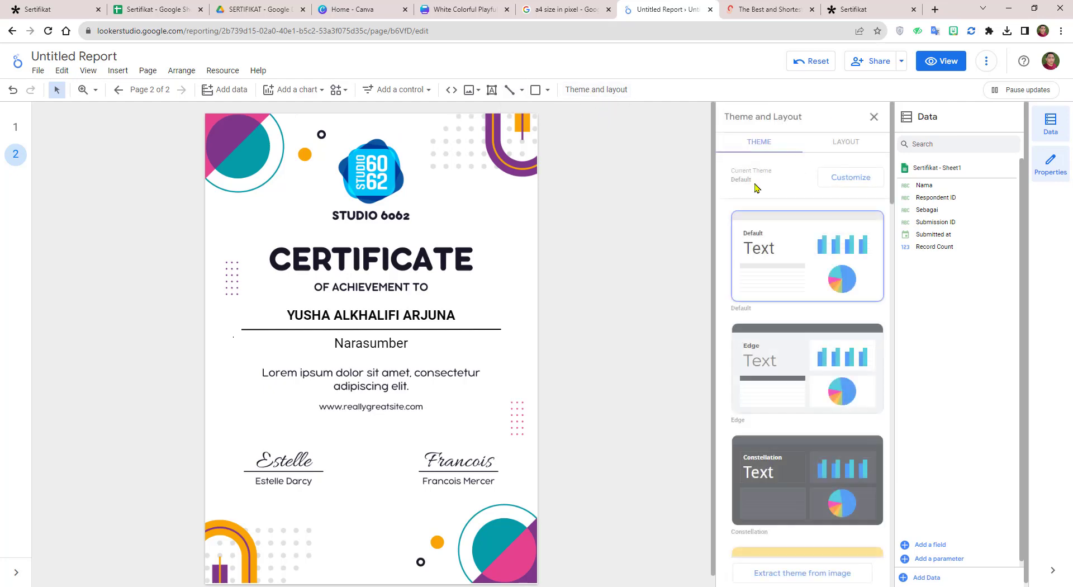
click(595, 90)
click(848, 143)
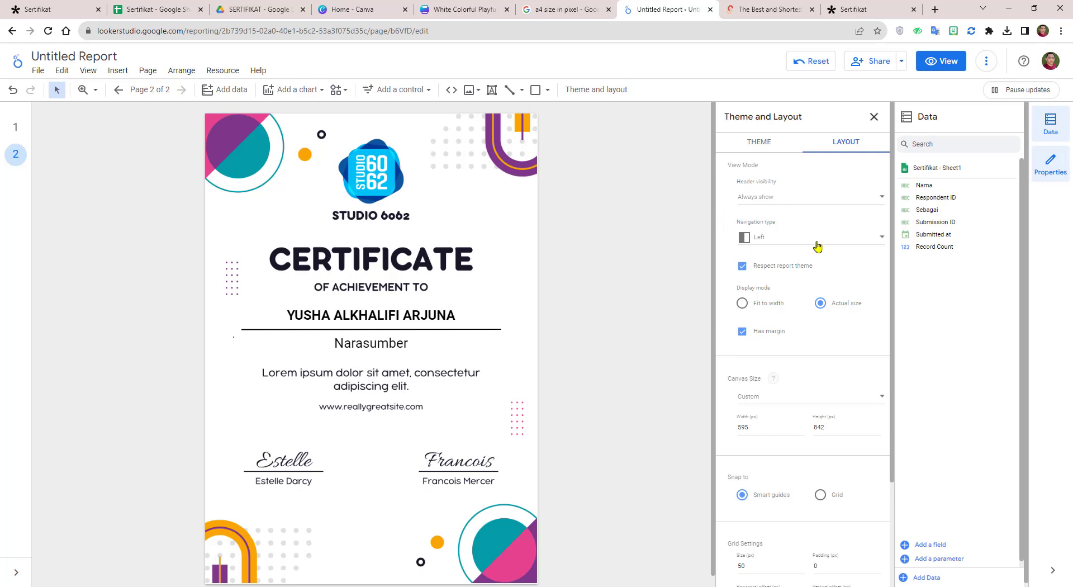
click(818, 246)
click(781, 265)
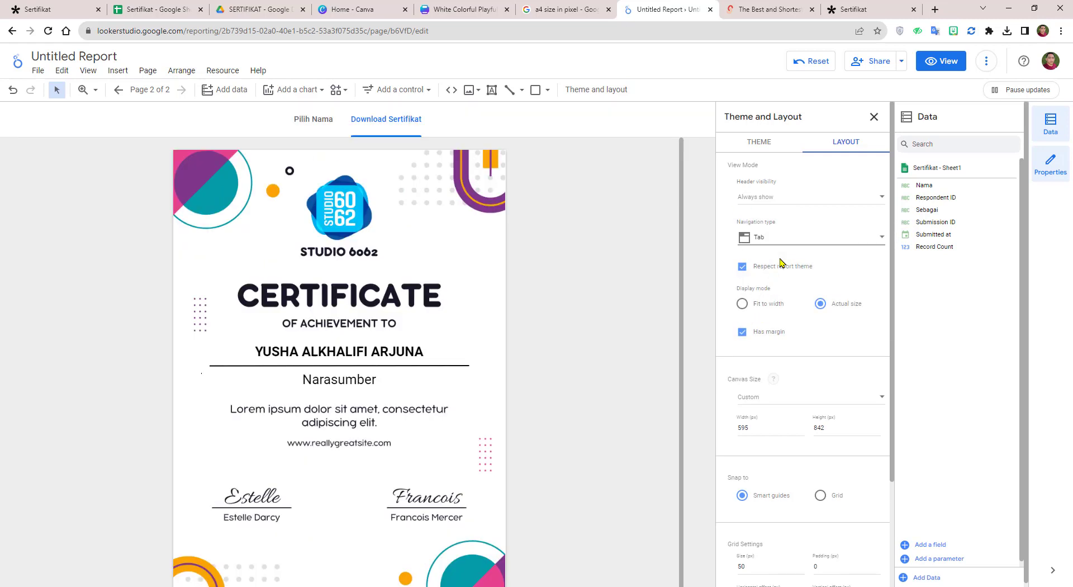
Step: Test the Pilih Nama and Download Sertifikat tabs, ending on Pilih Nama
click(298, 119)
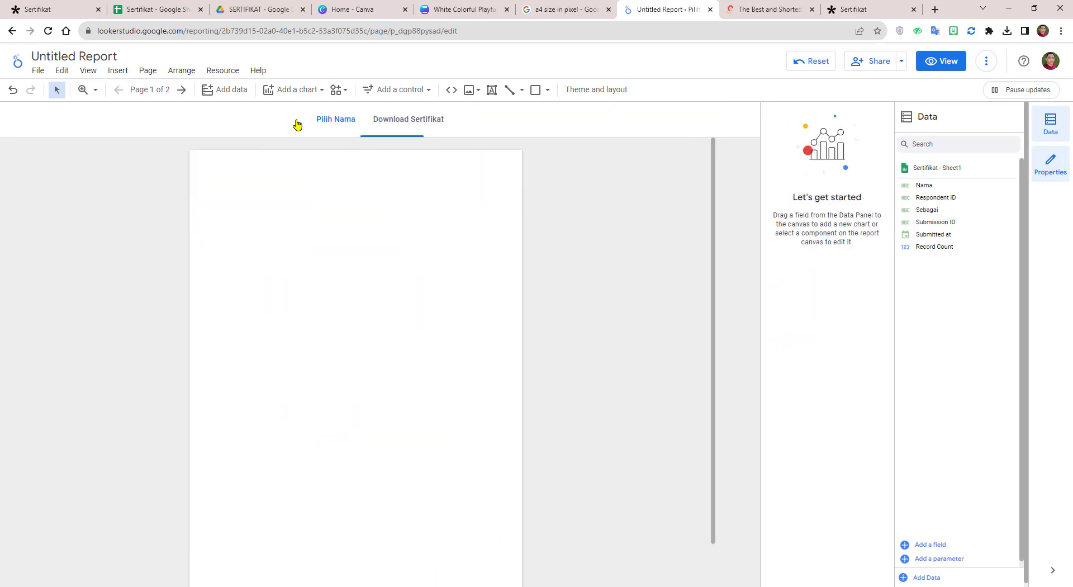
click(400, 122)
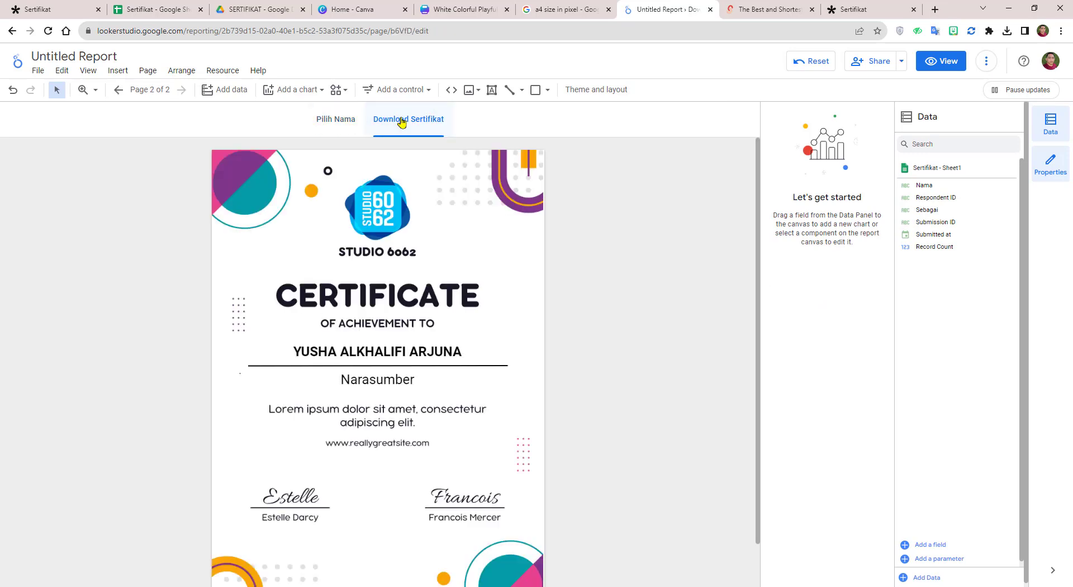
click(333, 120)
click(404, 123)
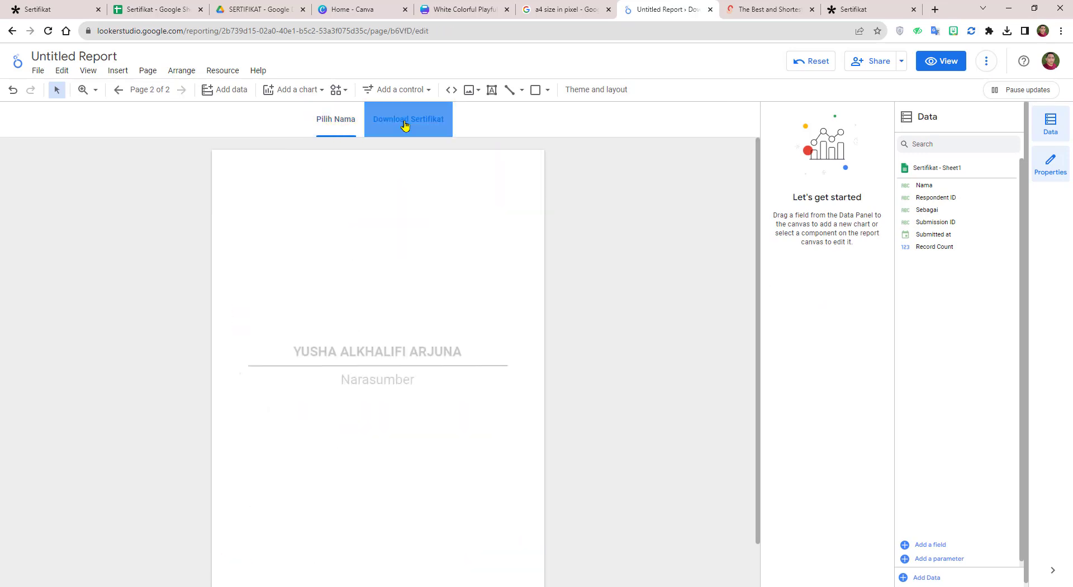
click(340, 126)
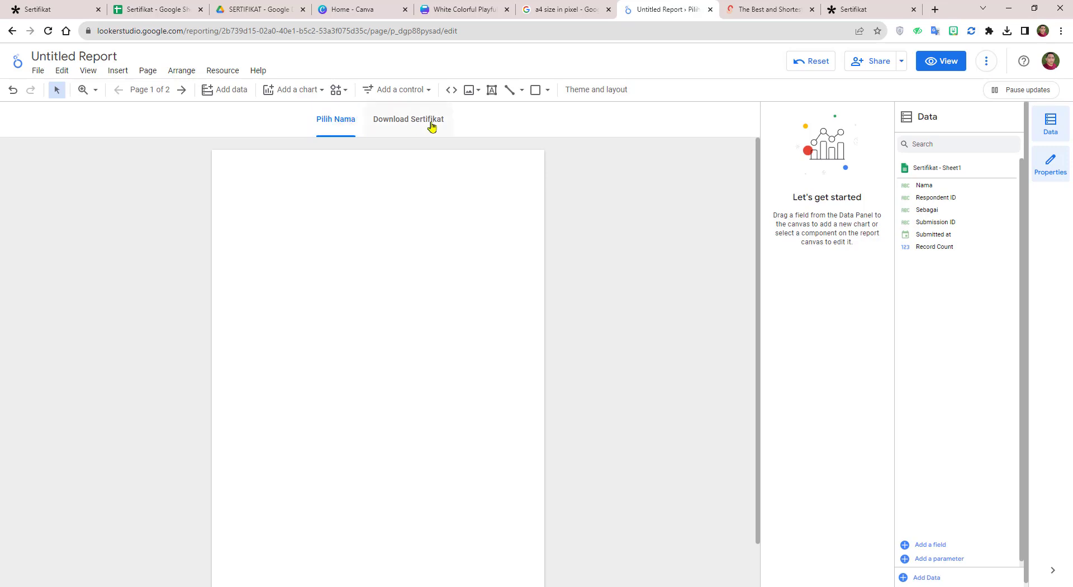
Step: Add a drop-down list control to Pilih Nama and widen it on both sides
click(429, 91)
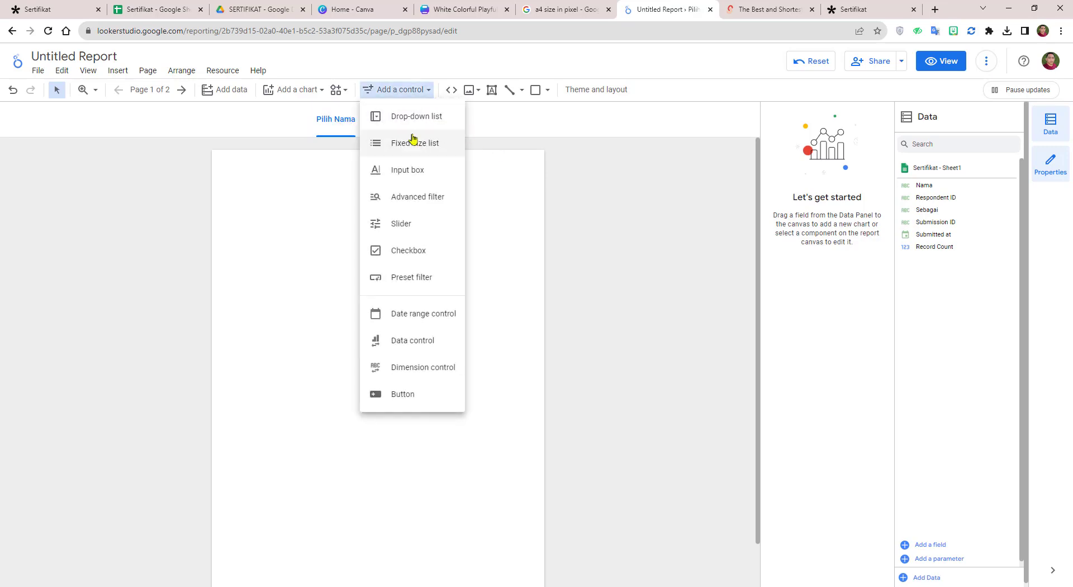
click(416, 118)
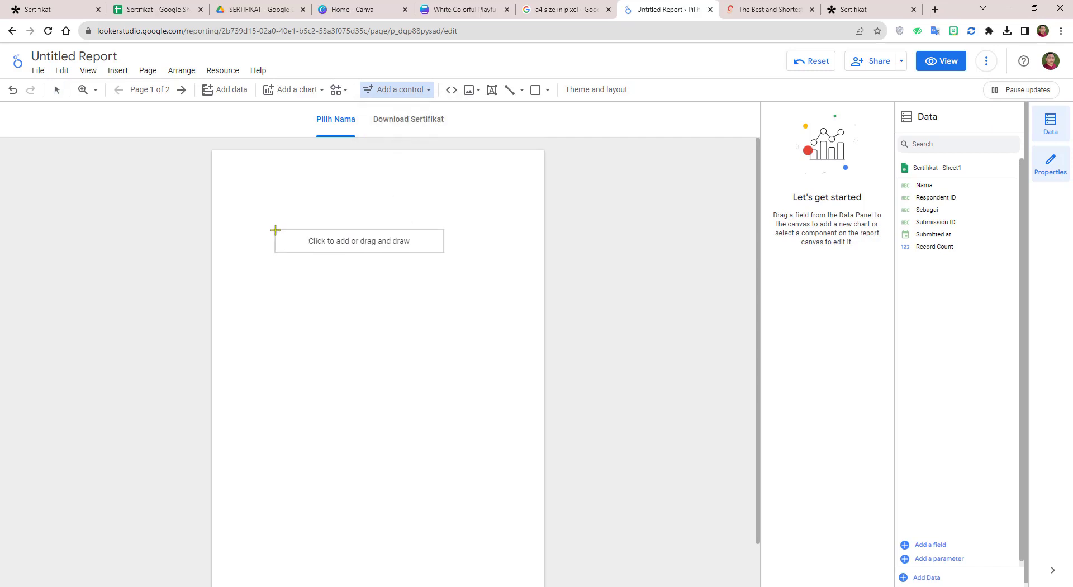
click(294, 225)
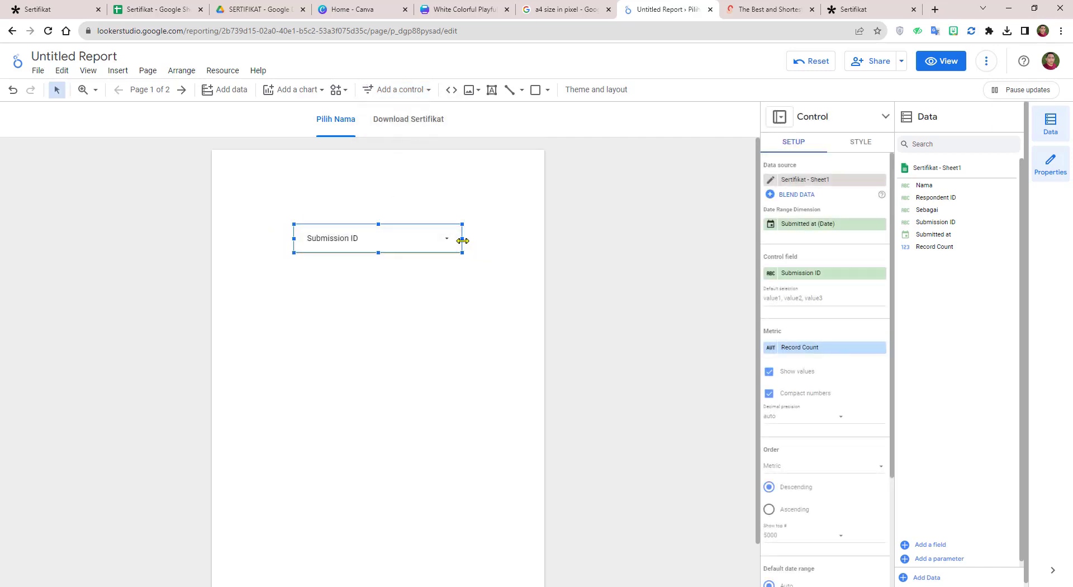
drag(462, 239, 521, 240)
drag(295, 240, 235, 240)
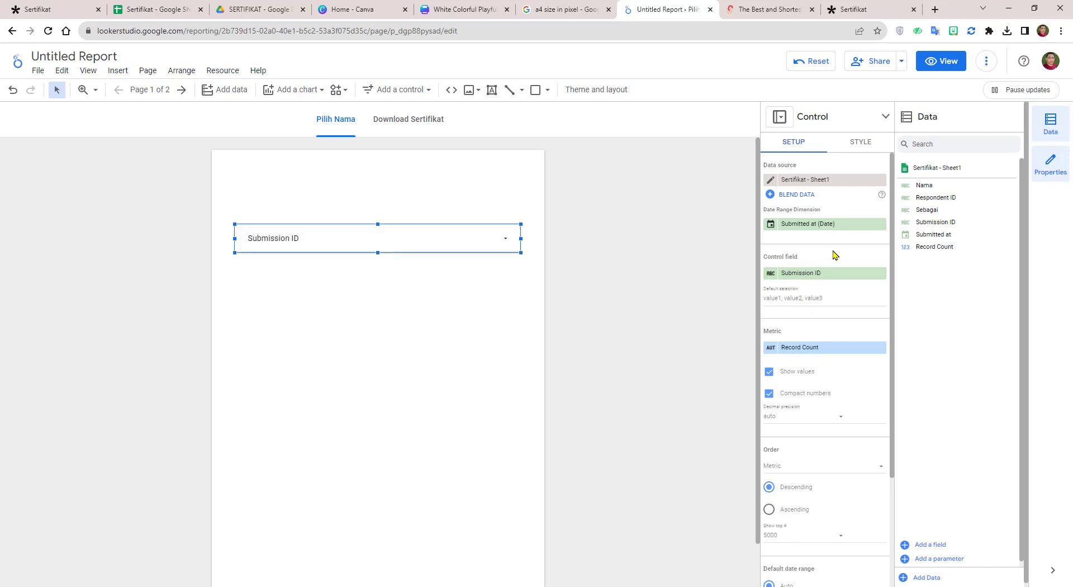
Step: Set Nama as the control field, check its name list, then view Download Sertifikat
drag(924, 185, 813, 274)
click(504, 245)
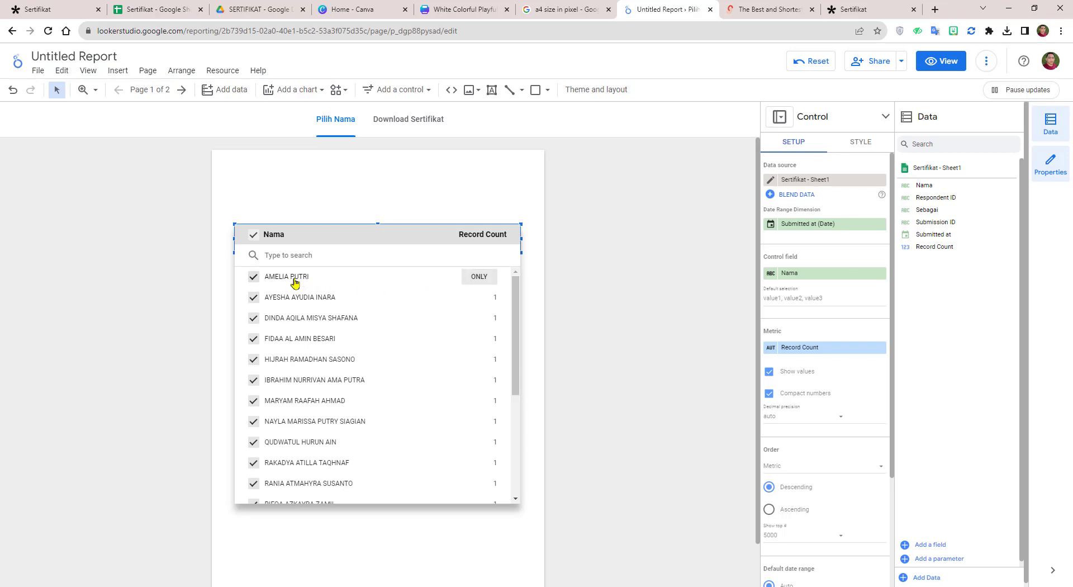
click(536, 273)
click(409, 121)
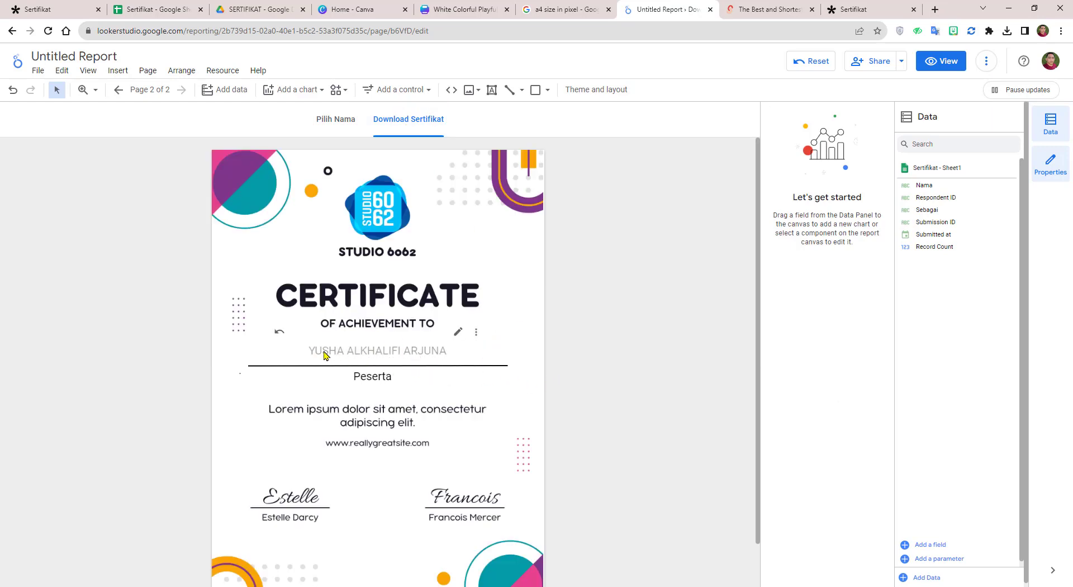
Step: Select the Nama control on Pilih Nama, check Download Sertifikat, and return to Pilih Nama
click(336, 123)
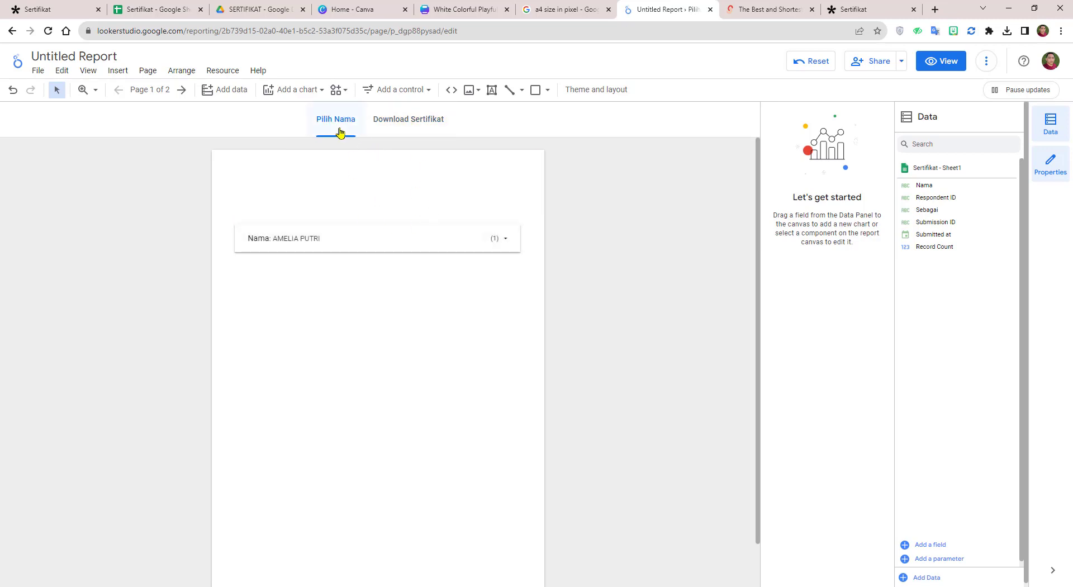
drag(229, 202, 528, 280)
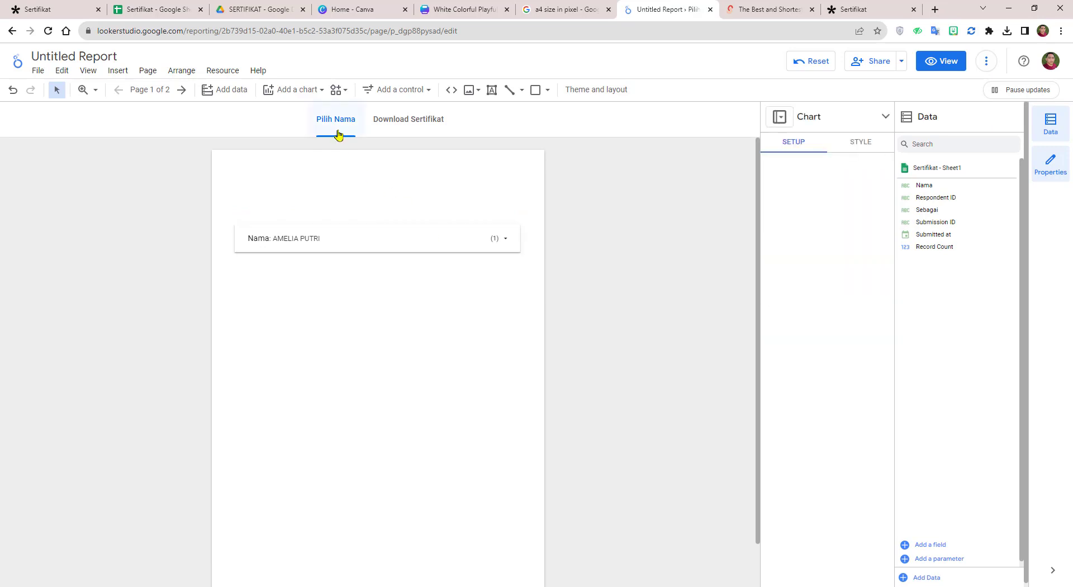
click(395, 120)
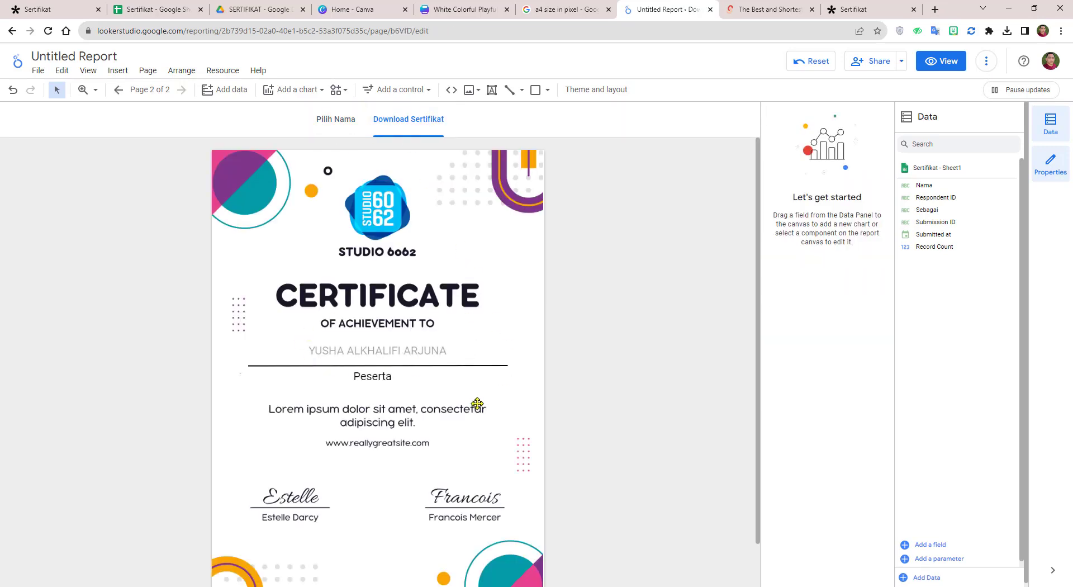
click(336, 119)
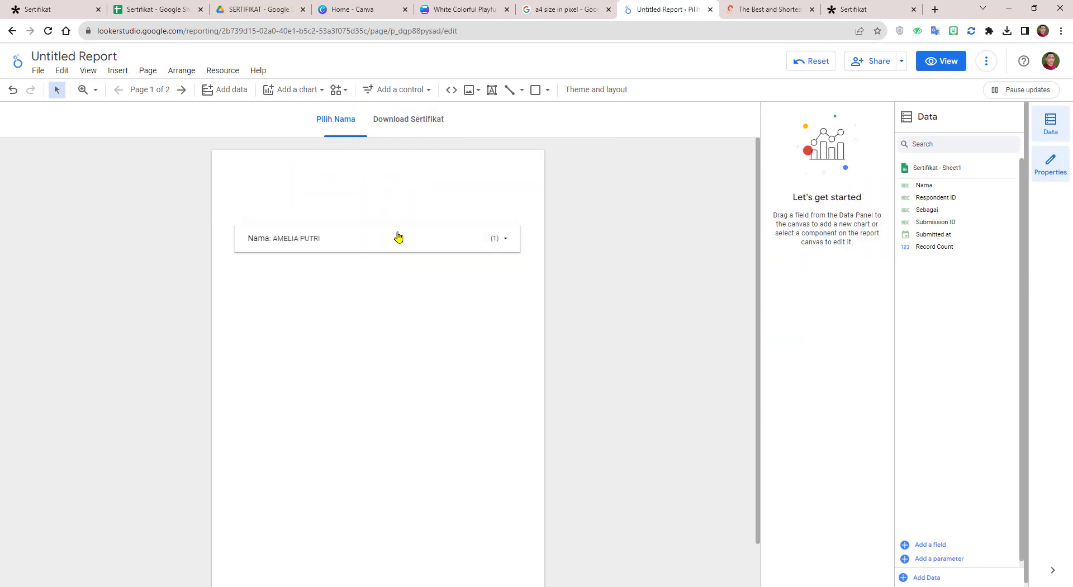
Step: Make the Nama filter report-level, select a single name with ONLY, and check the certificate
click(370, 238)
right_click(370, 239)
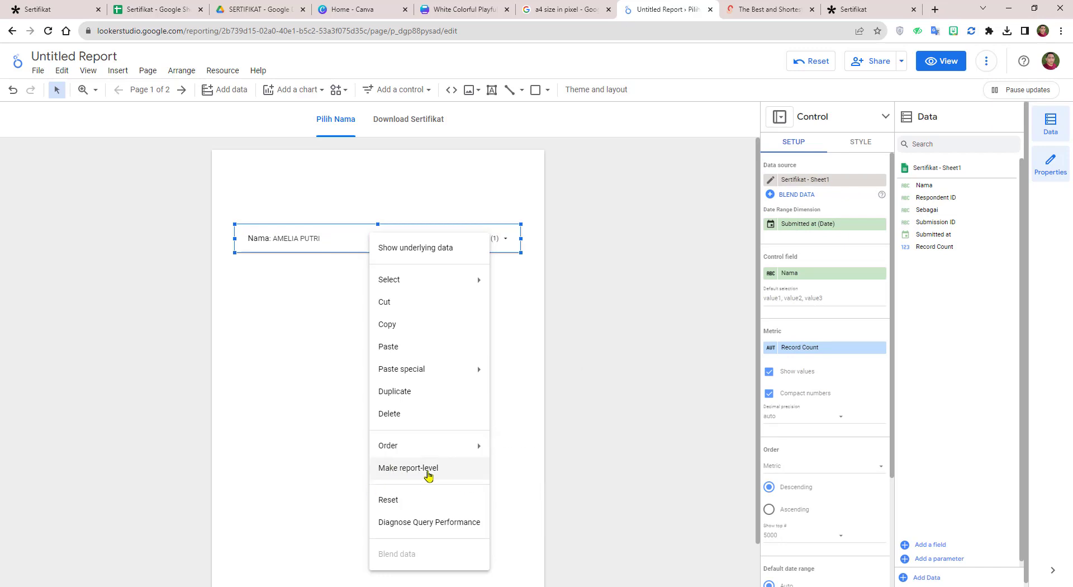
click(428, 474)
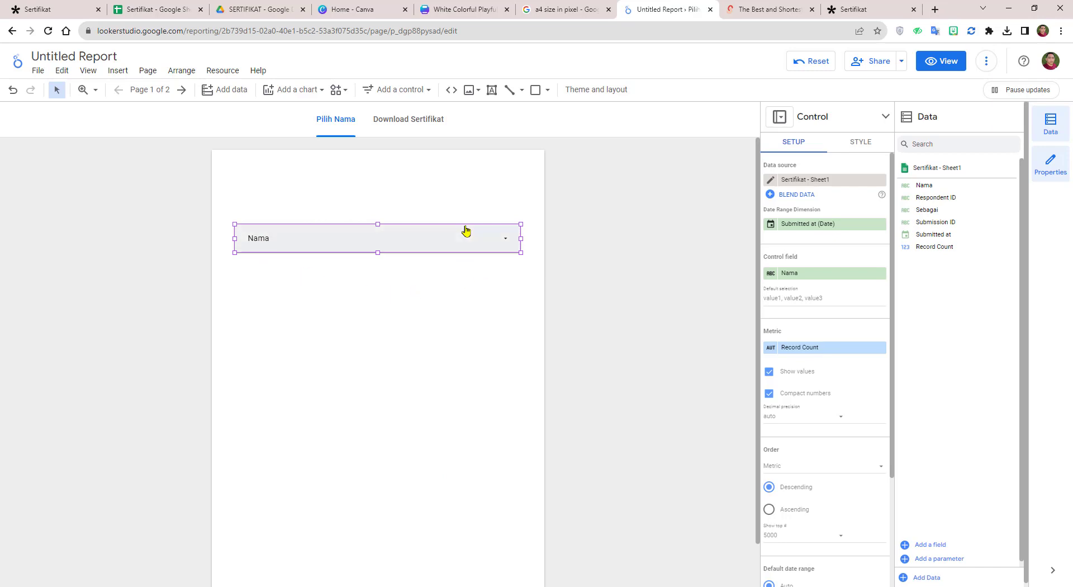
click(509, 244)
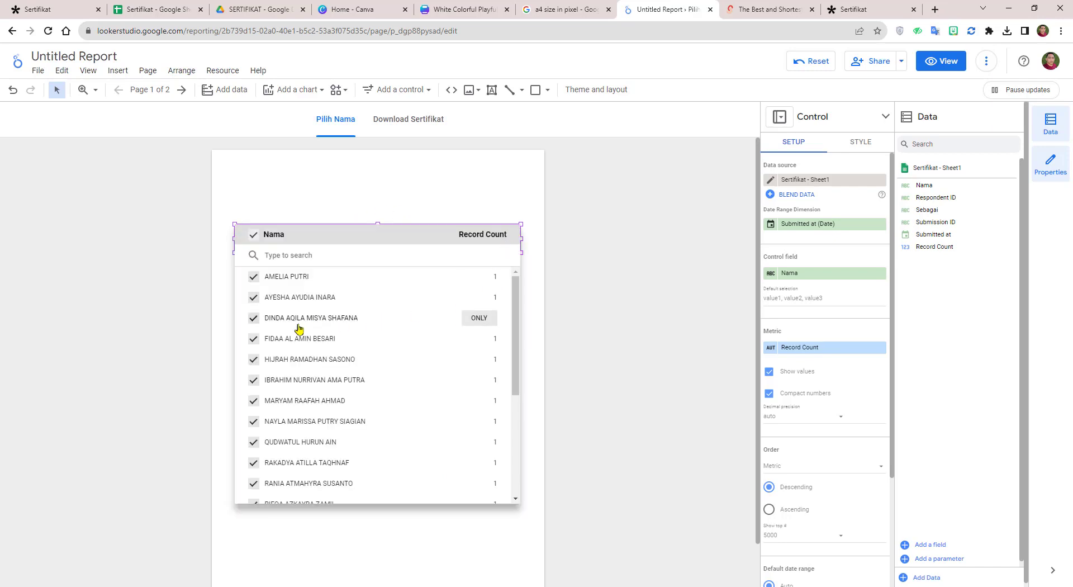
click(479, 318)
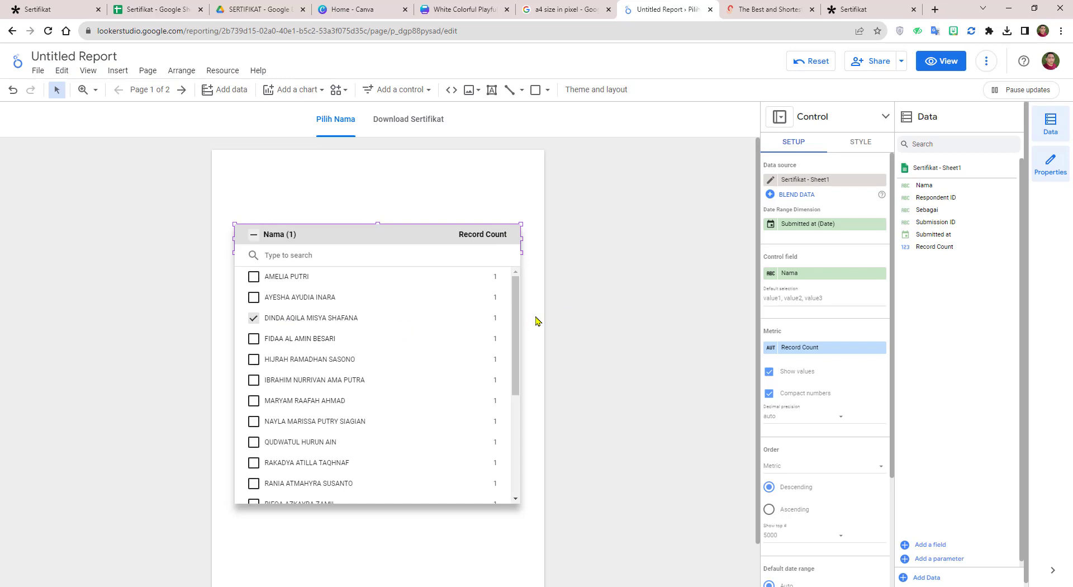
click(535, 321)
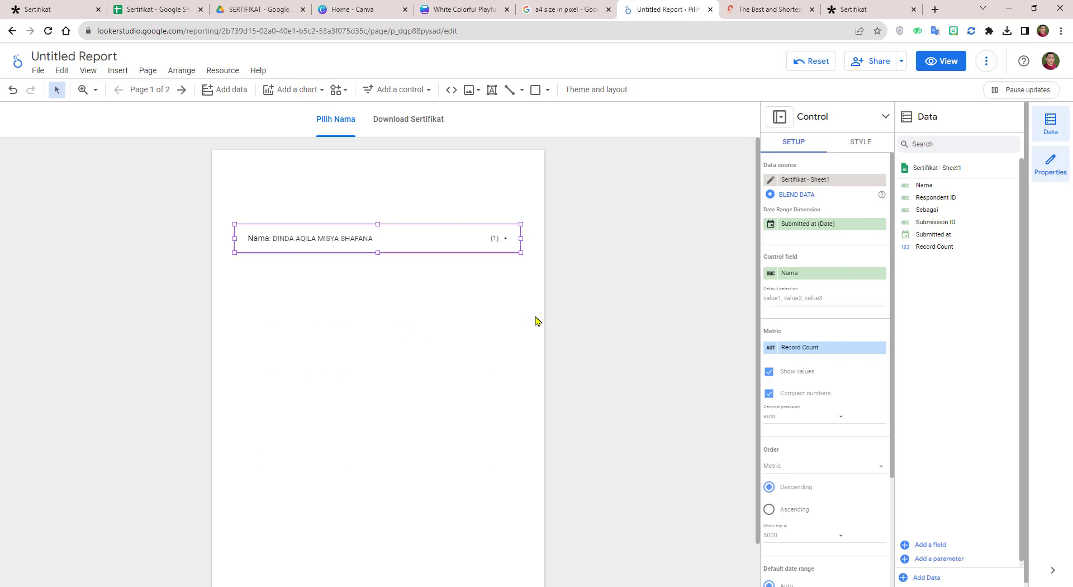
click(424, 124)
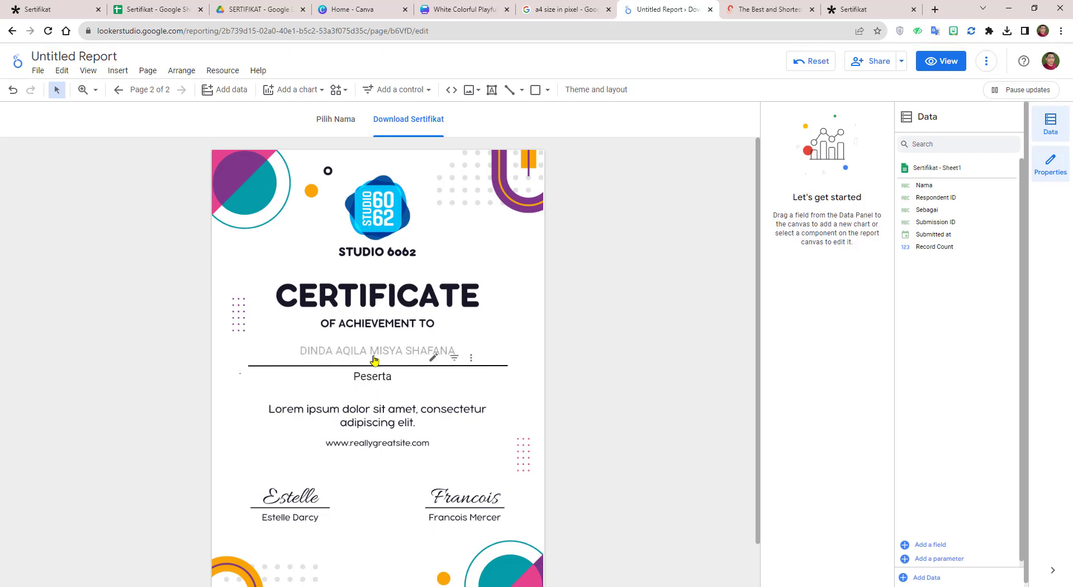
Step: Filter to a different single participant and confirm their name on the certificate
click(337, 120)
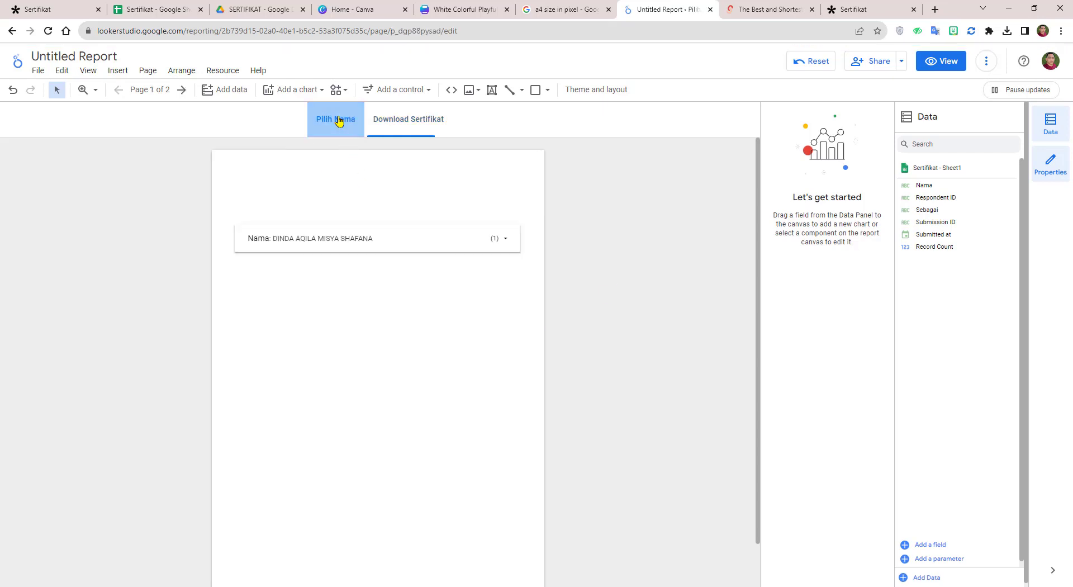
click(483, 244)
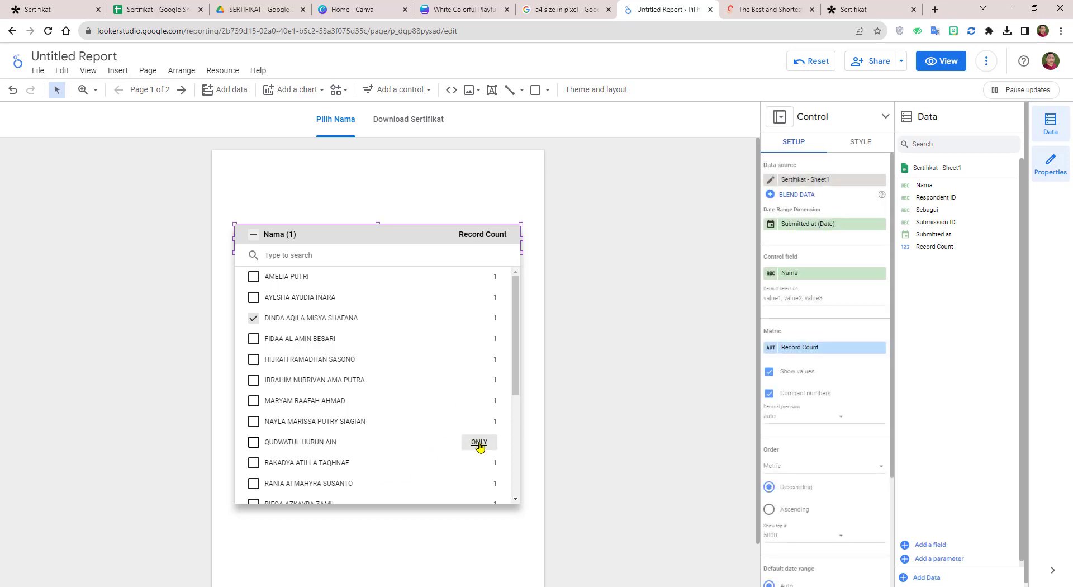
click(479, 442)
click(538, 430)
click(427, 114)
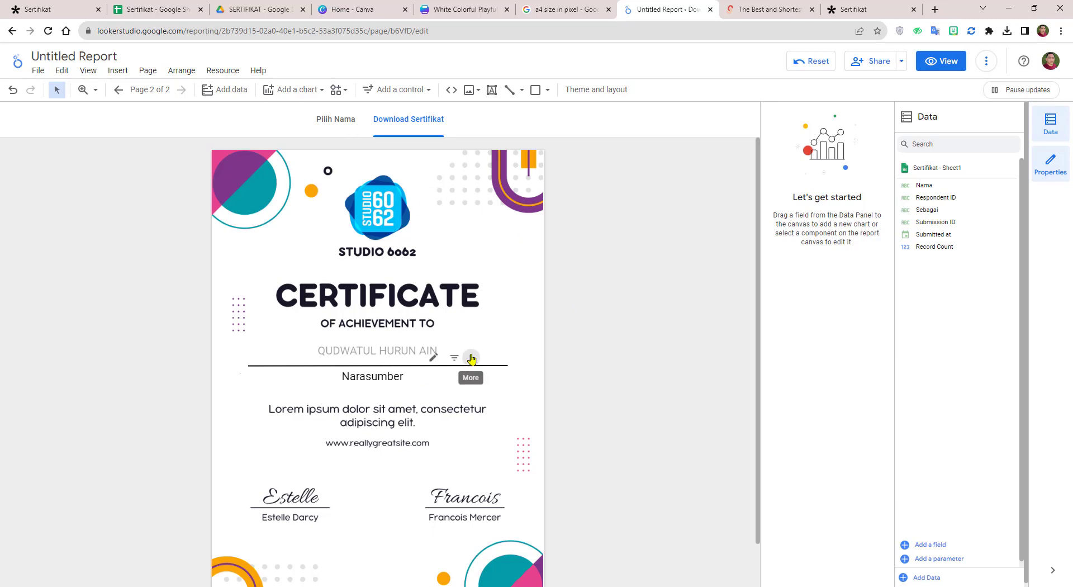
click(335, 121)
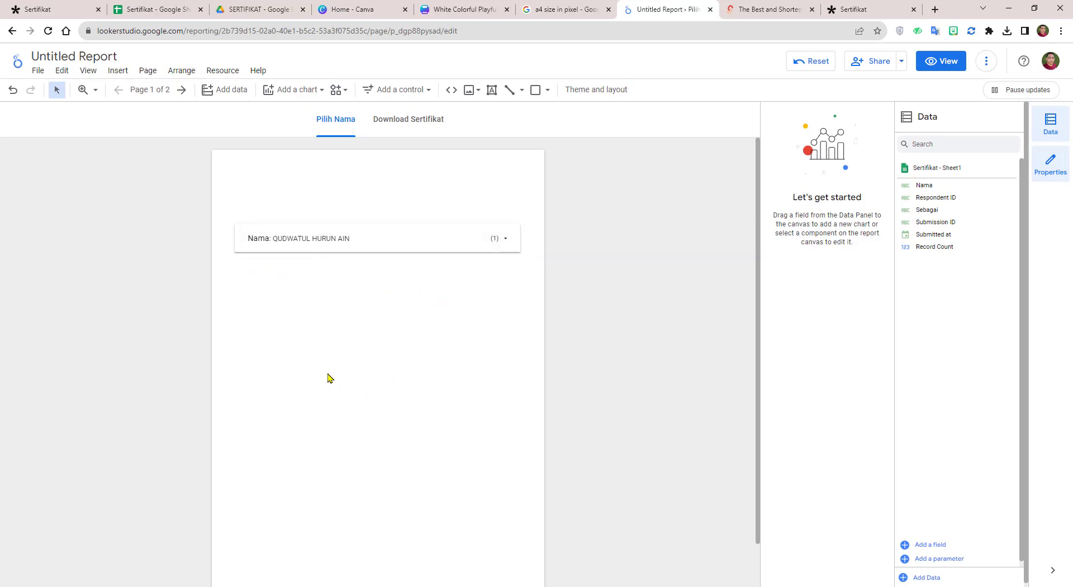
Step: Add a text box below the Nama filter with the pasted PETUNJUK instructions, resized to fit
drag(238, 267, 520, 516)
drag(242, 261, 521, 467)
click(491, 91)
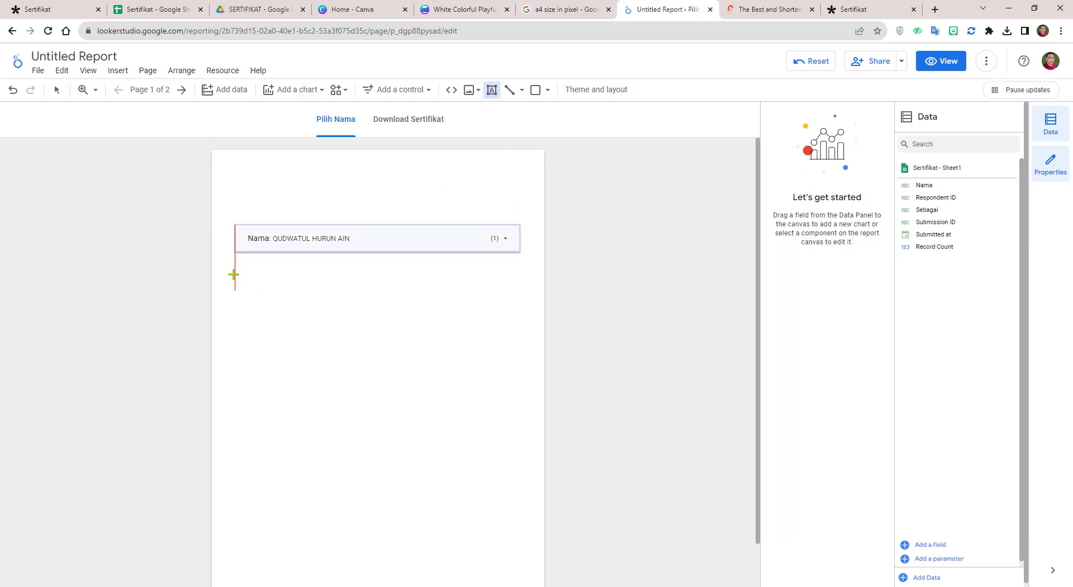
drag(232, 274, 518, 356)
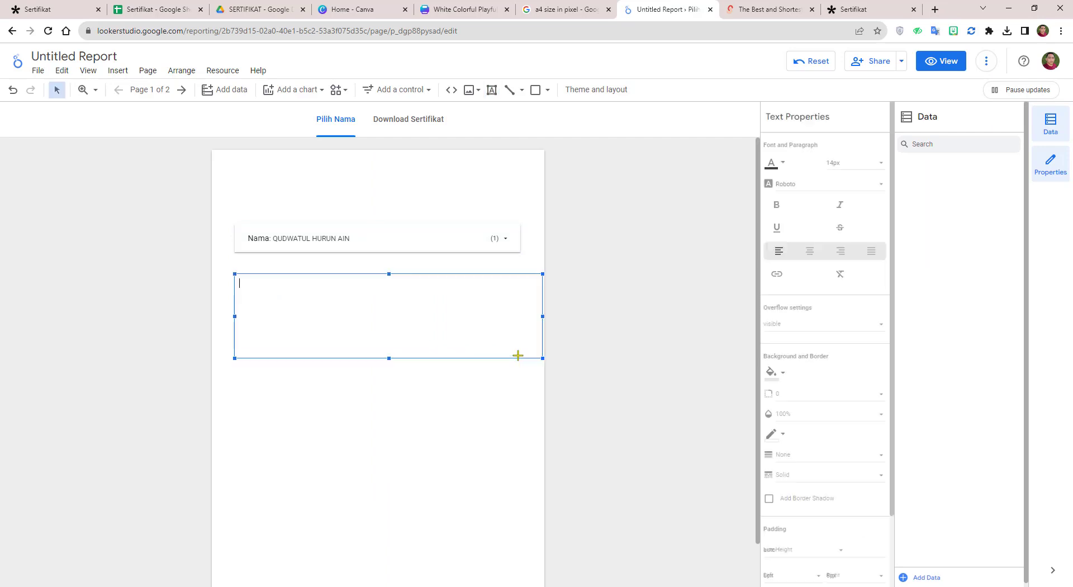
text(PETUNJUK 1. Isi data di formulir (Tunggu data sinkron 15 Menit) 2. Plilih nama pada filter dropdown 3. Pilih menu PRINT SERTIFIKAT di tab atas 4. Klik Kanan di luar area desain sertifikat 5. Download Page as PDF 6. Pilih Select Pages - Centang PRINT SERTIFIKAT)
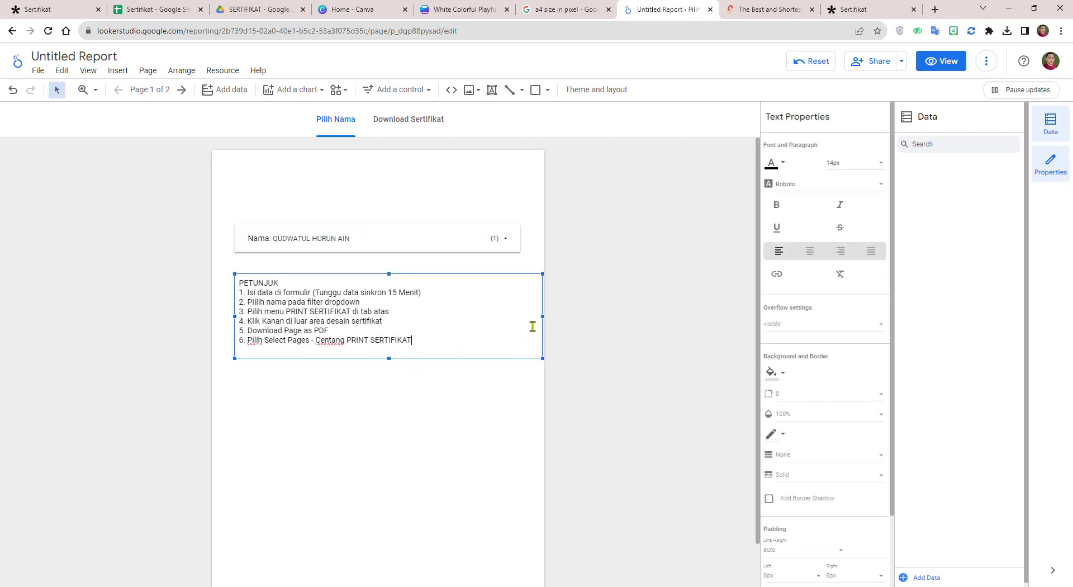
drag(542, 316, 521, 315)
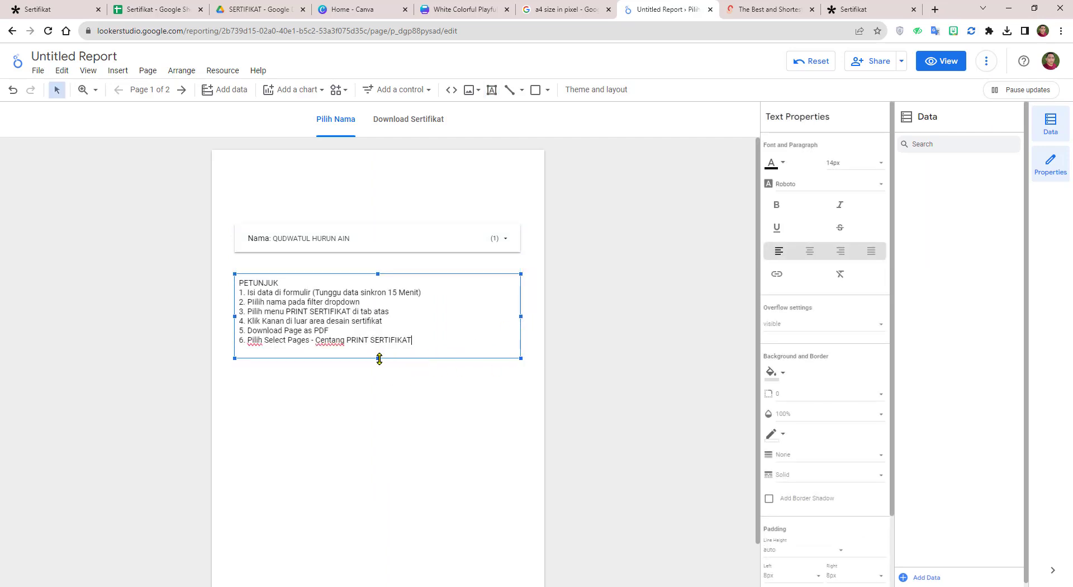
drag(380, 358, 380, 391)
Step: Set the PETUNJUK instruction text to 20px font size
mouse_move(454, 340)
mouse_down()
mouse_move(246, 283)
mouse_move(293, 272)
mouse_up()
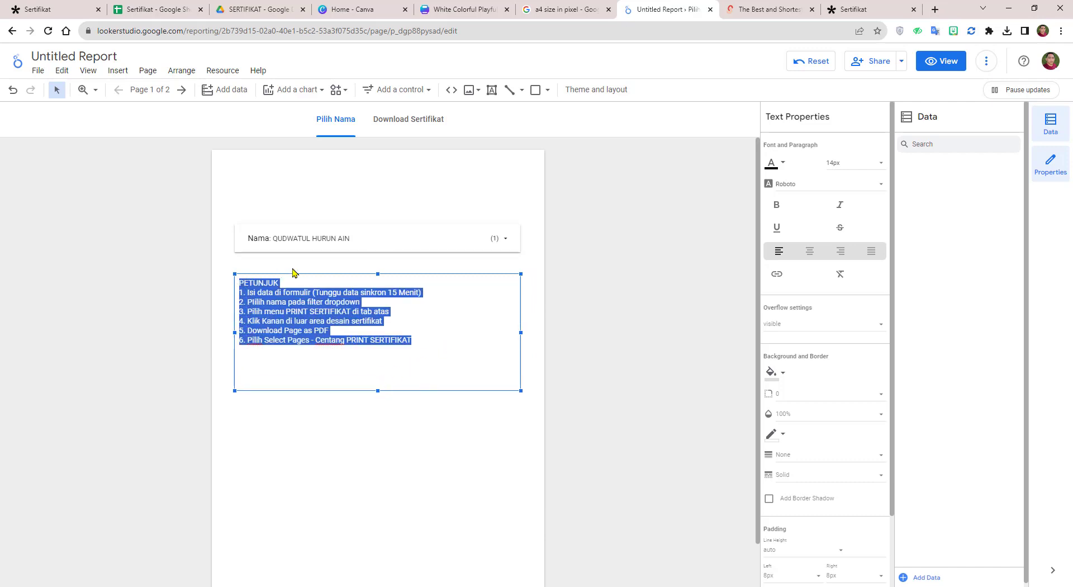
click(879, 165)
click(859, 244)
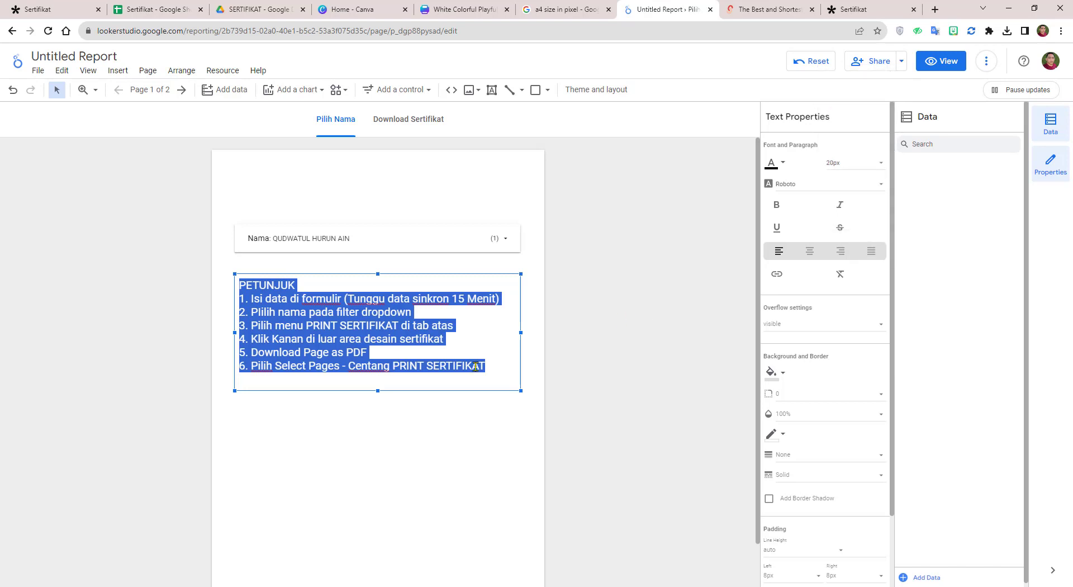
click(590, 408)
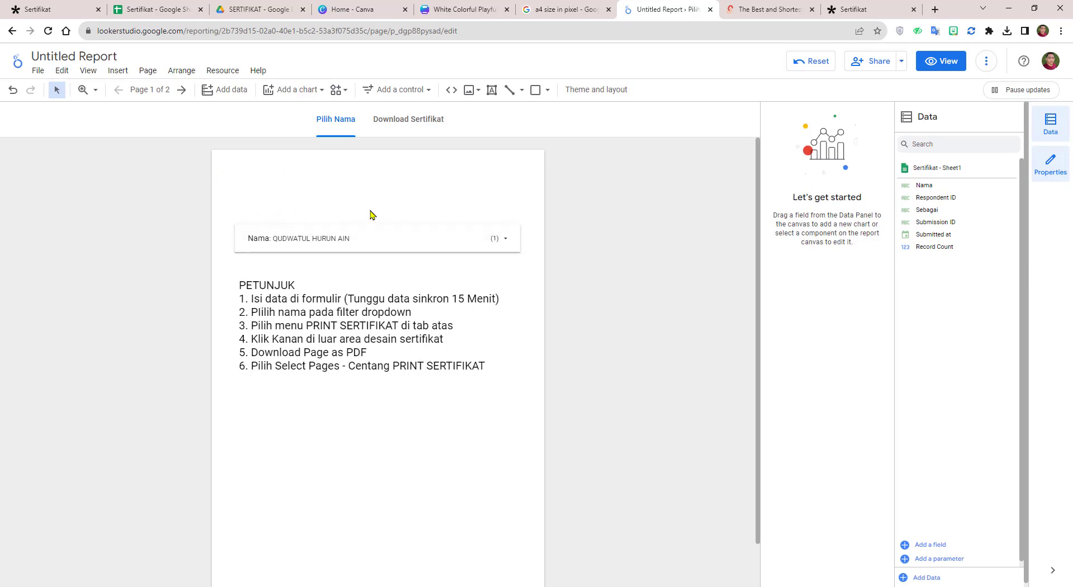
Step: Copy the Tally form's web address from its browser tab and return to the report
click(853, 9)
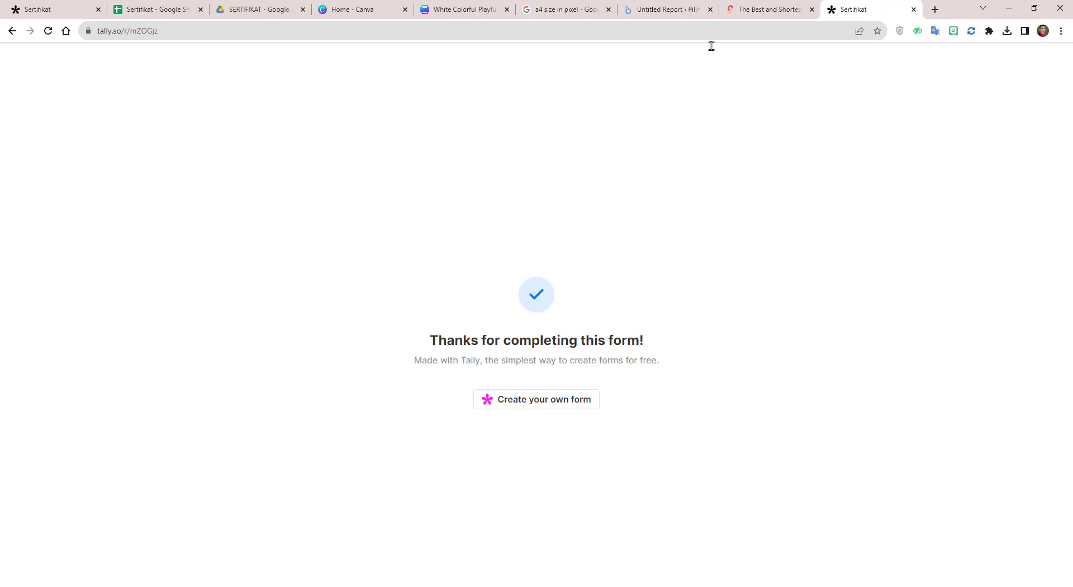
click(301, 31)
right_click(301, 31)
click(338, 96)
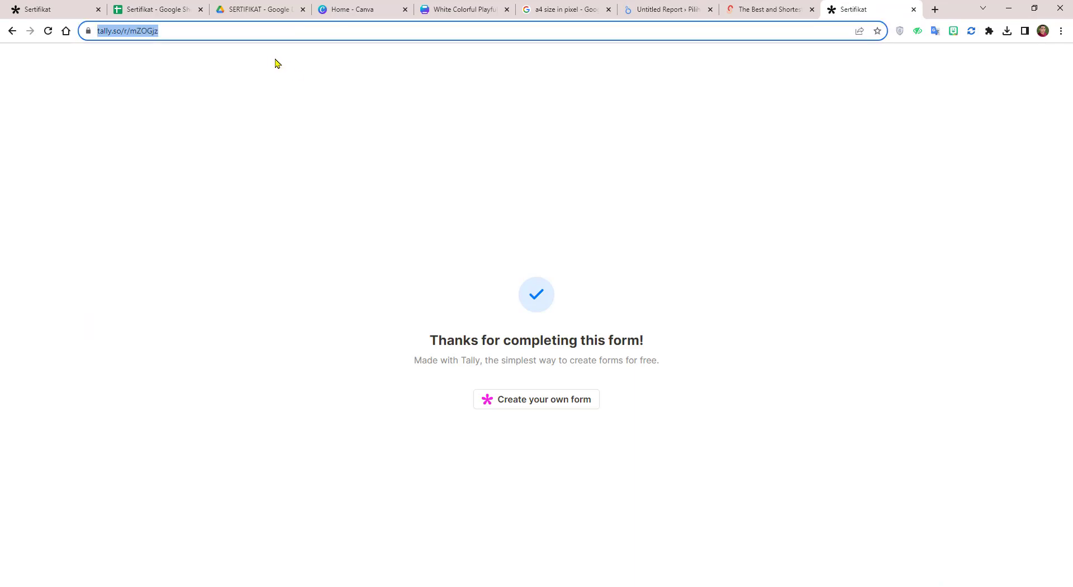
click(664, 8)
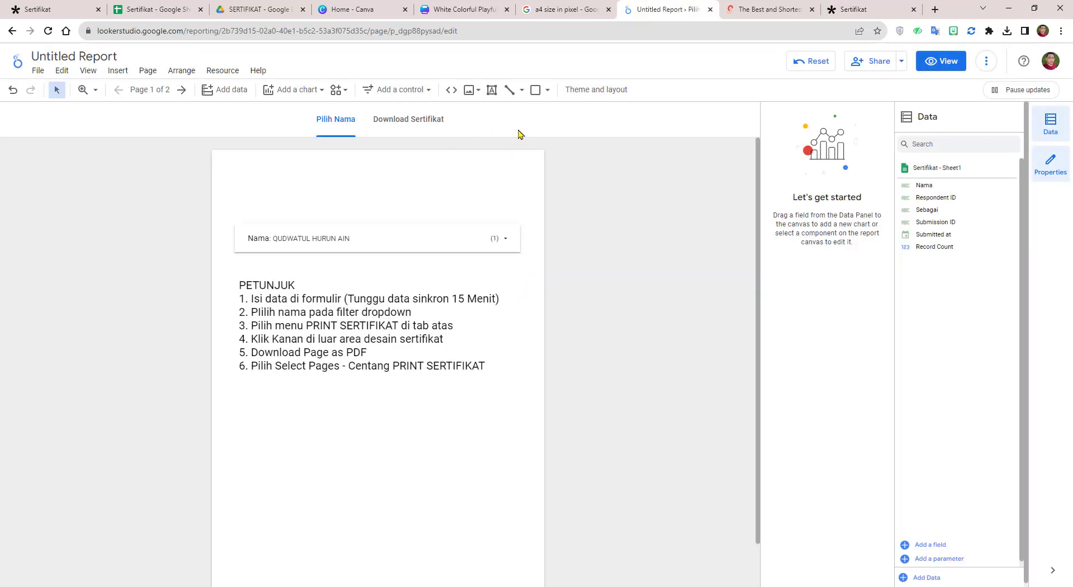
click(492, 90)
Step: Add a FORMULIR text box above the filter, linked to the Tally form URL, opening in a new tab
click(313, 185)
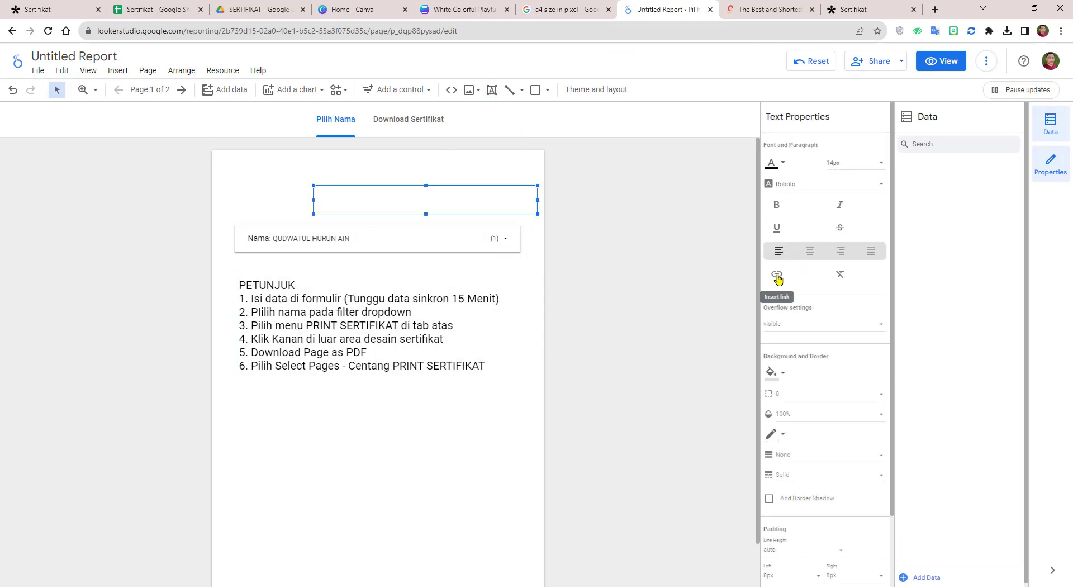
click(778, 279)
click(475, 294)
text(FORMULIR)
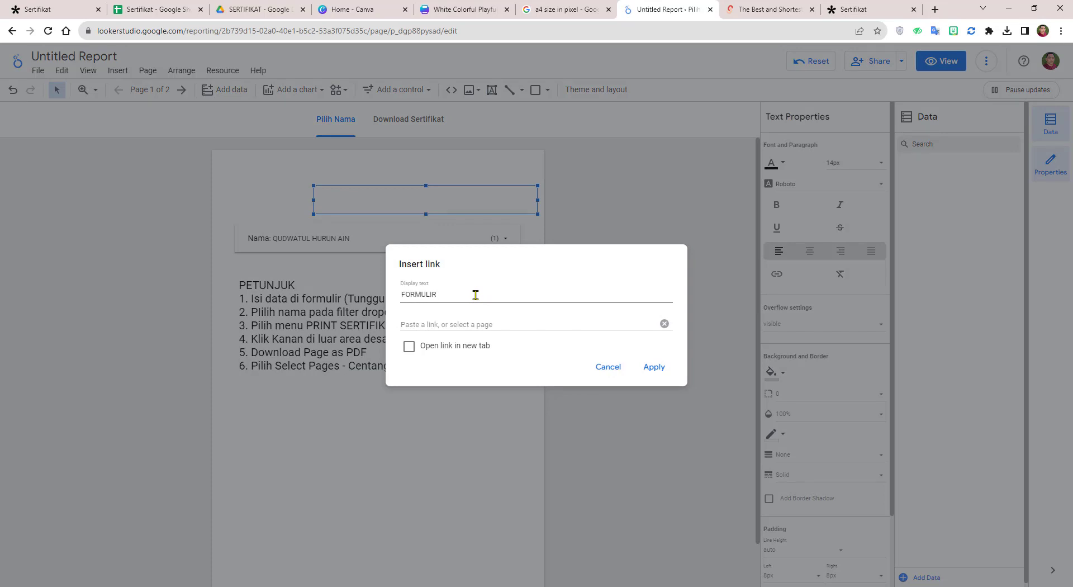
click(482, 322)
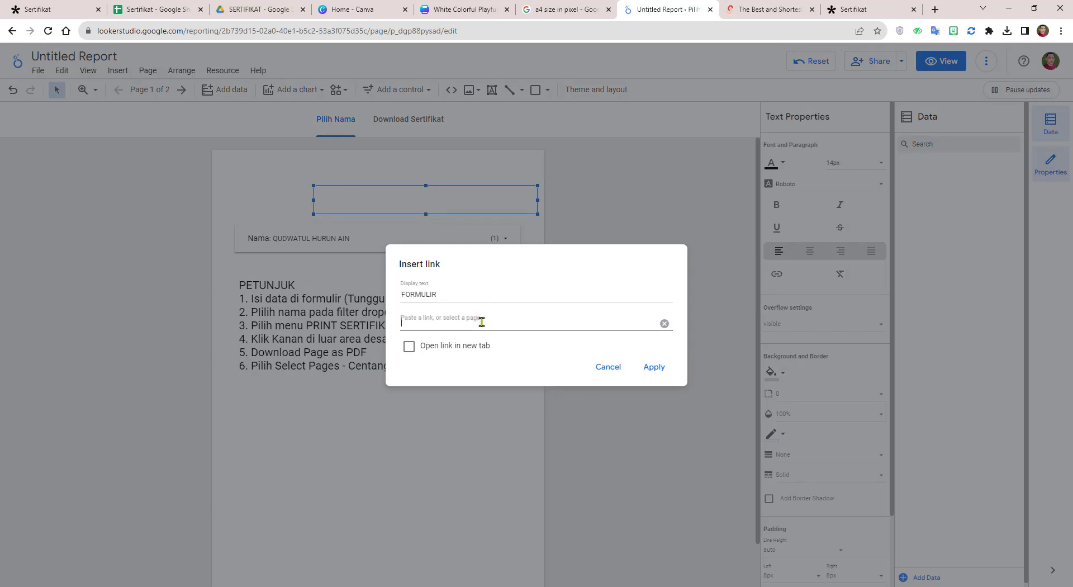
key(ctrl+v)
click(538, 295)
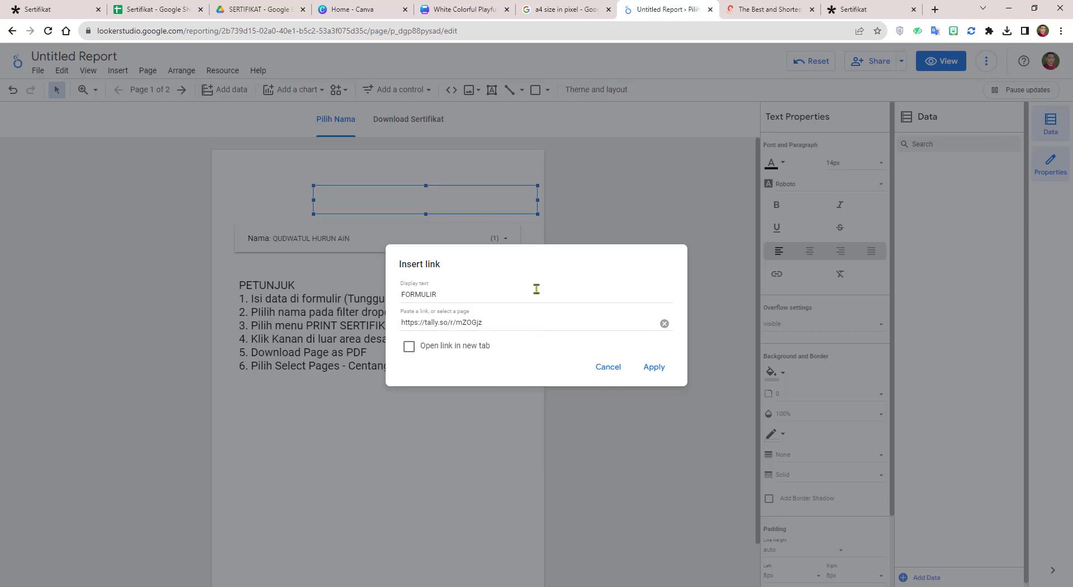
click(409, 346)
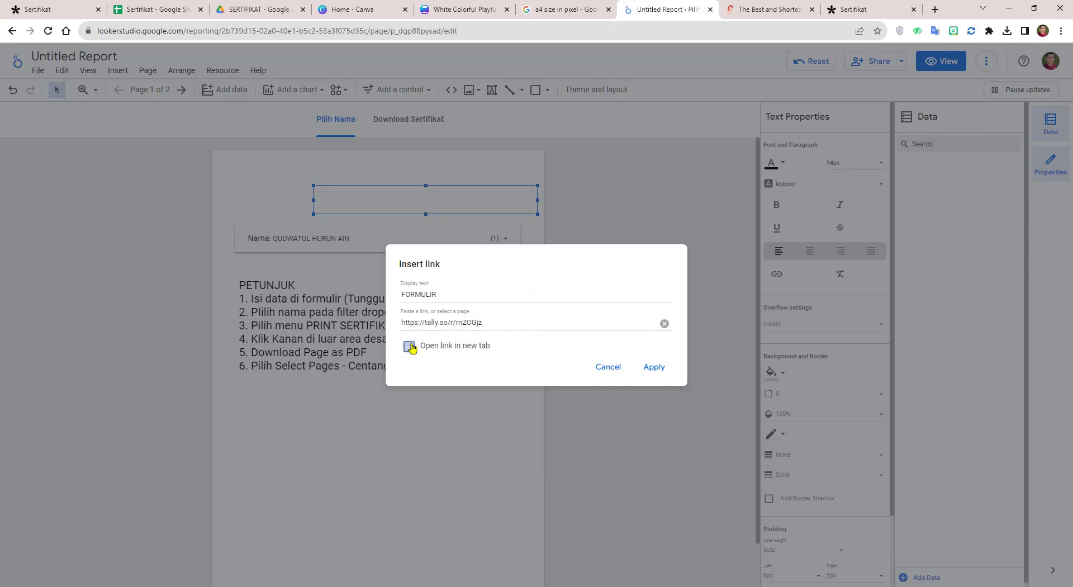
click(656, 369)
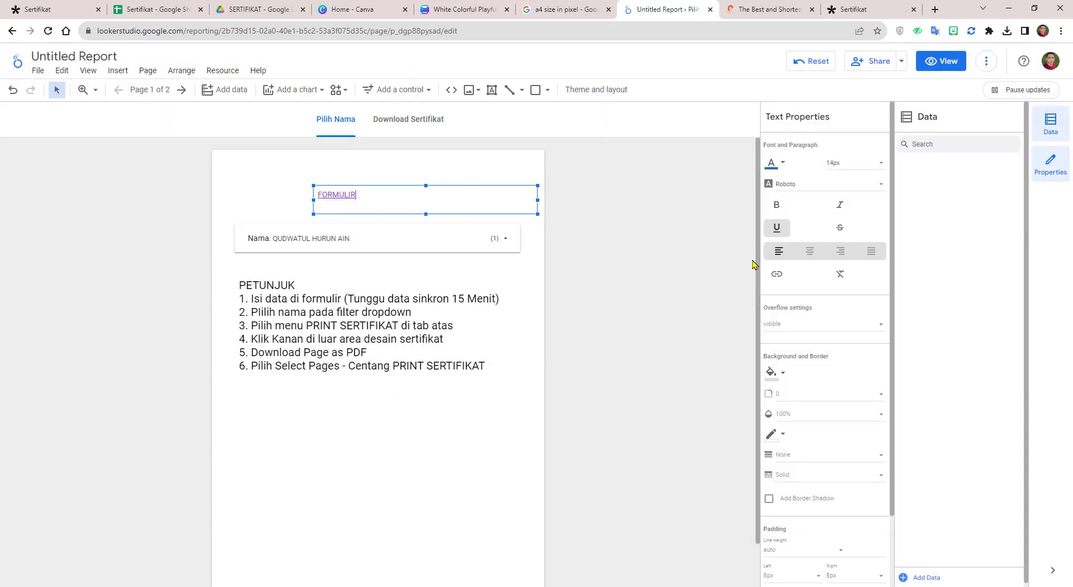
Step: Make the FORMULIR text centred, bold and 20px
drag(397, 193, 293, 196)
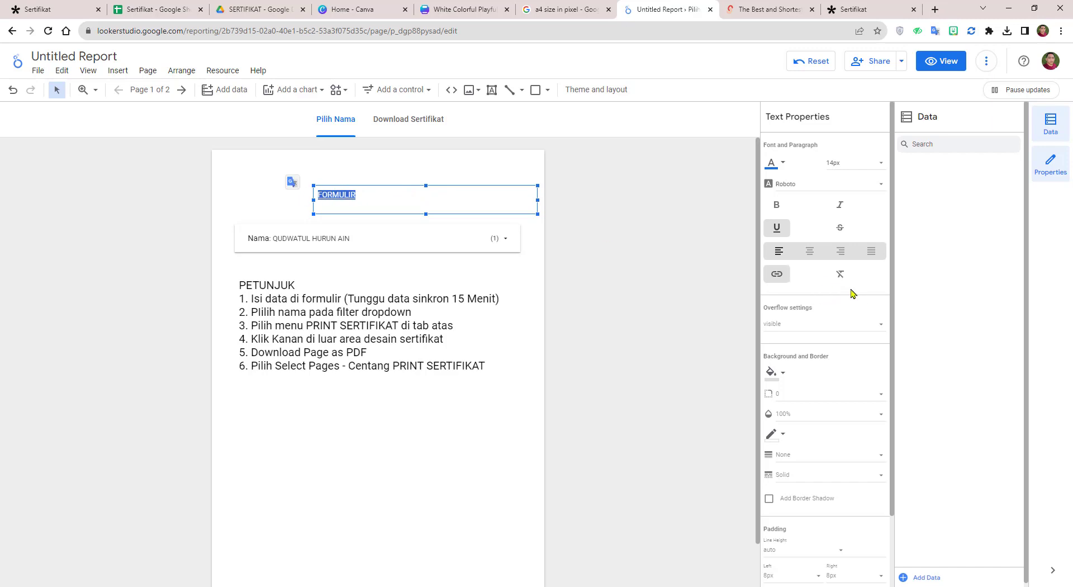
click(810, 254)
click(777, 205)
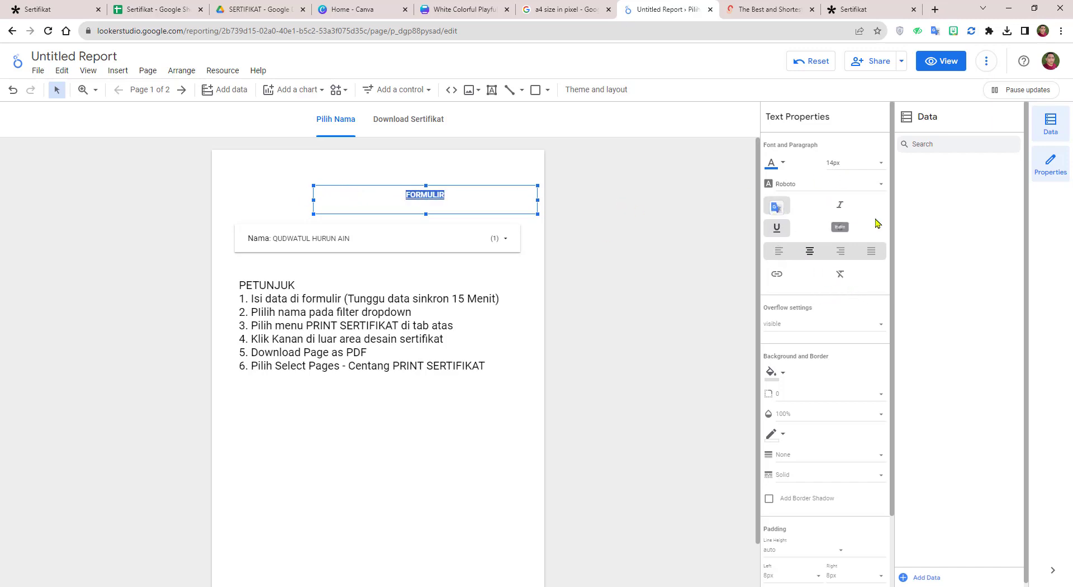
click(882, 165)
click(850, 249)
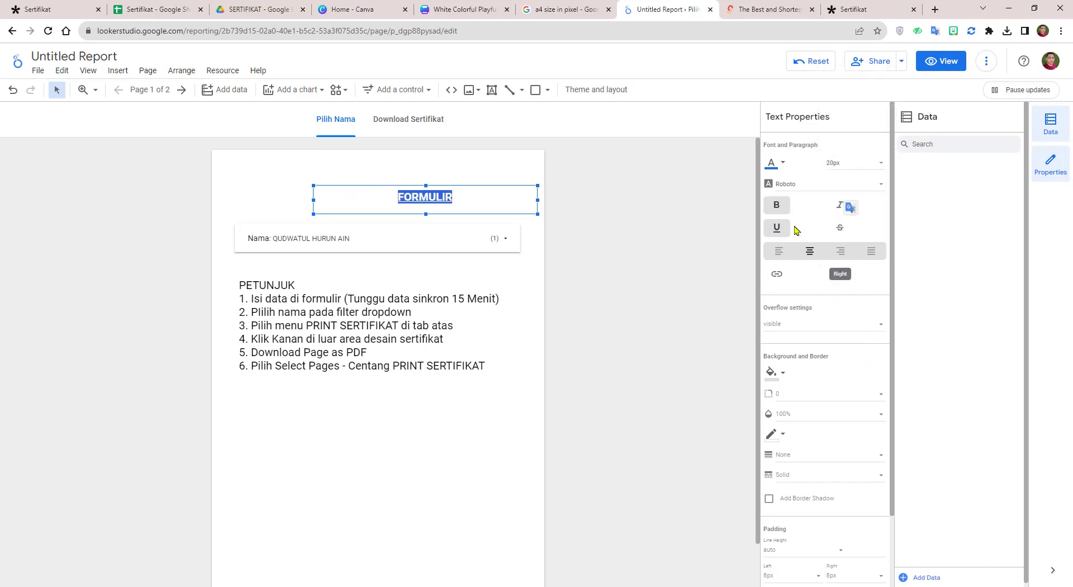
Step: Align the FORMULIR box with an indigo background, white text, and a shorter height
mouse_move(479, 187)
mouse_down()
mouse_move(401, 192)
mouse_move(521, 205)
mouse_up()
click(784, 373)
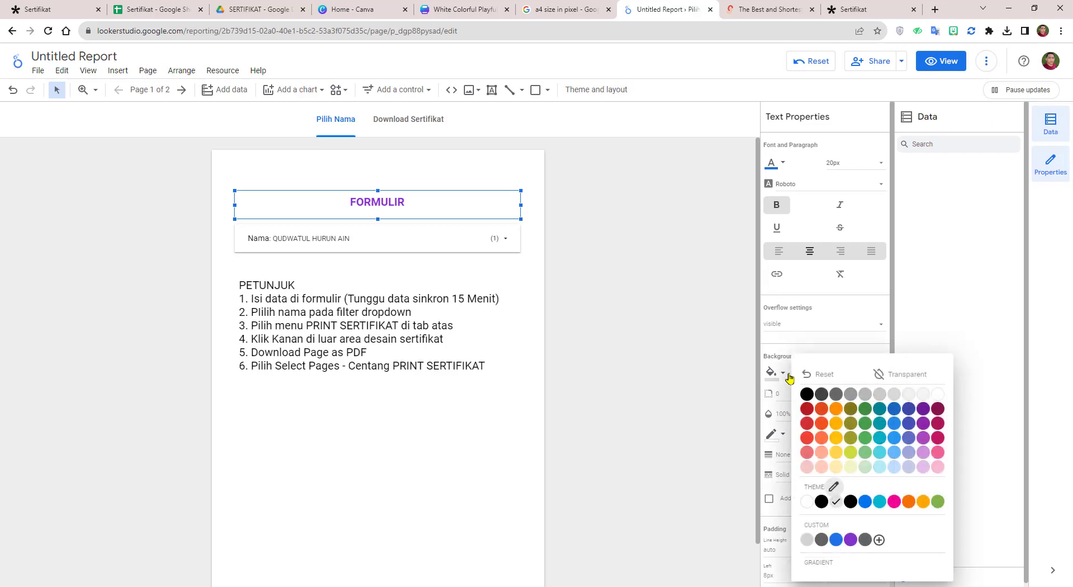
click(909, 414)
click(783, 162)
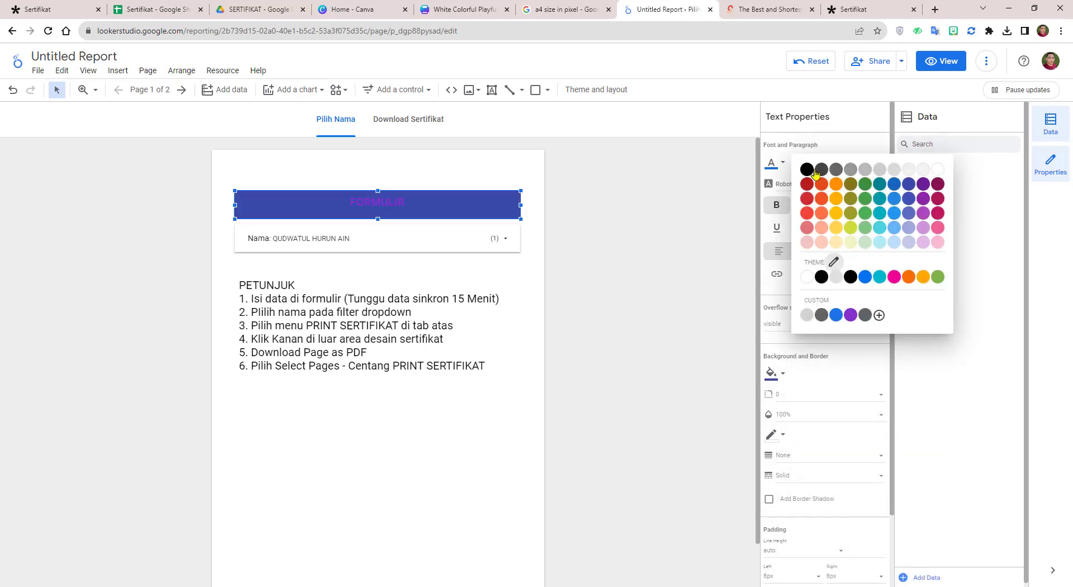
click(938, 173)
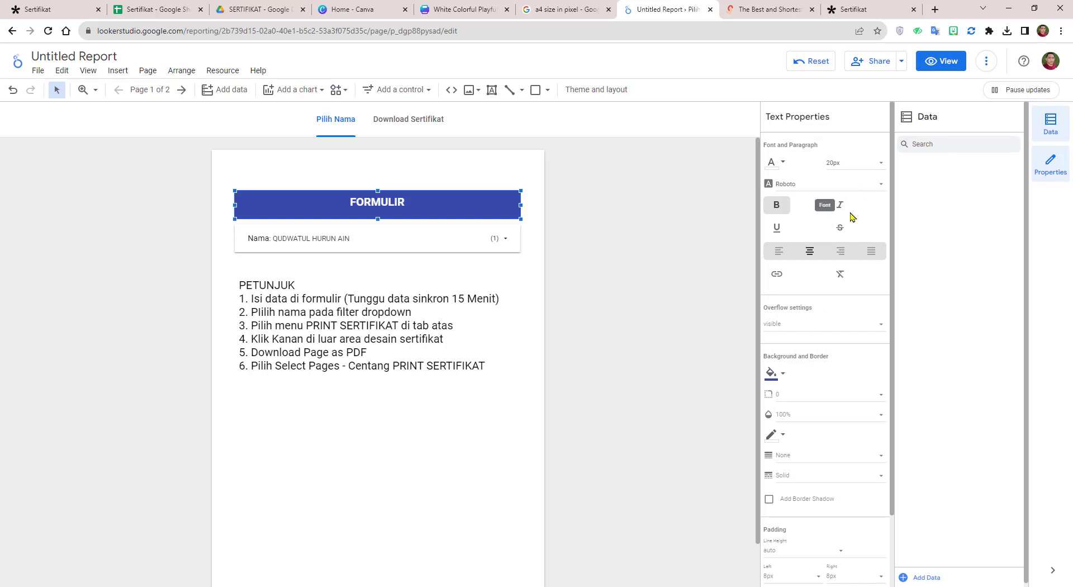
drag(378, 219, 378, 213)
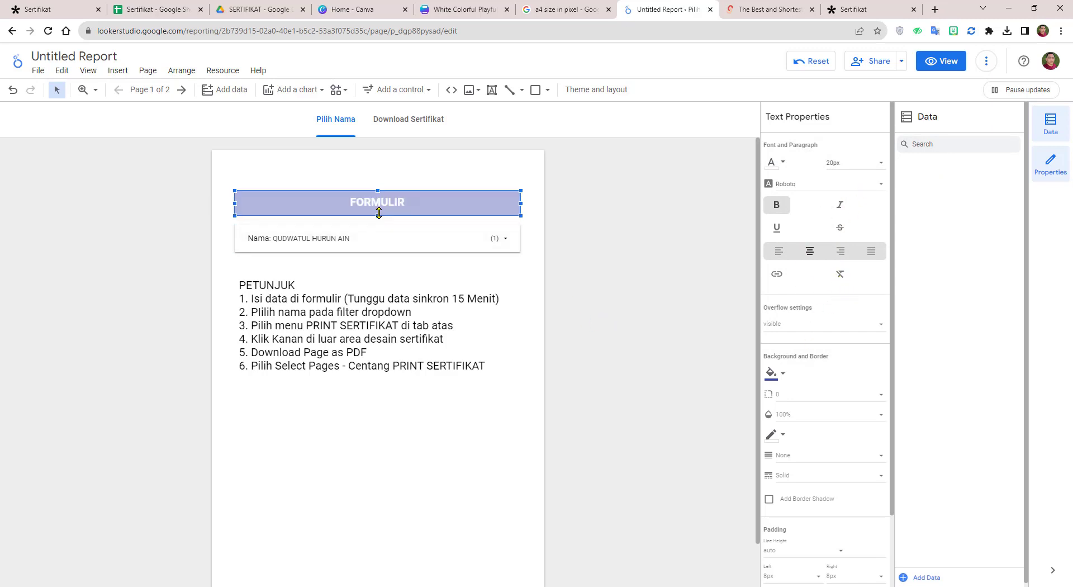
click(590, 250)
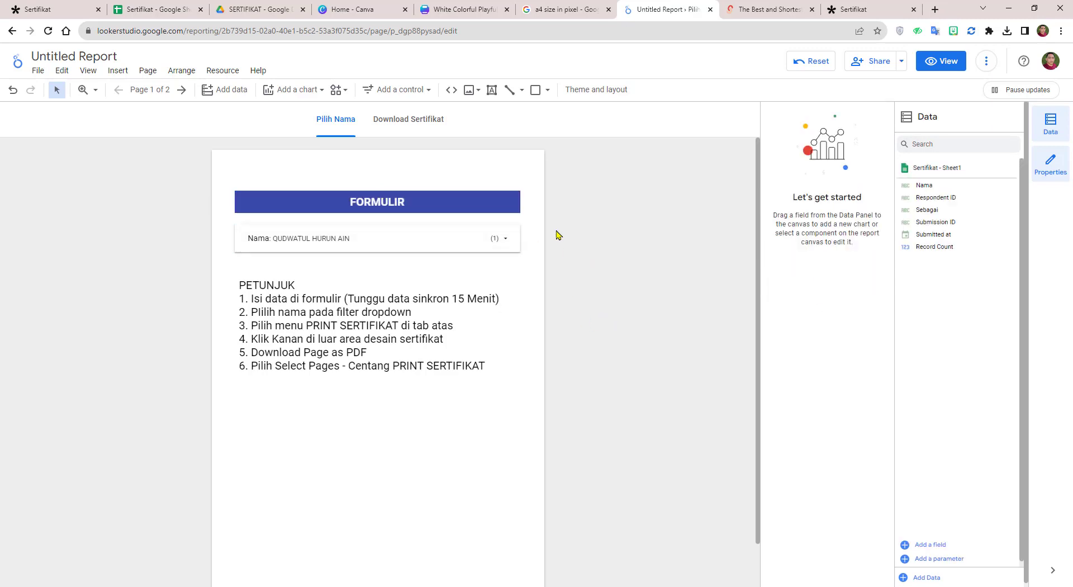
Step: Move the Nama filter and PETUNJUK instructions up, centred under FORMULIR
drag(398, 242, 400, 242)
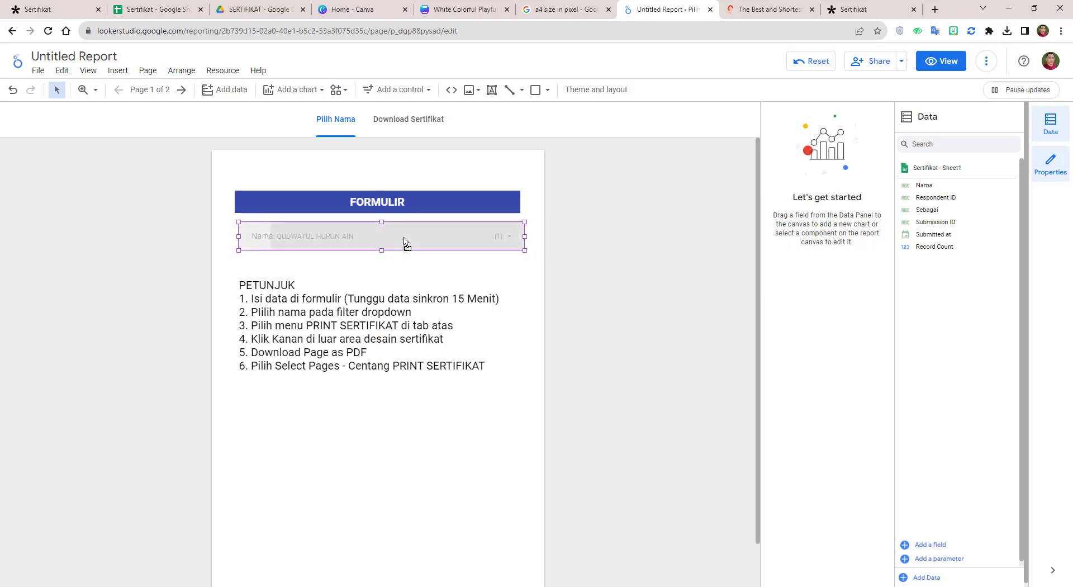
click(539, 280)
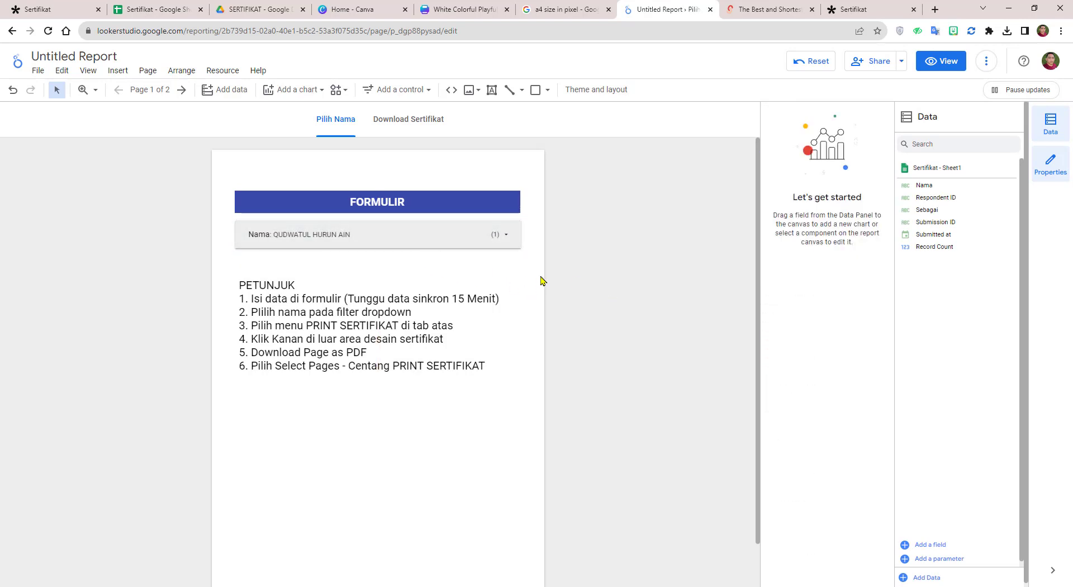
drag(393, 276, 395, 265)
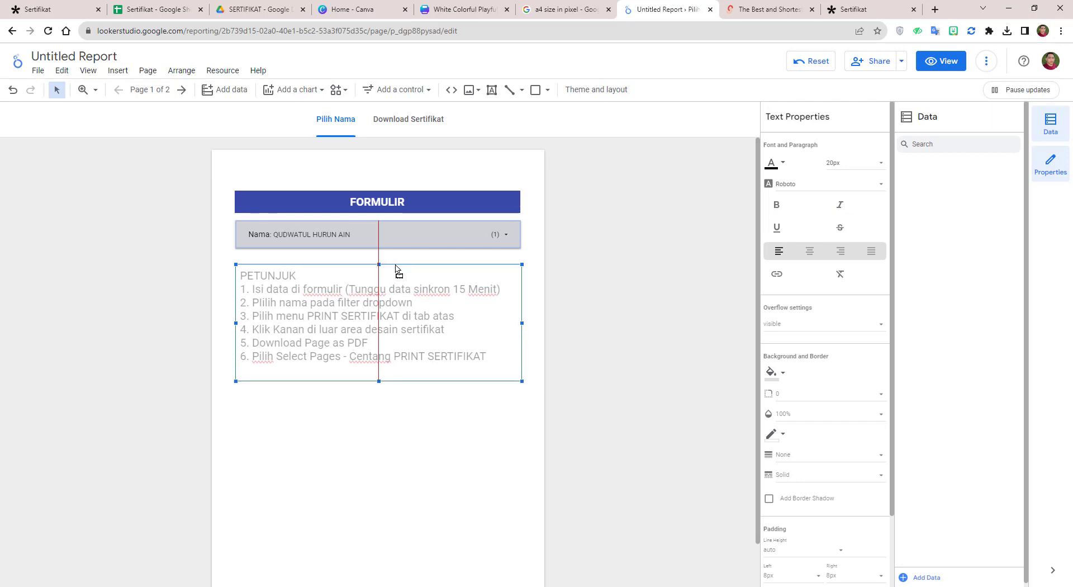
click(574, 320)
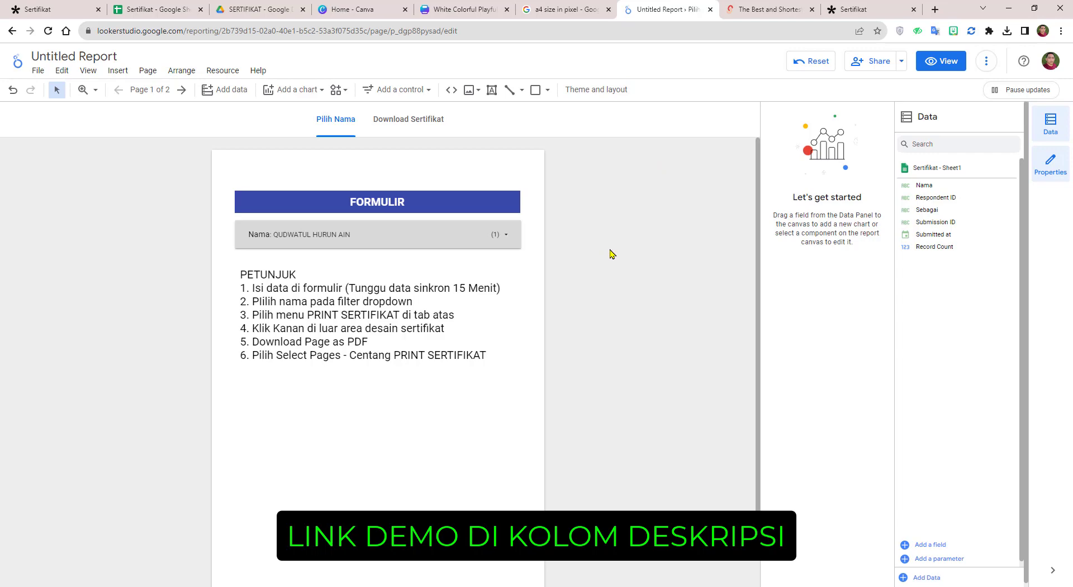
Step: Change the report's link access from Restricted to Public, copy the link, and save
click(876, 67)
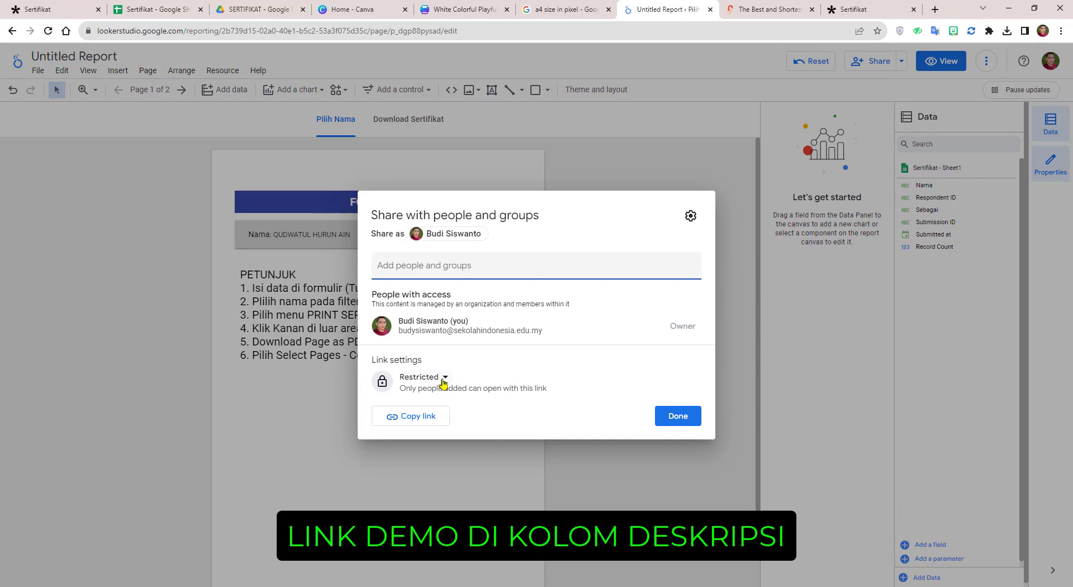
click(441, 378)
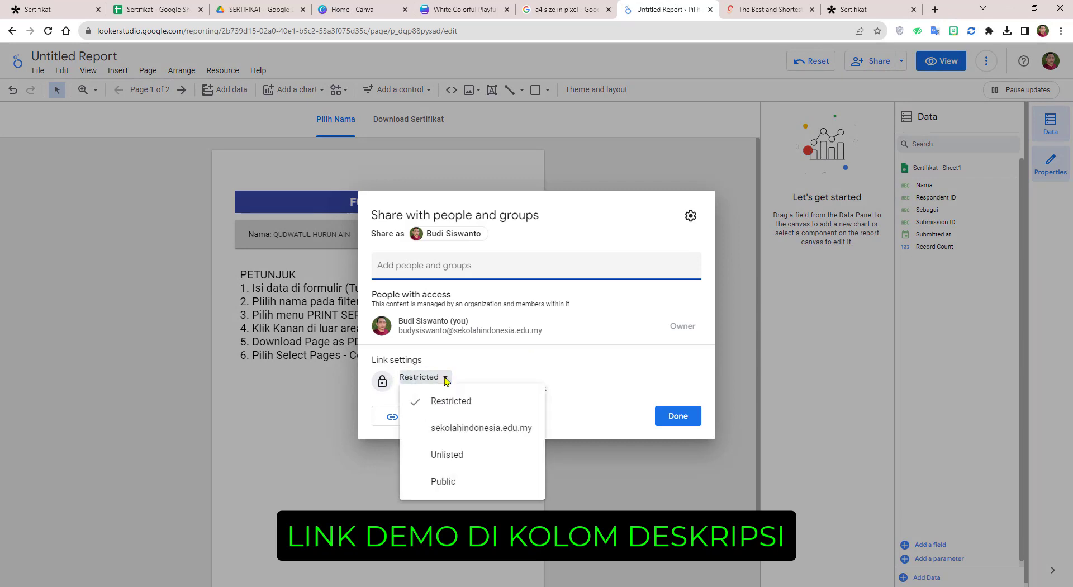
click(470, 482)
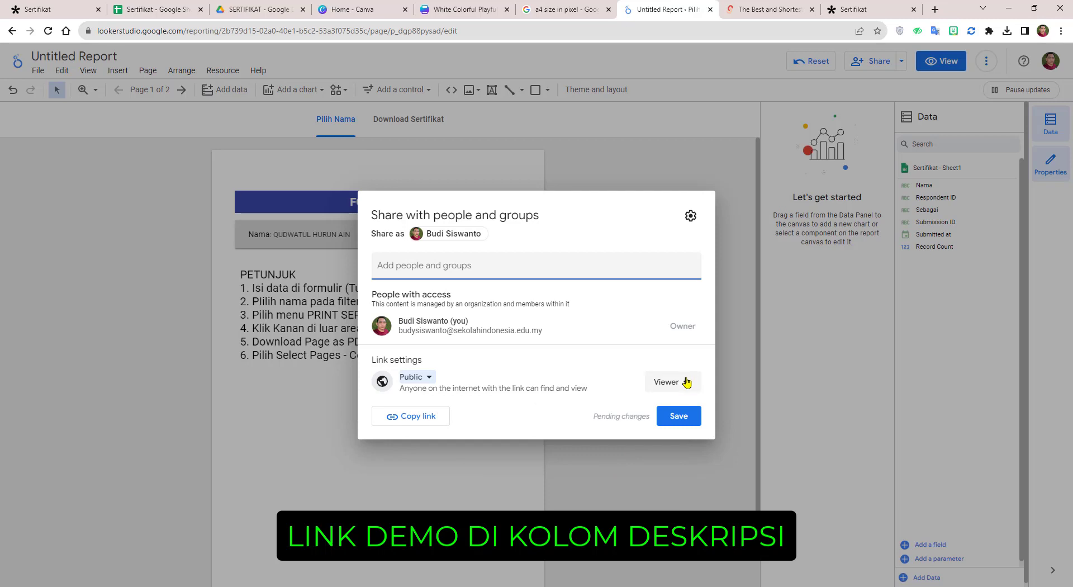
click(407, 419)
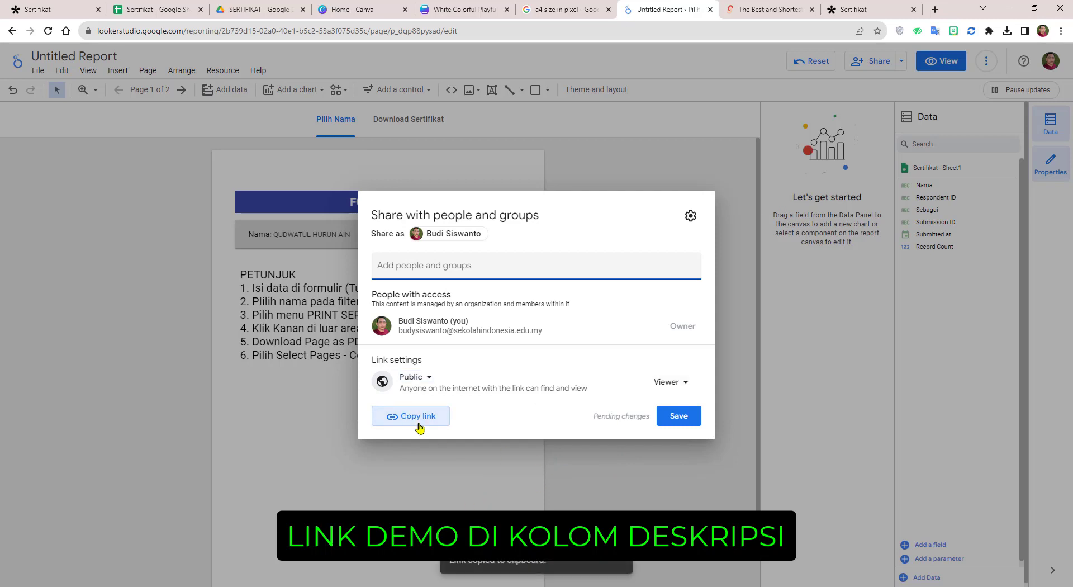
click(691, 419)
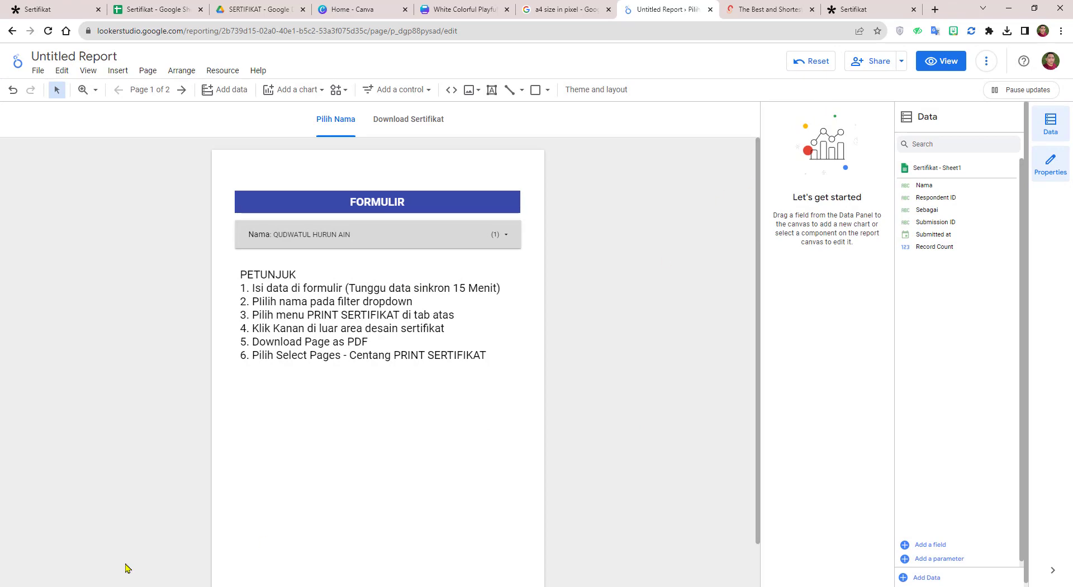
Step: Launch Firefox and load the pasted public report link
key(super)
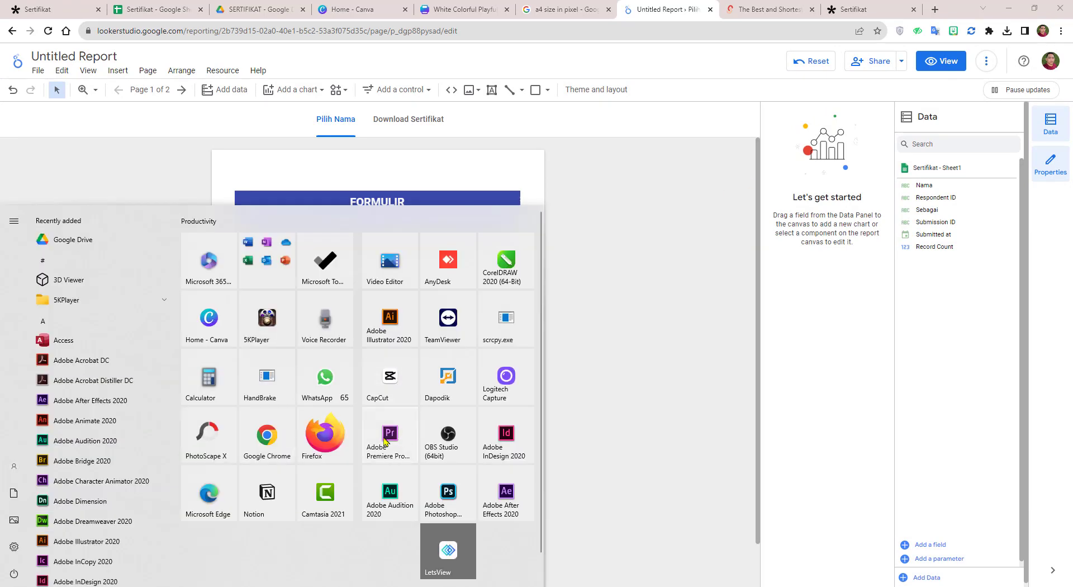
click(324, 434)
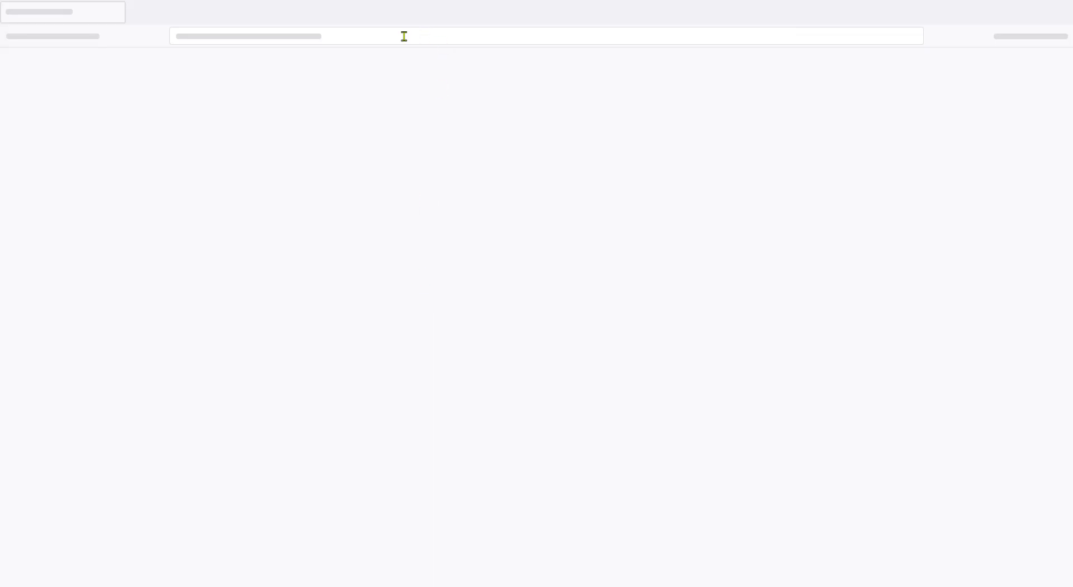
right_click(402, 35)
click(443, 118)
key(Return)
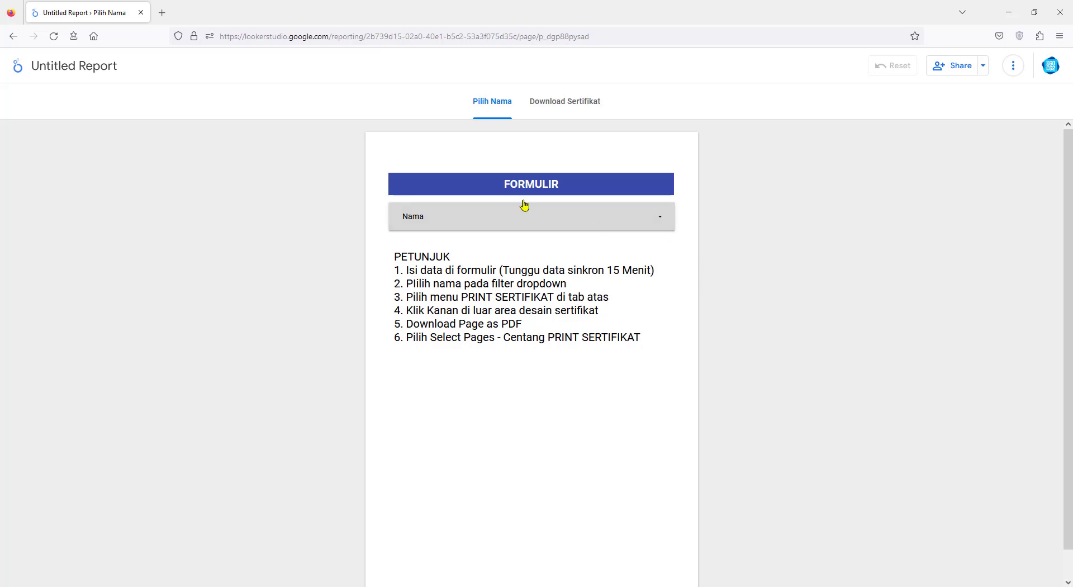
Step: Narrow the Nama filter to a single participant using ONLY
click(657, 216)
scroll(581, 330, down, 5)
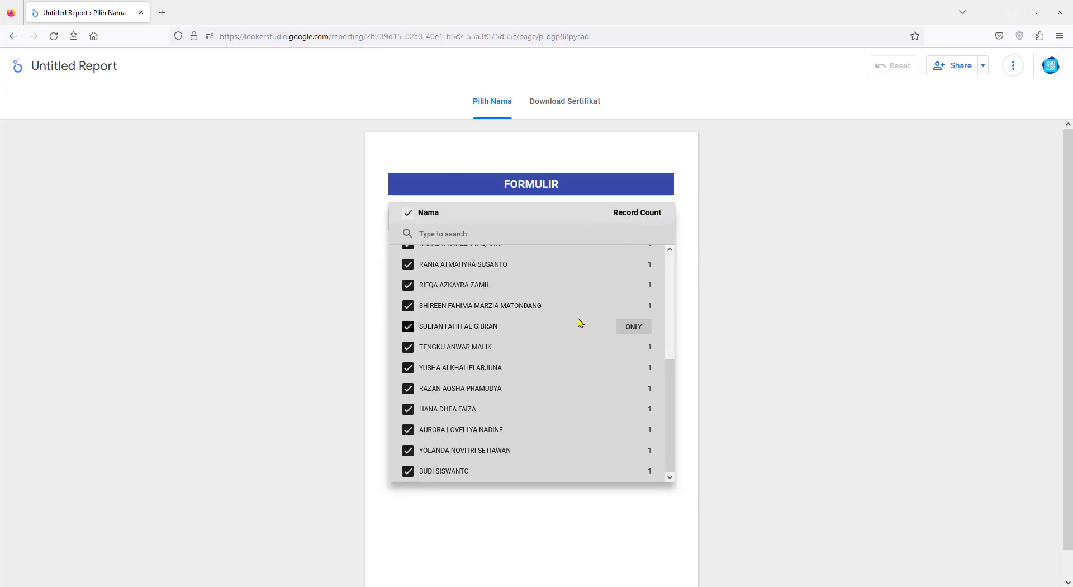
click(634, 430)
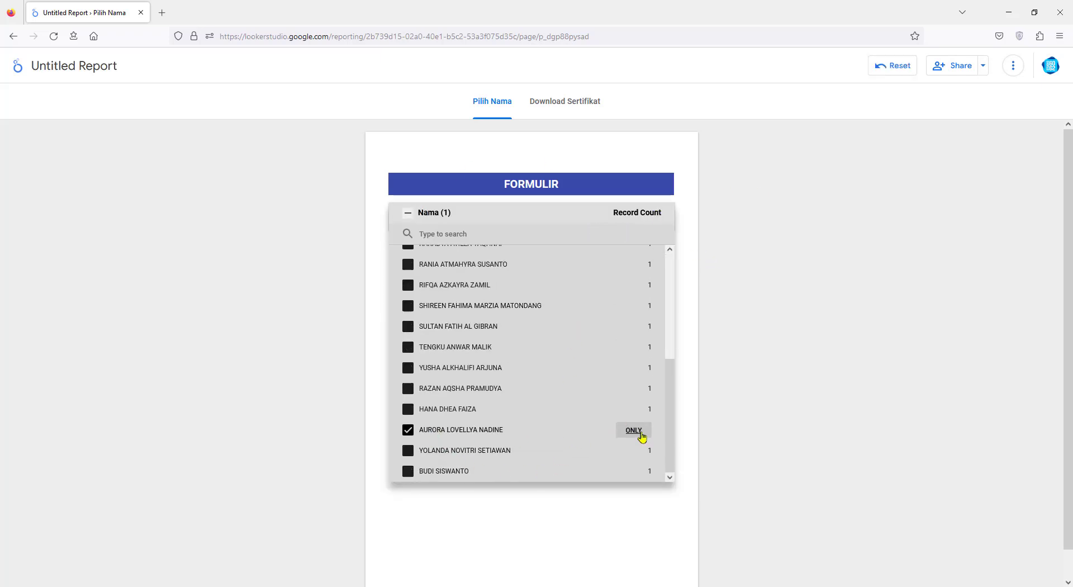
click(696, 416)
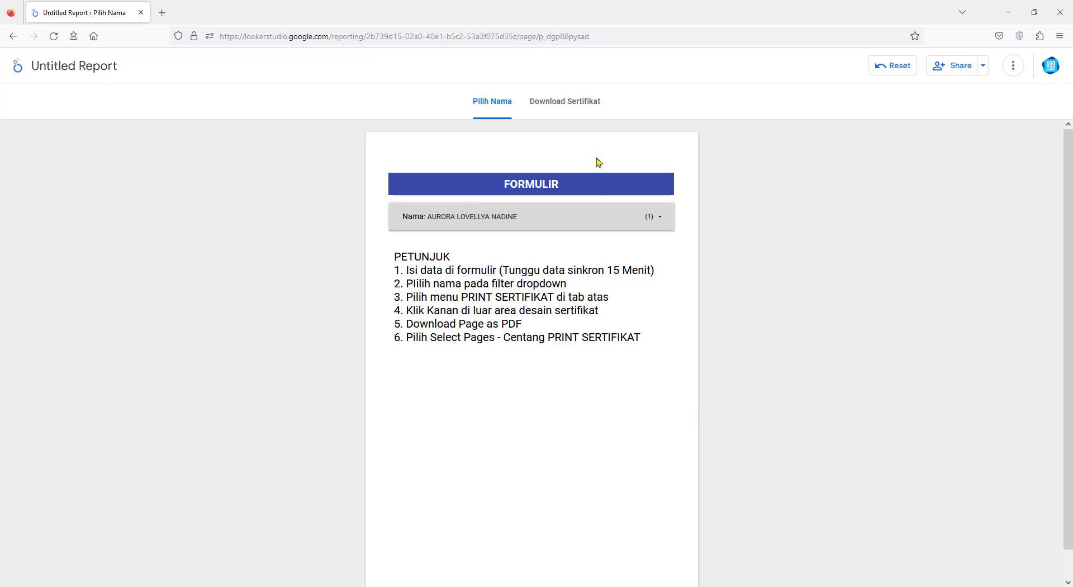
Step: View the participant's certificate on Download Sertifikat, check the share/download menu, revisit Pilih Nama step 4, and return
click(568, 104)
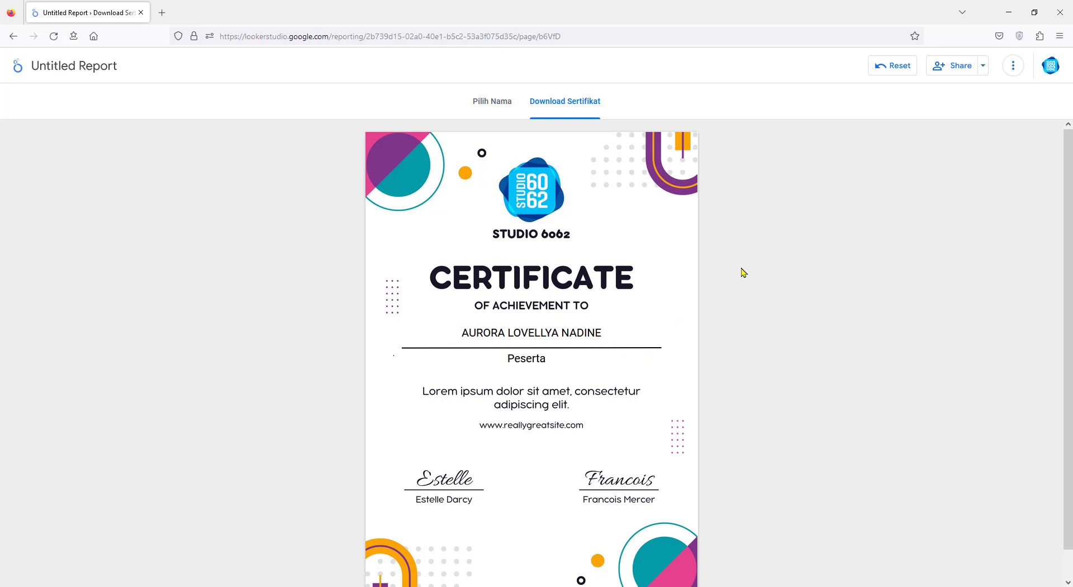
click(983, 66)
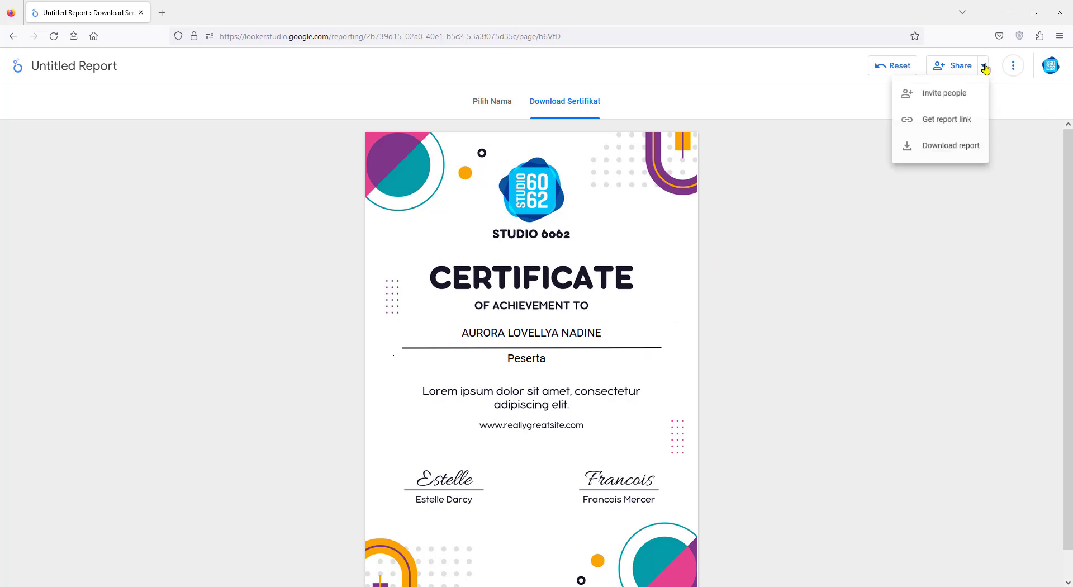
click(816, 294)
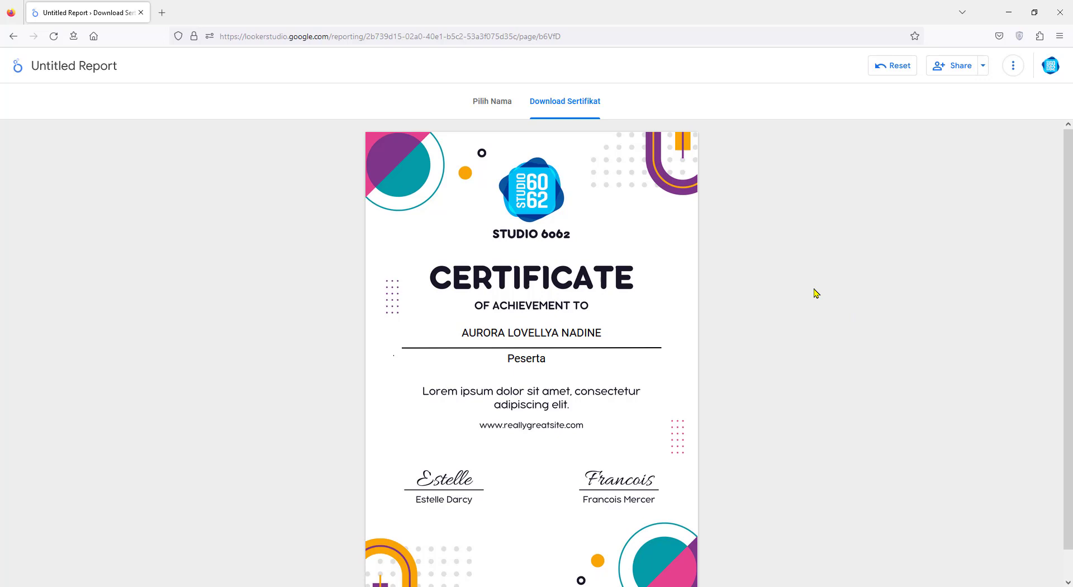
click(482, 102)
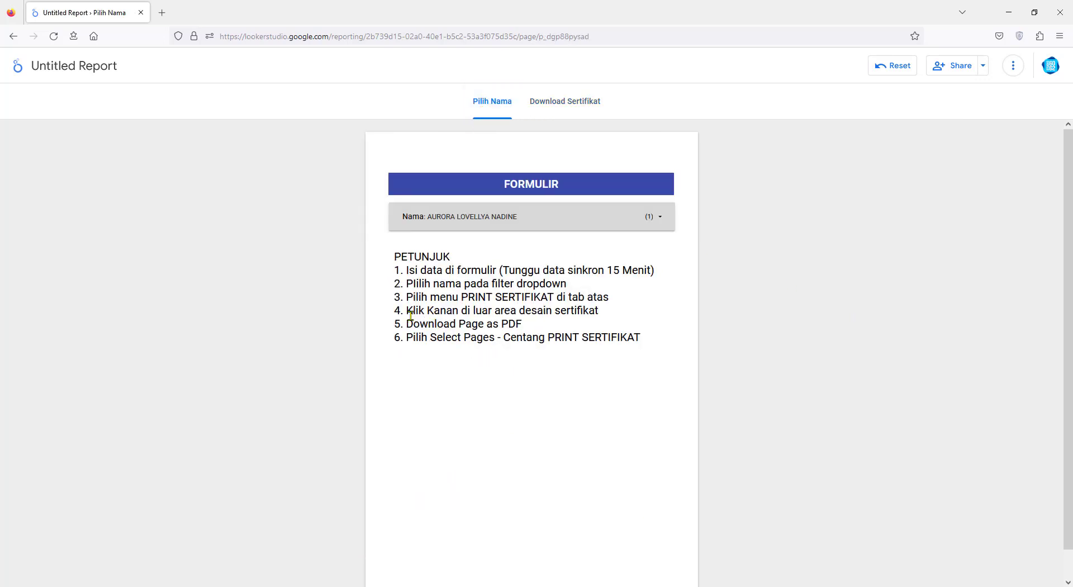
drag(407, 312, 599, 311)
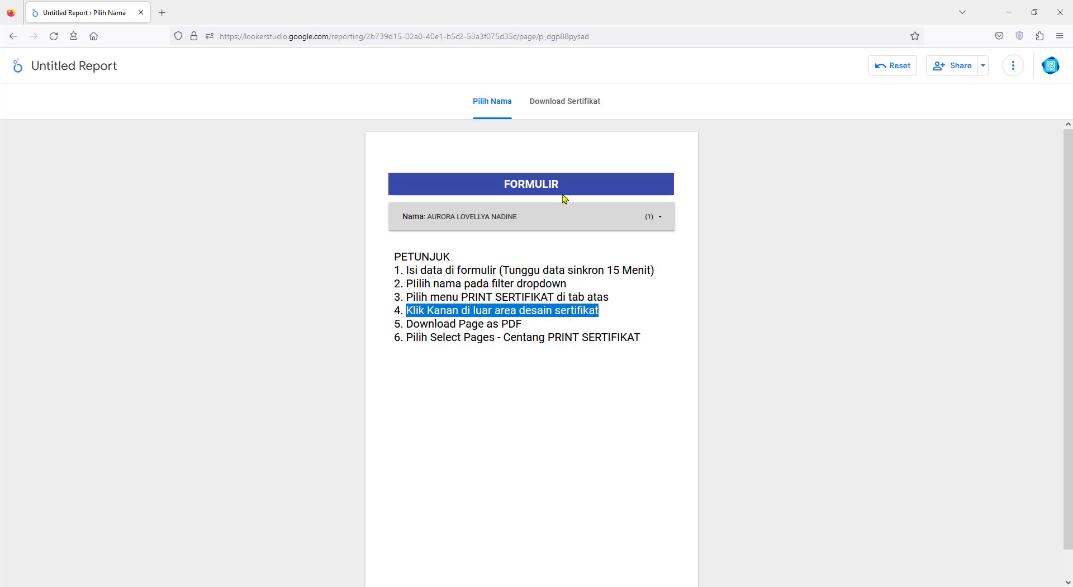
click(559, 102)
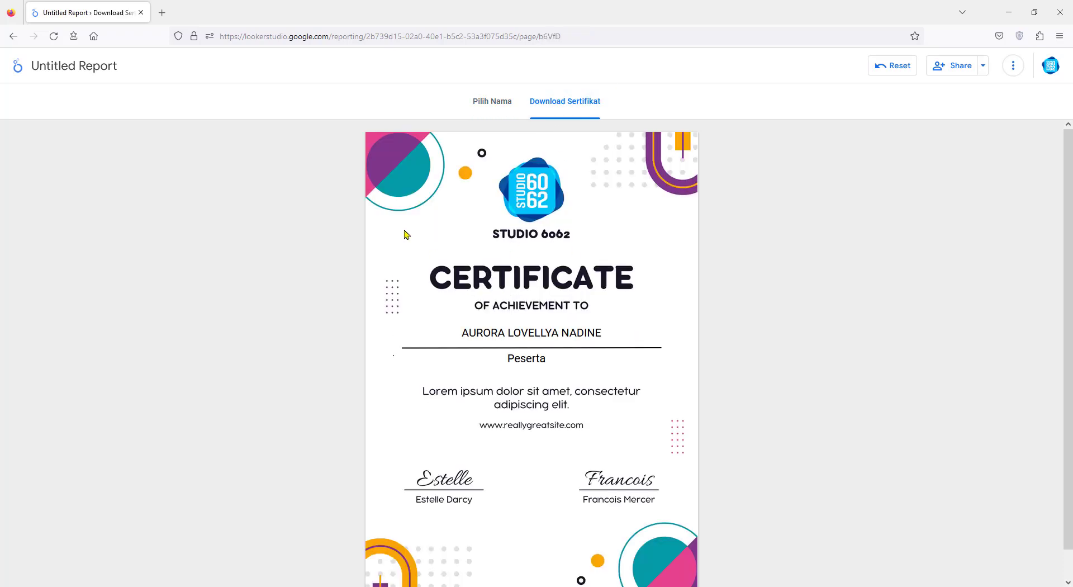
Step: Download only the Download Sertifikat page as a one-page PDF
right_click(259, 216)
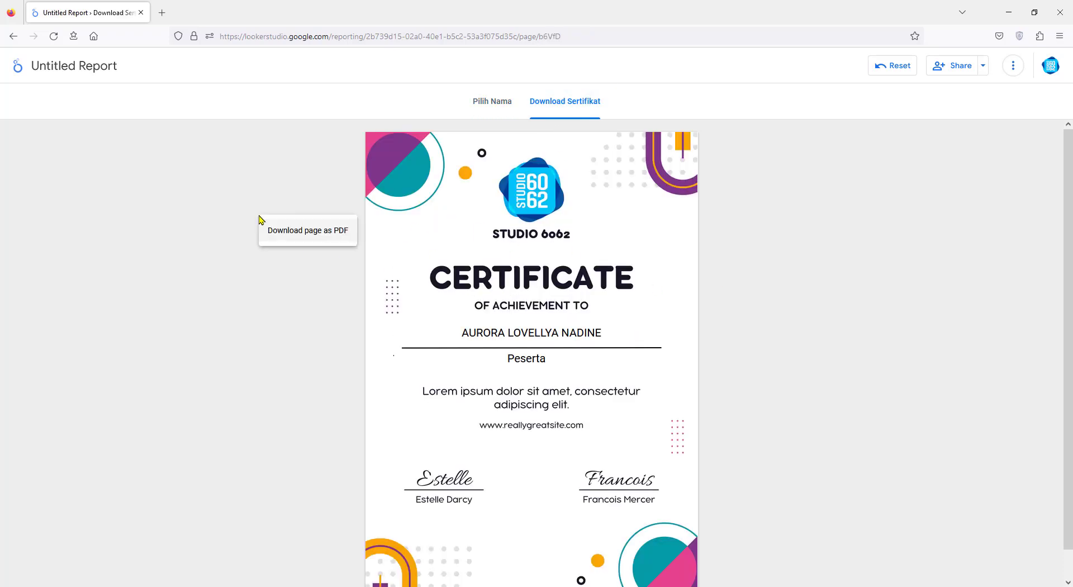
click(307, 236)
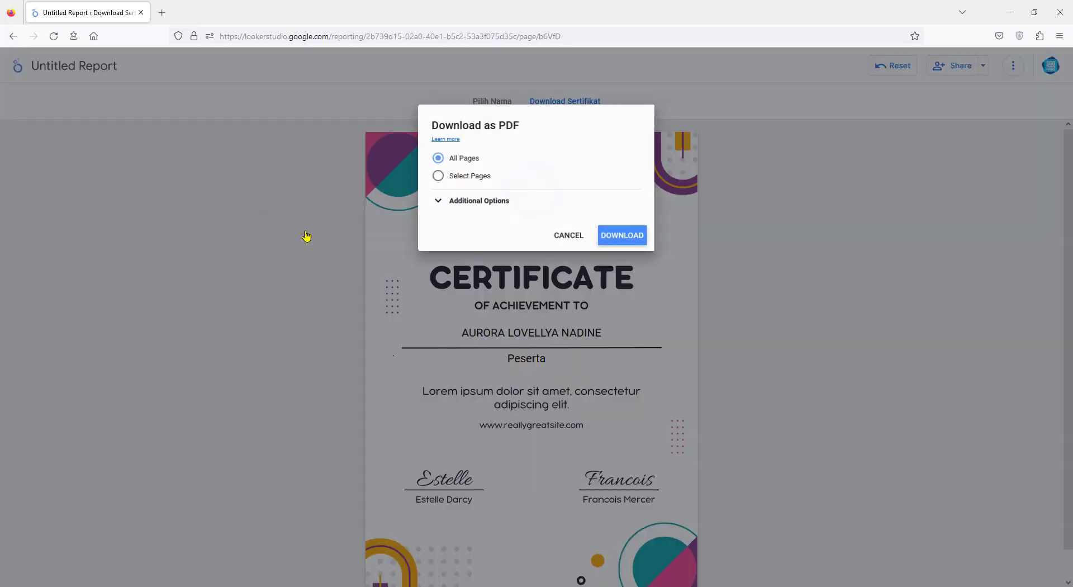
click(438, 176)
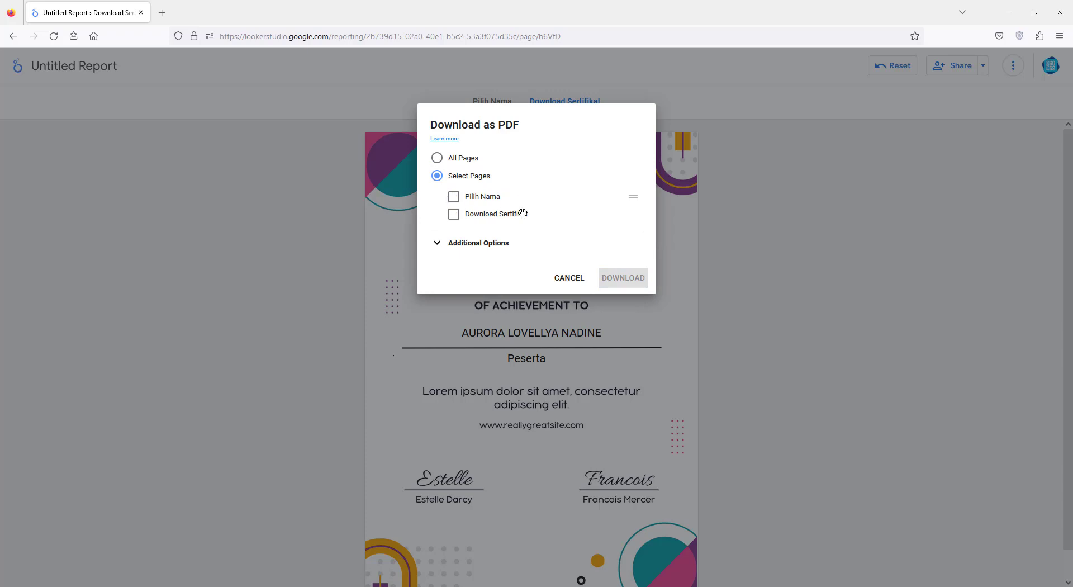
click(453, 215)
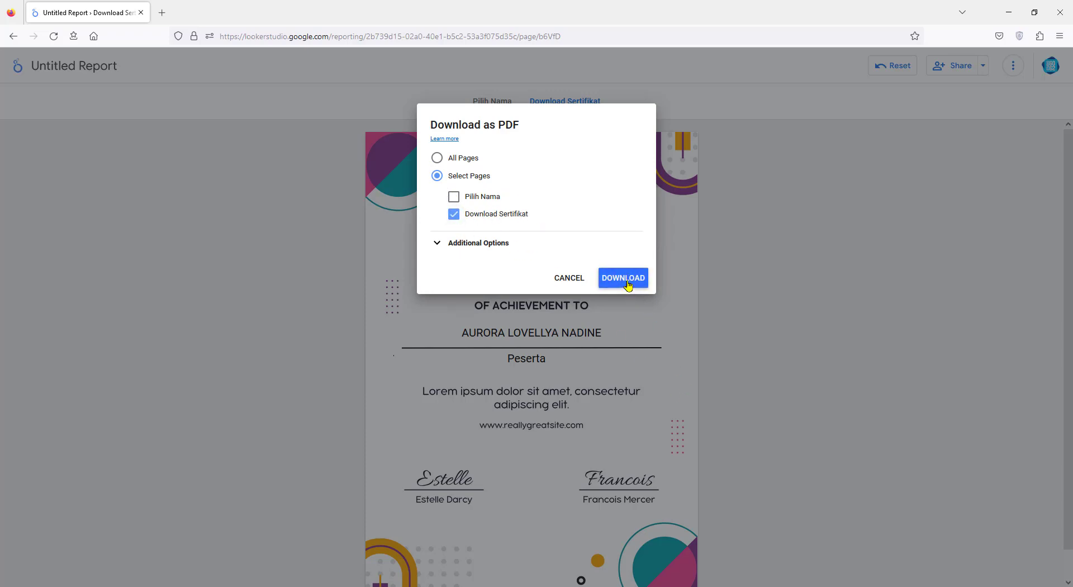
click(626, 283)
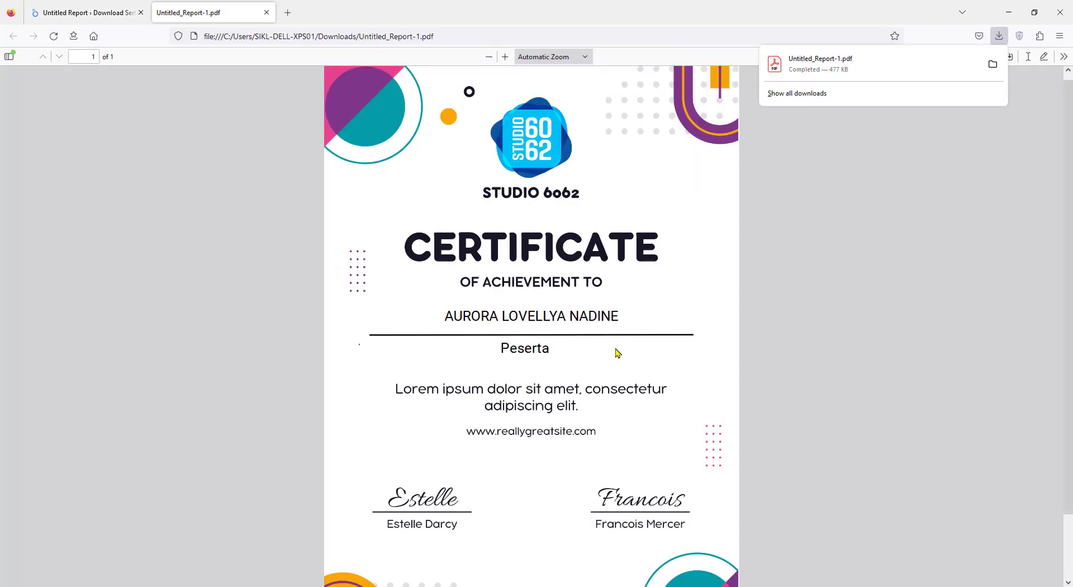
Step: Go back to the report tab and select the report title for renaming
scroll(617, 352, down, 2)
scroll(617, 352, up, 2)
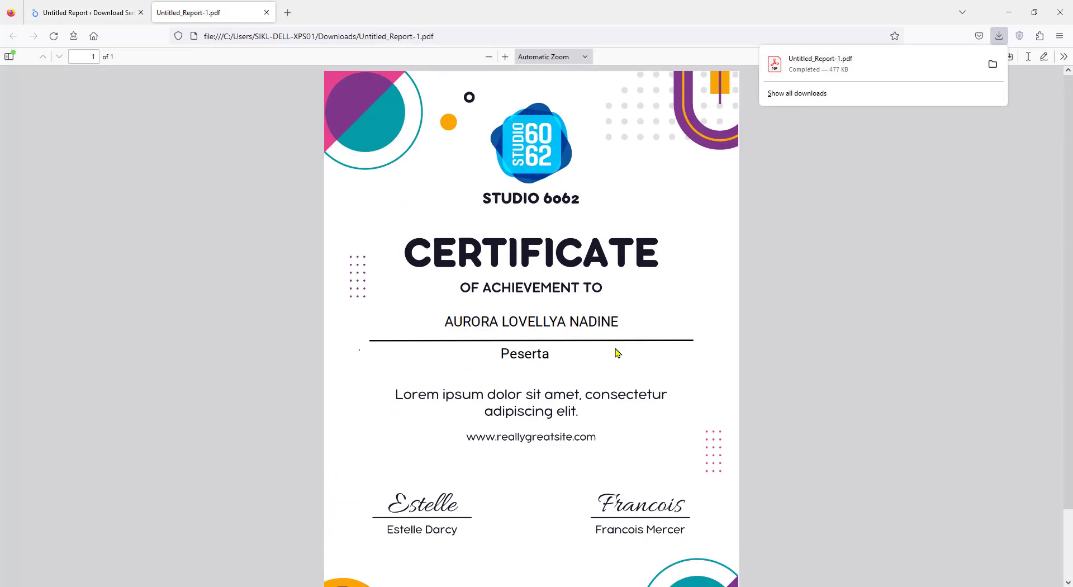
click(101, 8)
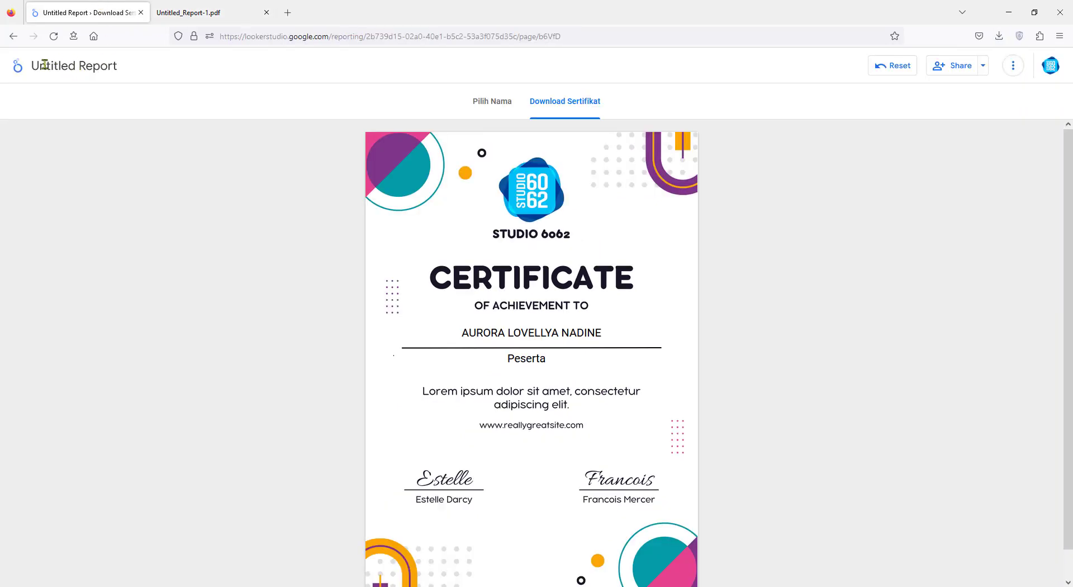
drag(43, 64, 108, 211)
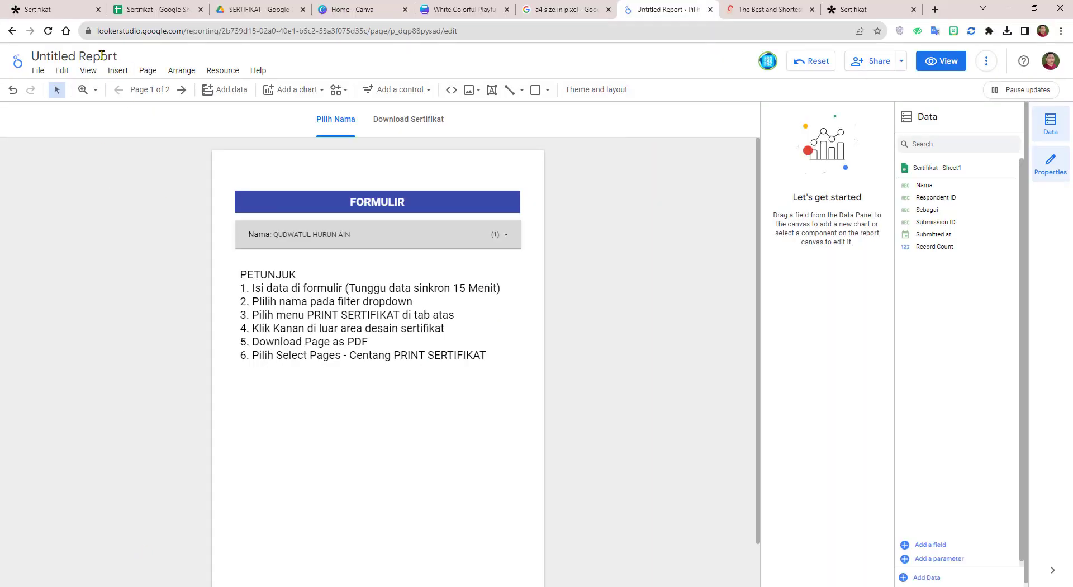
Step: Rename the report title to 'Sertifikat' and switch to the Pilih Nama page
click(102, 56)
text(Sertifikat)
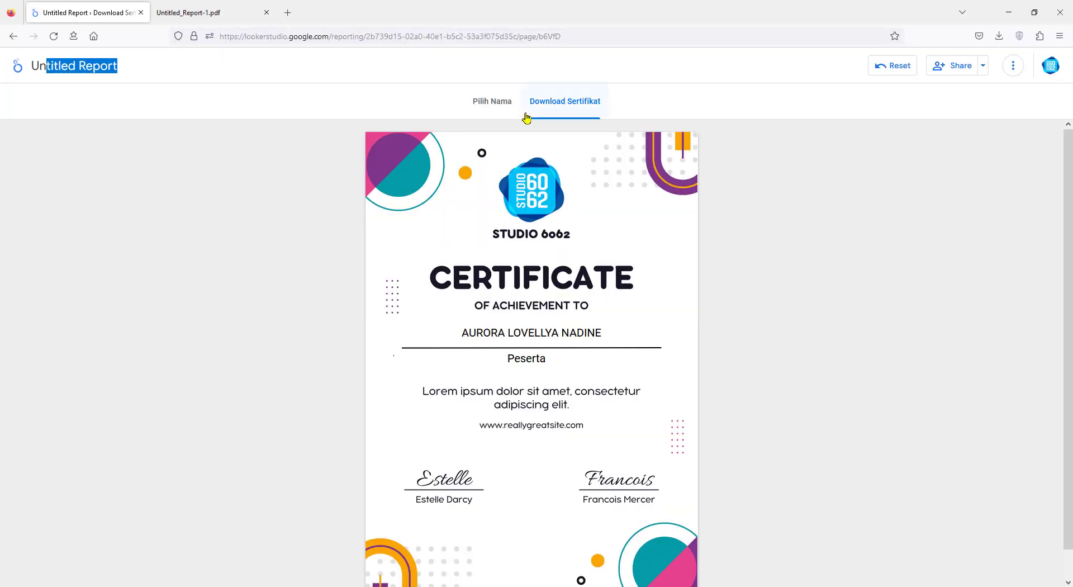
click(493, 103)
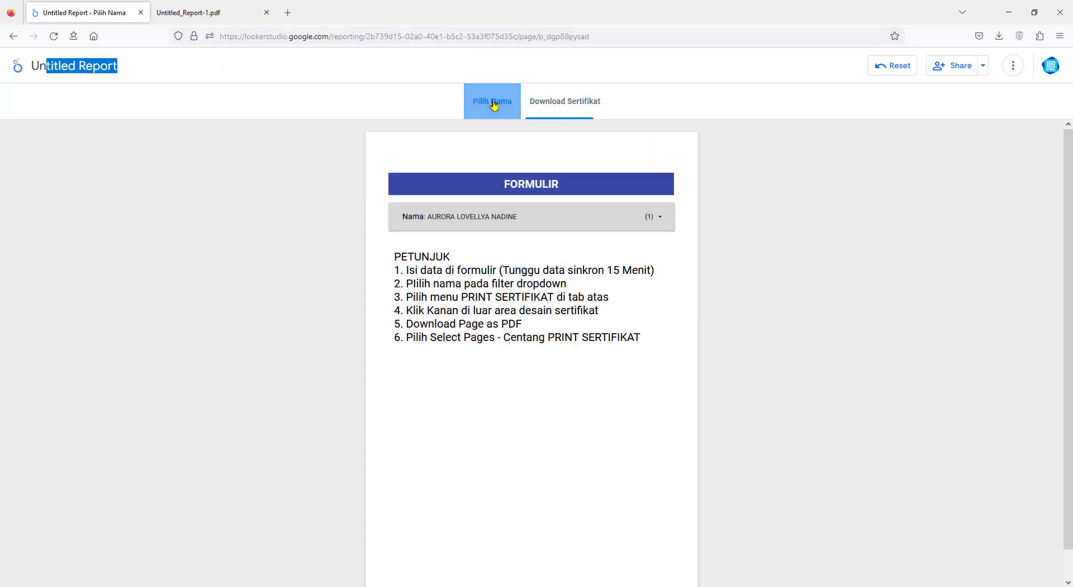
Step: Test the FORMULIR button's entry form link, then return to the report
click(520, 191)
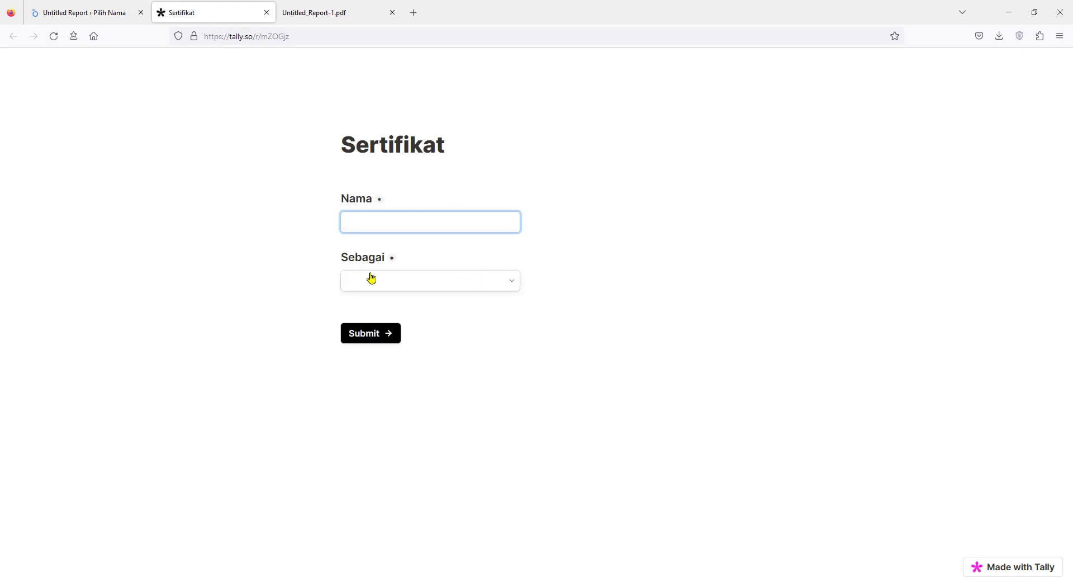
click(95, 8)
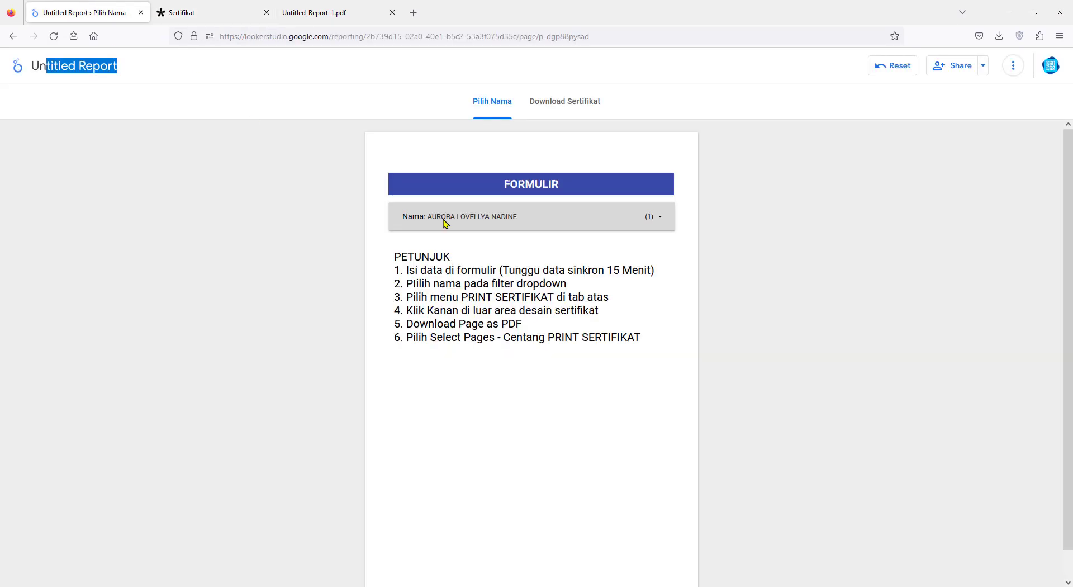
click(693, 306)
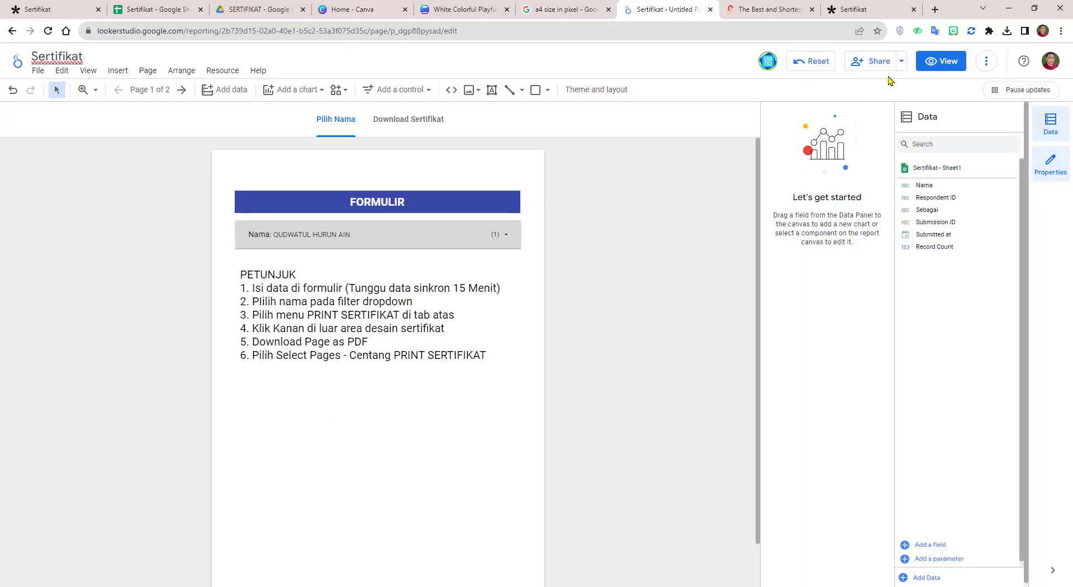
Step: Copy the report's public viewer link and head to s.id in a new tab
click(881, 62)
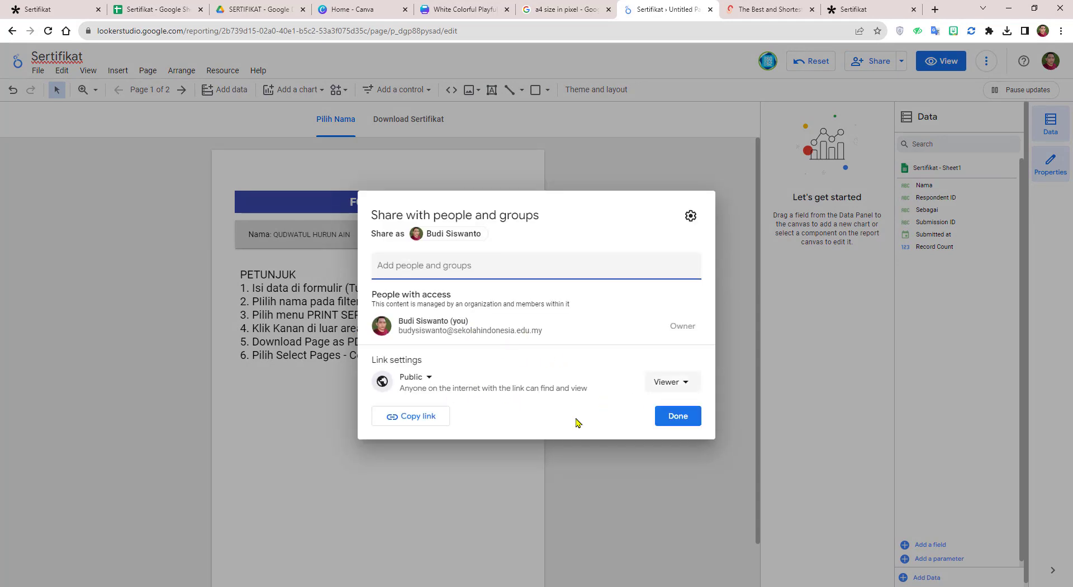
click(433, 416)
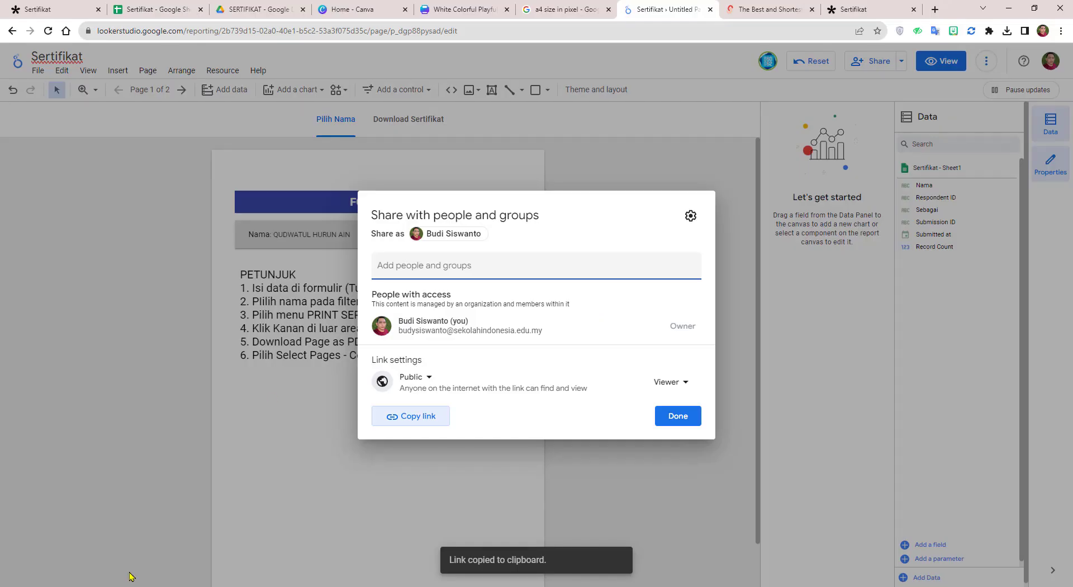
key(ctrl+t)
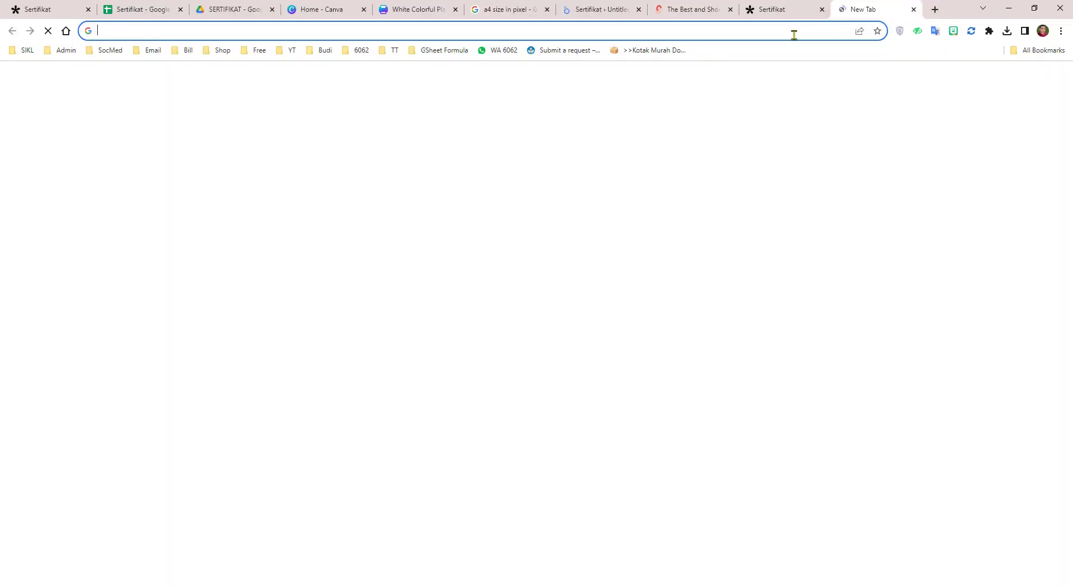
click(787, 32)
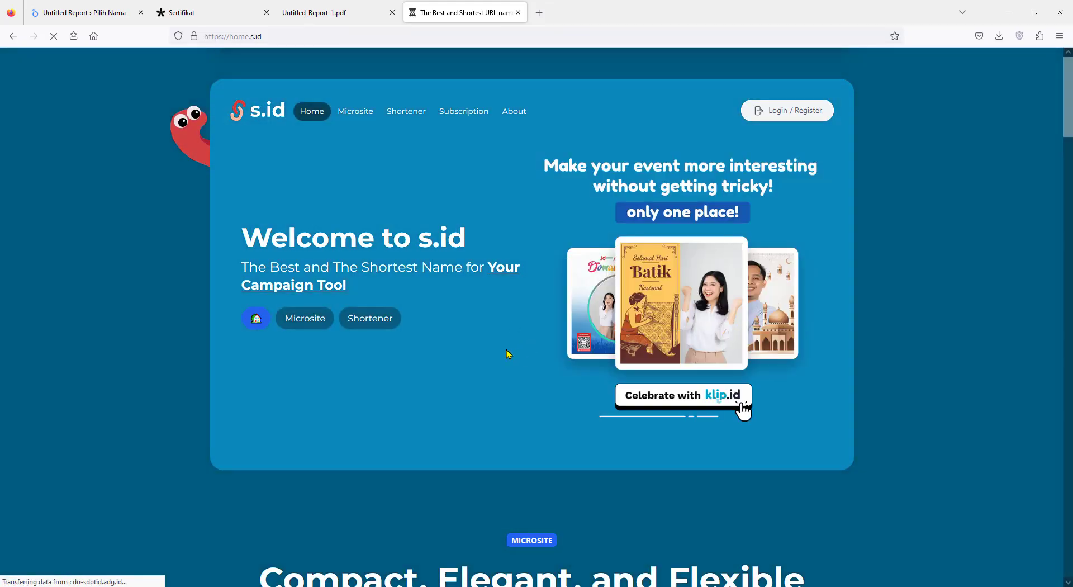
Step: Shorten the pasted report link on s.id to s.id/1VjM9 and copy the short link
click(386, 323)
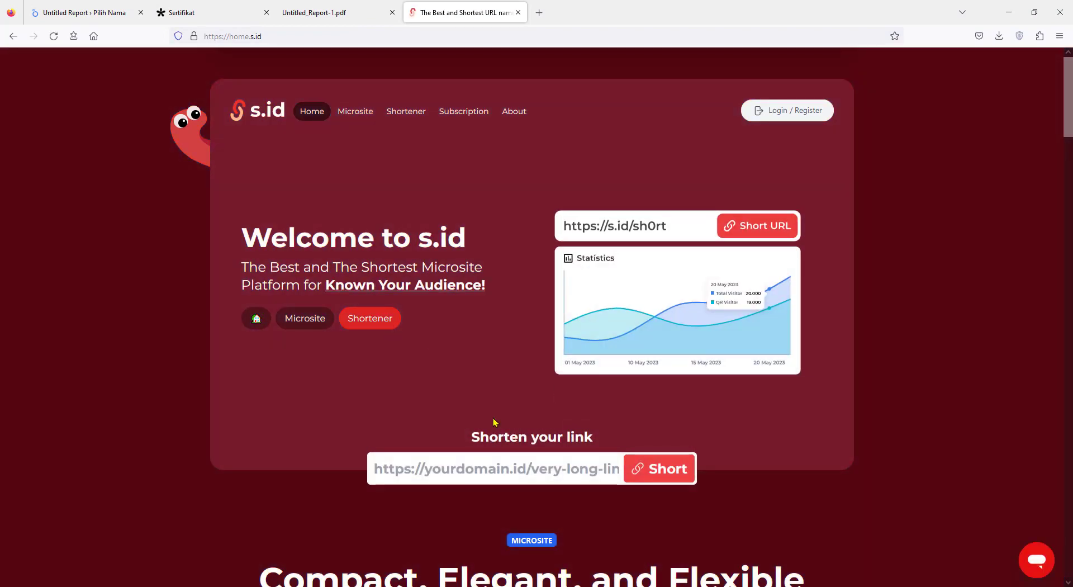
click(498, 469)
key(ctrl+v)
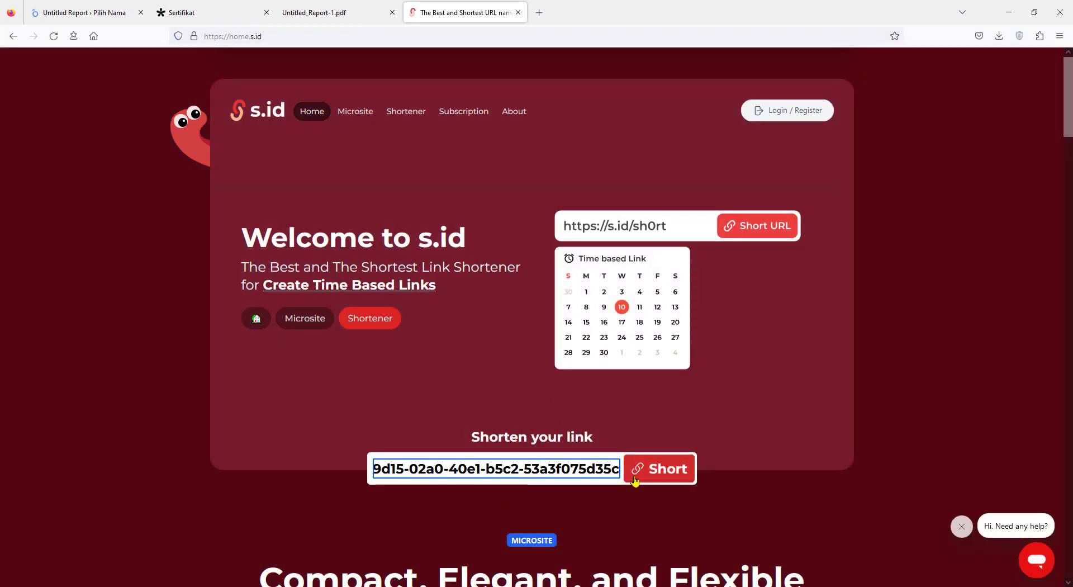
click(635, 480)
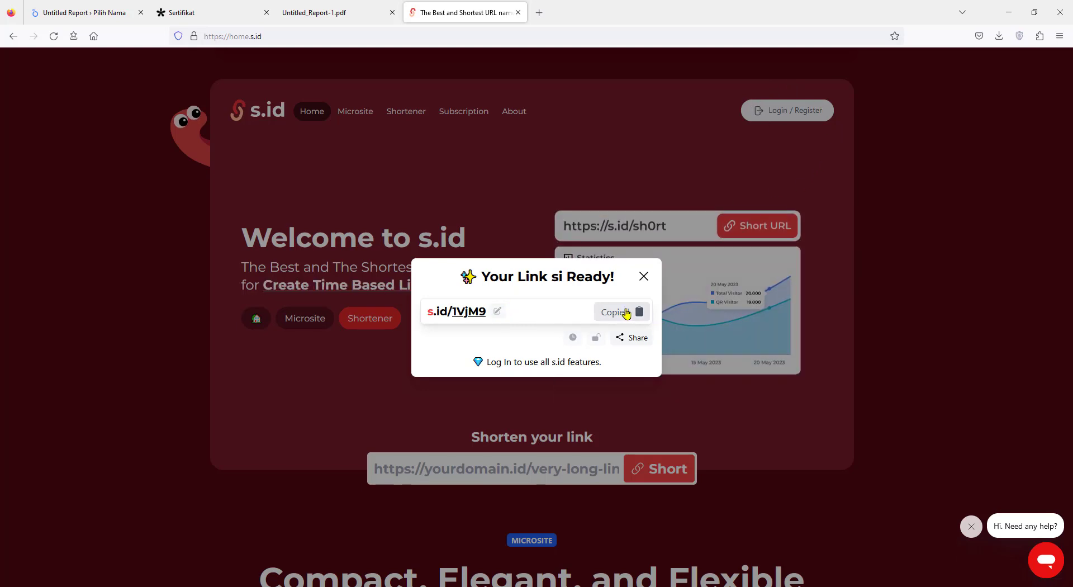
click(621, 312)
click(539, 12)
Step: Paste the s.id/1VjM9 short link into the new tab's address bar and load it
right_click(545, 31)
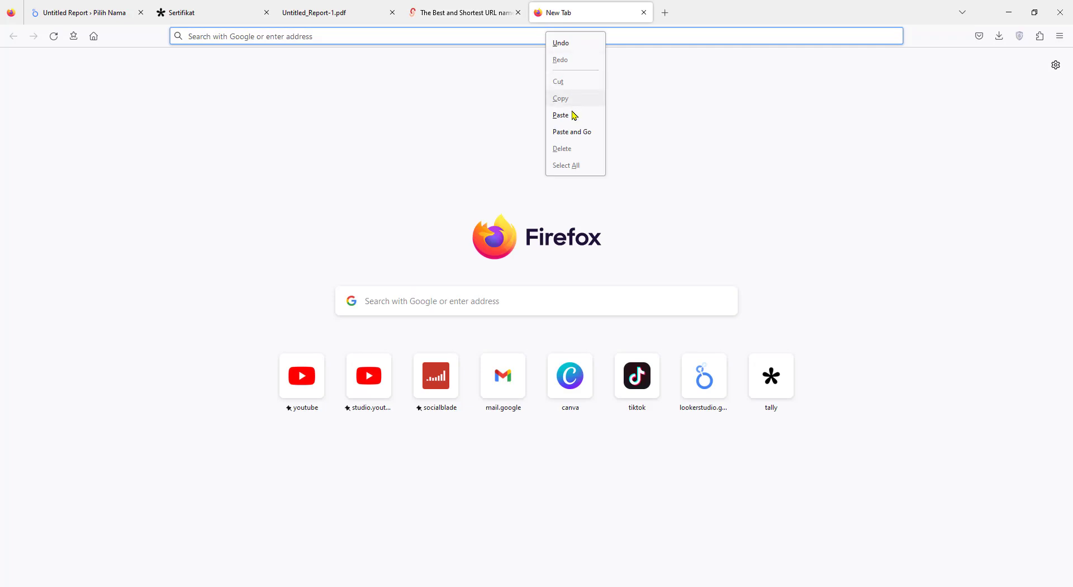
click(575, 114)
key(Return)
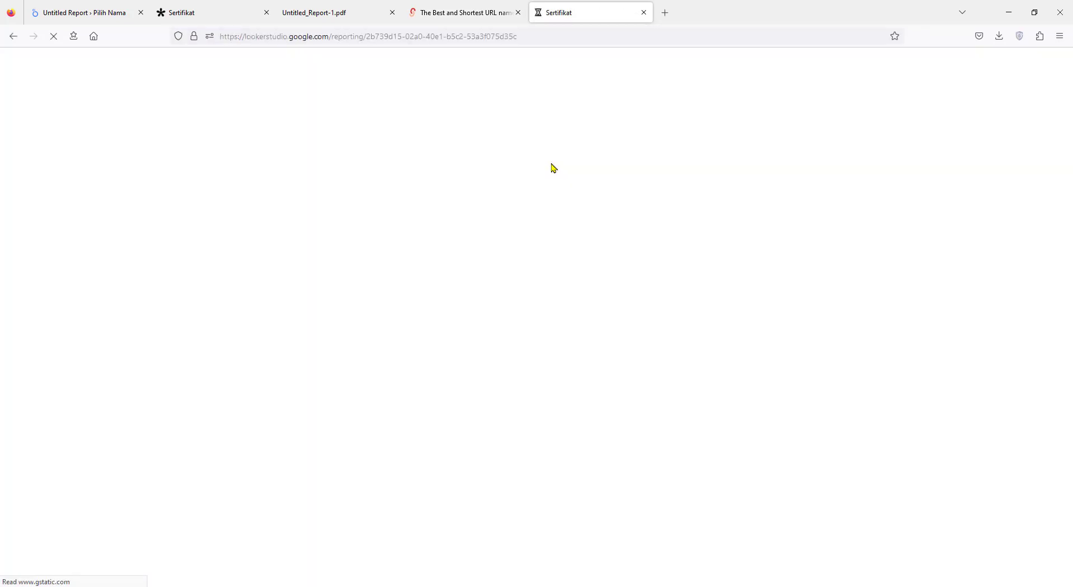